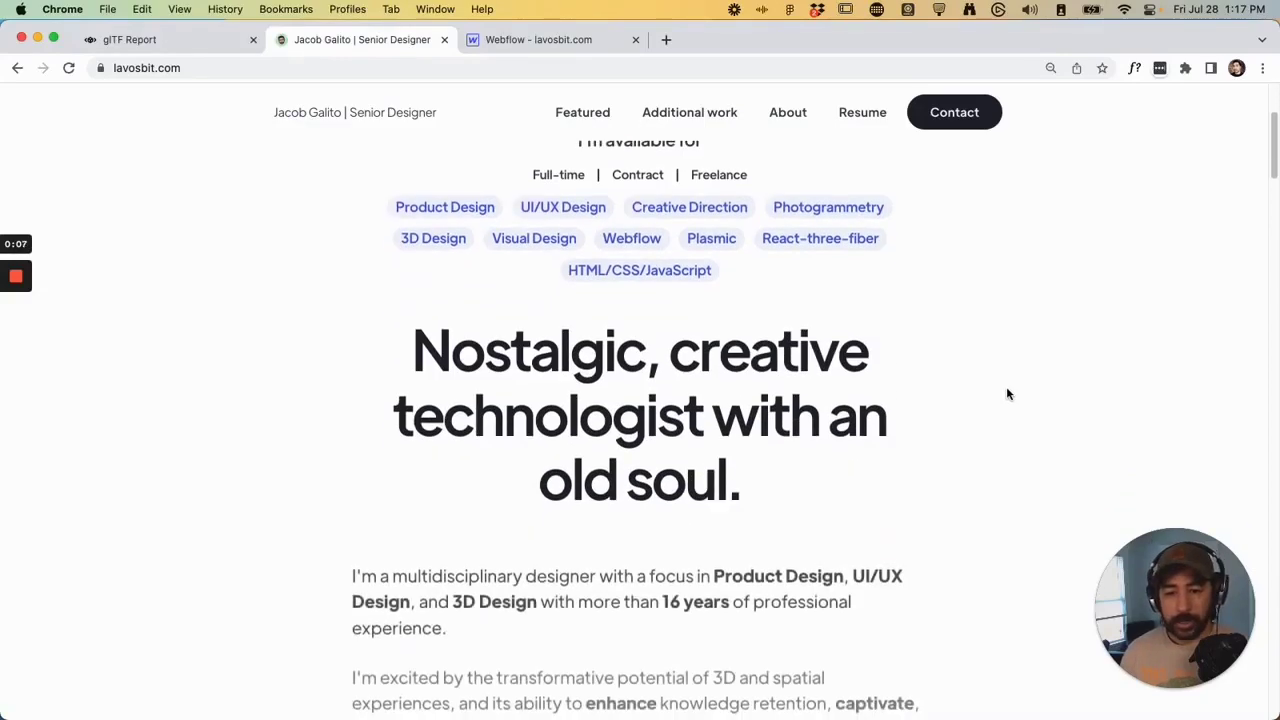
Scroll the lavosbit.com homepage past the Featured projects to the four-thumbnail Additional Work grid.
{"action": "scroll", "coordinate": [1007, 393], "scroll_direction": "down", "scroll_amount": 10}
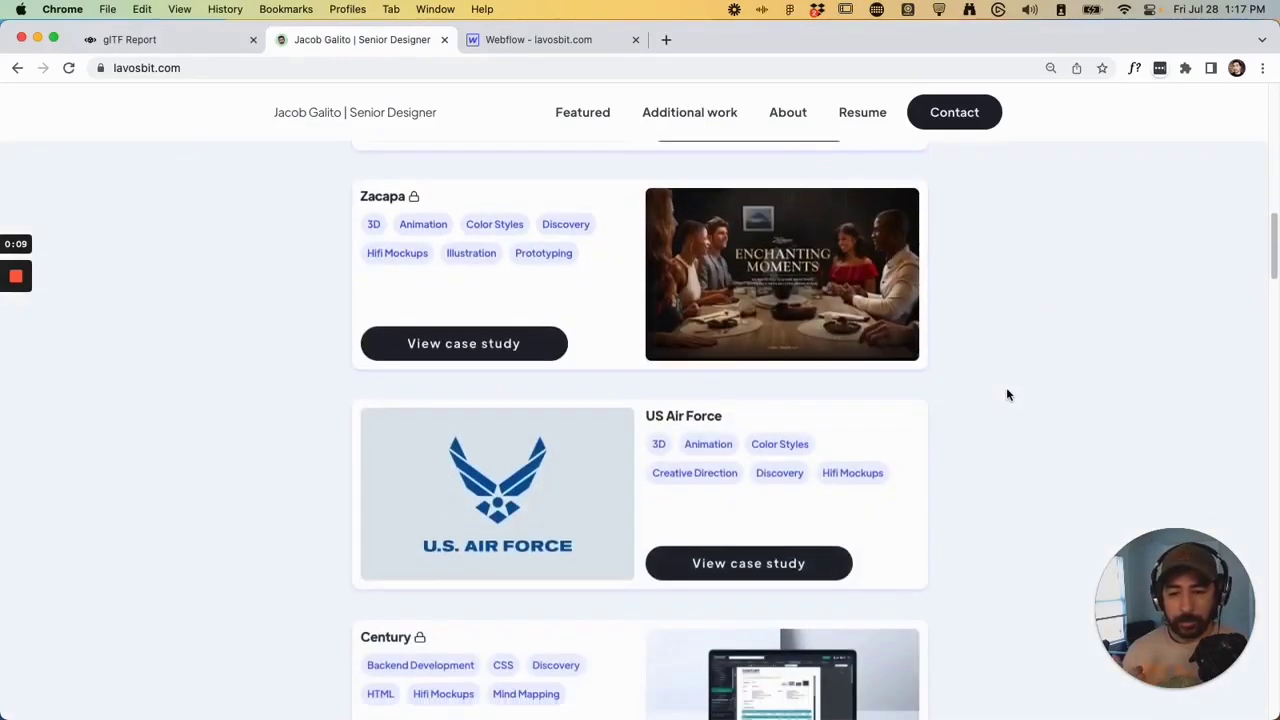
{"action": "scroll", "coordinate": [1007, 393], "scroll_direction": "down", "scroll_amount": 5}
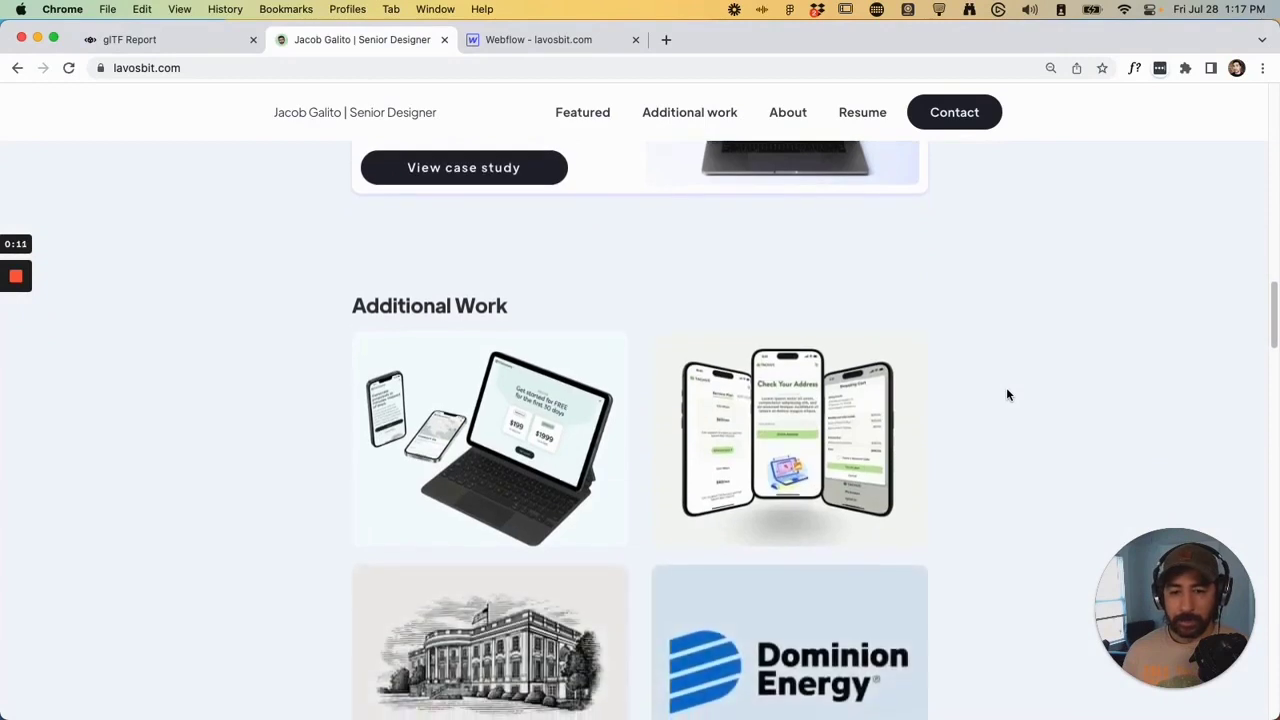
{"action": "scroll", "coordinate": [1010, 393], "scroll_direction": "down", "scroll_amount": 2}
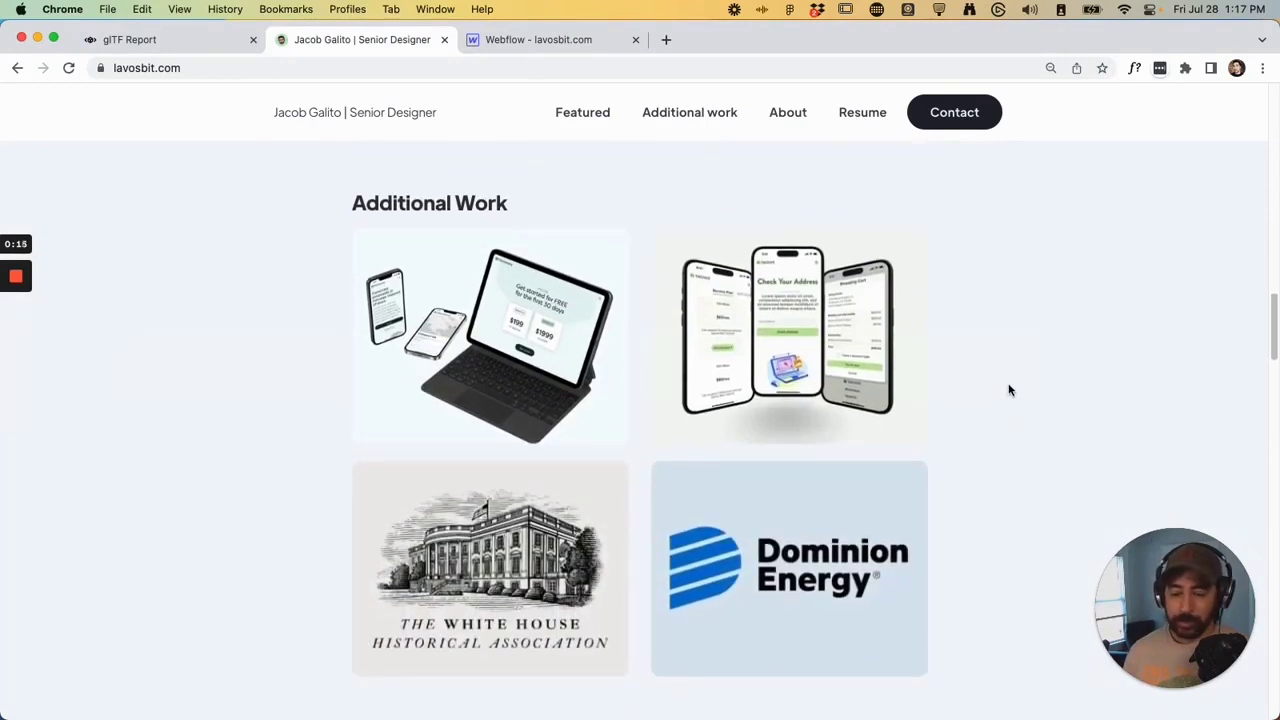
{"action": "scroll", "coordinate": [1010, 390], "scroll_direction": "down", "scroll_amount": 3}
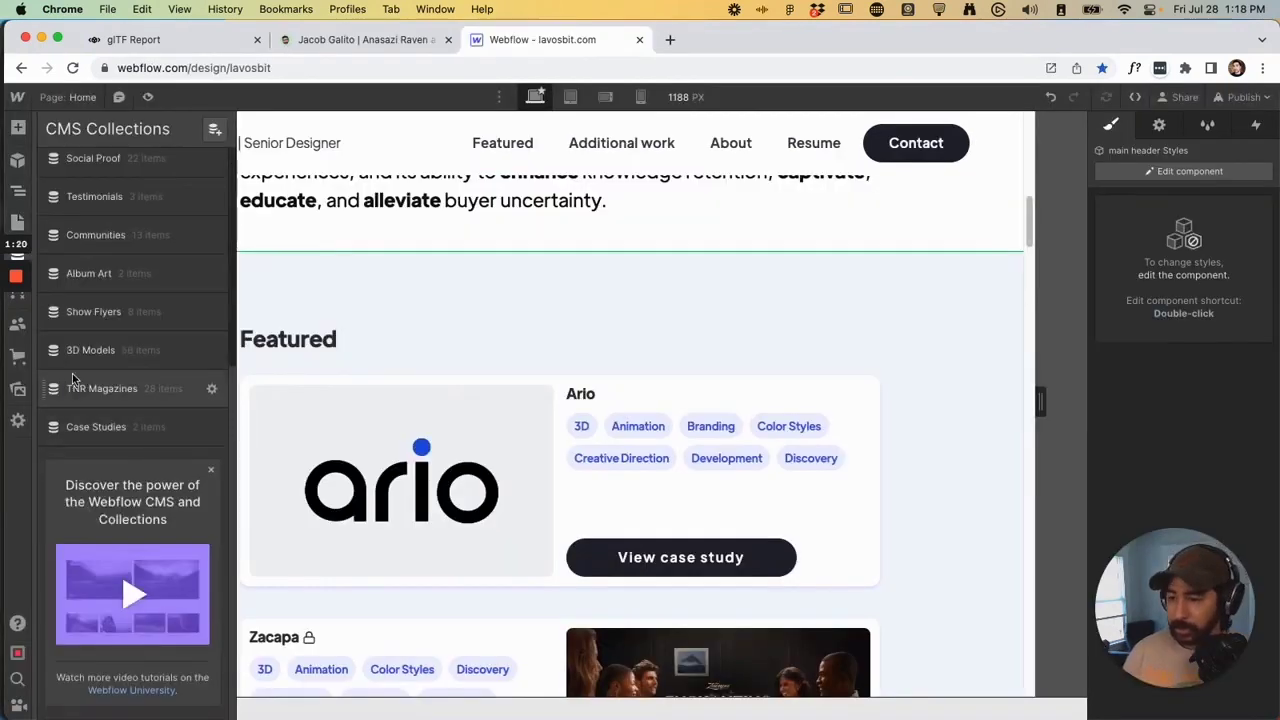
Open the 3D Models collection settings and scroll its custom fields, including camera orbit and Autoplay.
{"action": "left_click", "coordinate": [90, 350]}
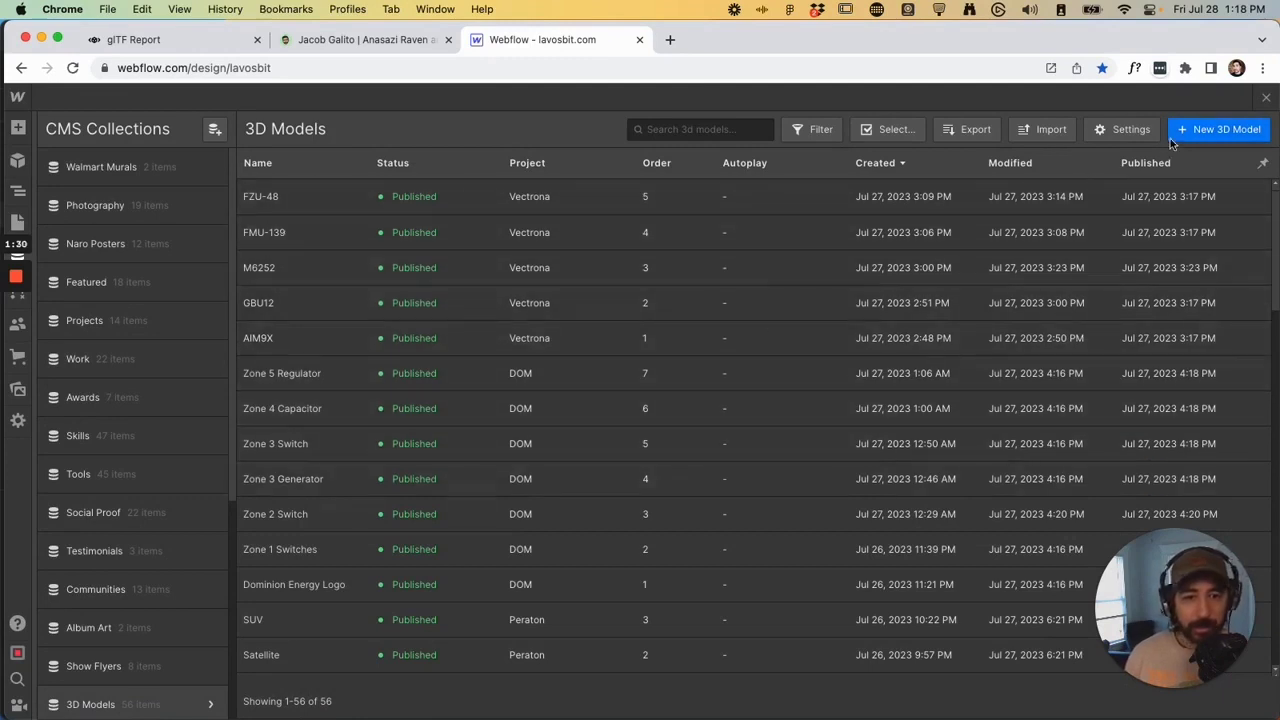
{"action": "left_click", "coordinate": [1127, 129]}
{"action": "scroll", "coordinate": [550, 400], "scroll_direction": "down", "scroll_amount": 4}
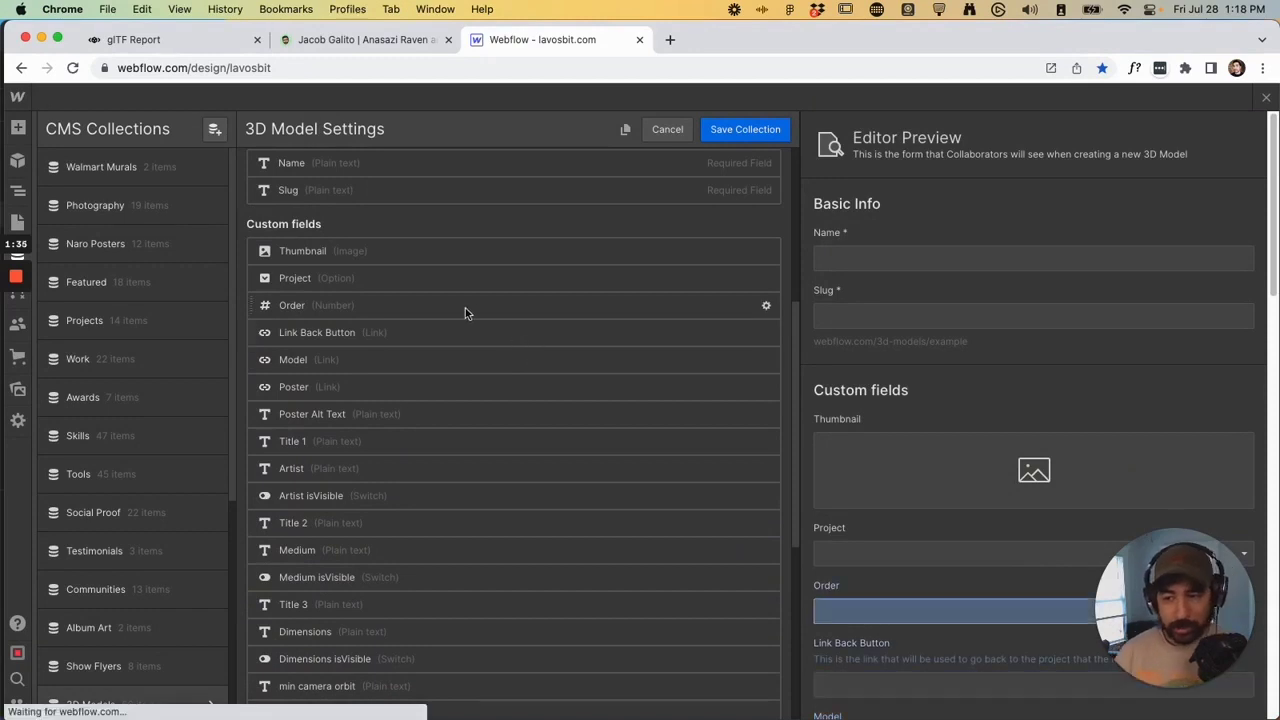
{"action": "scroll", "coordinate": [437, 312], "scroll_direction": "down", "scroll_amount": 4}
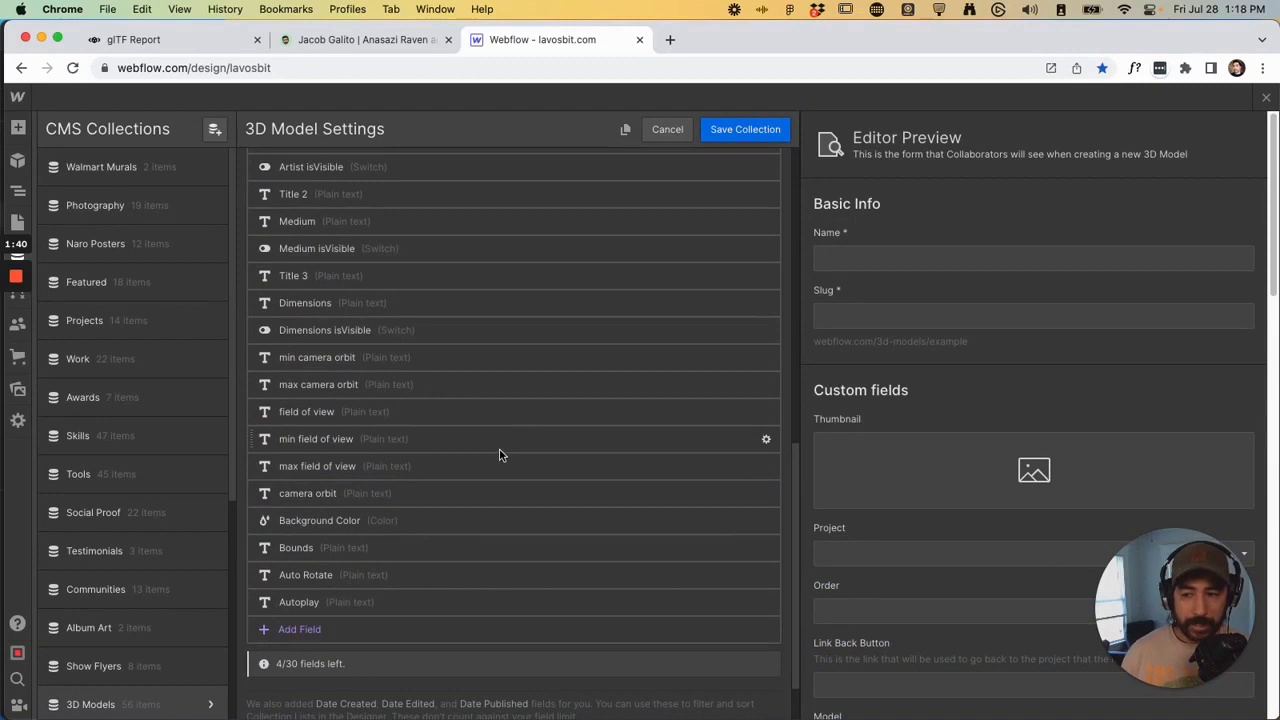
{"action": "scroll", "coordinate": [501, 452], "scroll_direction": "up", "scroll_amount": 4}
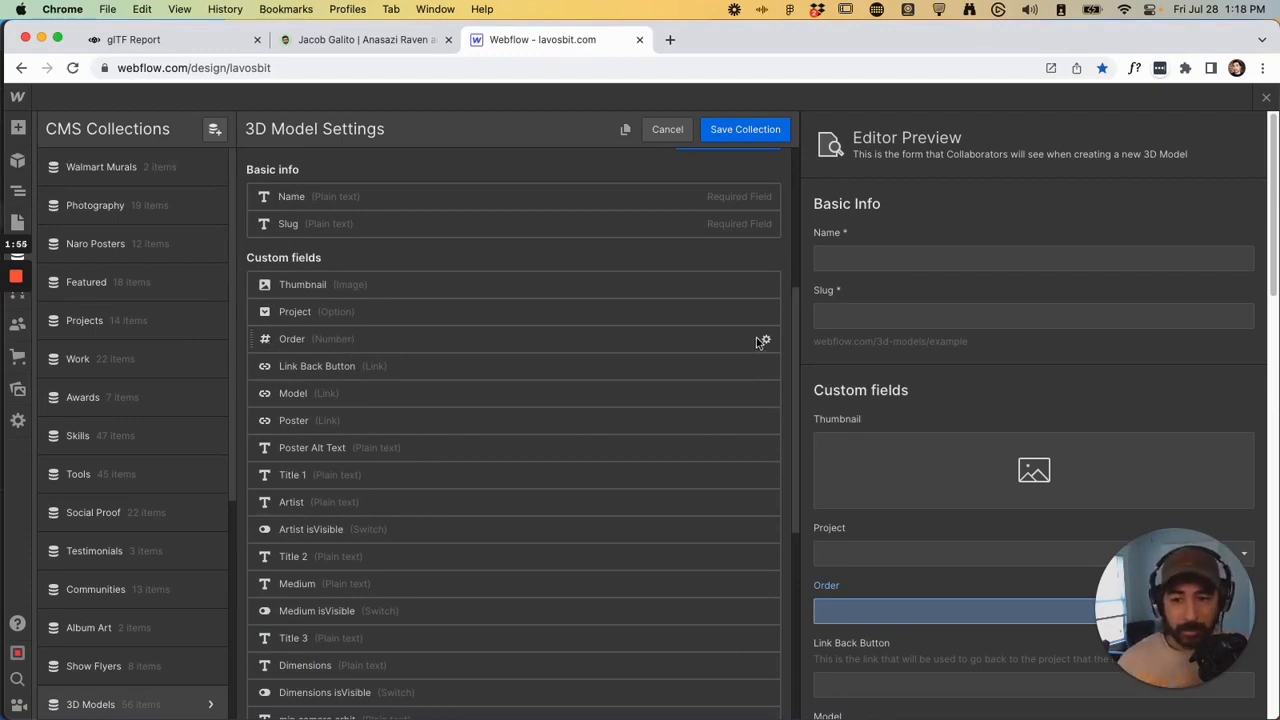
On the live site, go back to the museum models grid and reopen the Anasazi Raven and Pot page.
{"action": "left_click", "coordinate": [373, 45]}
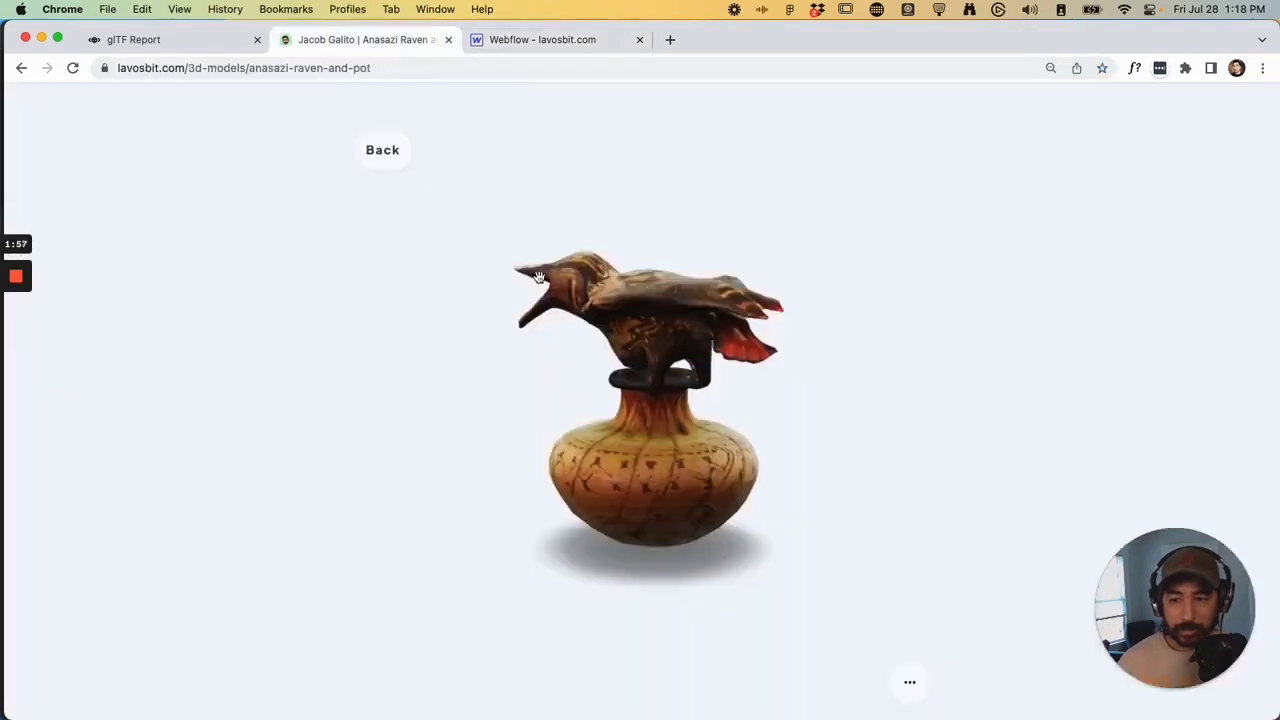
{"action": "left_click", "coordinate": [394, 160]}
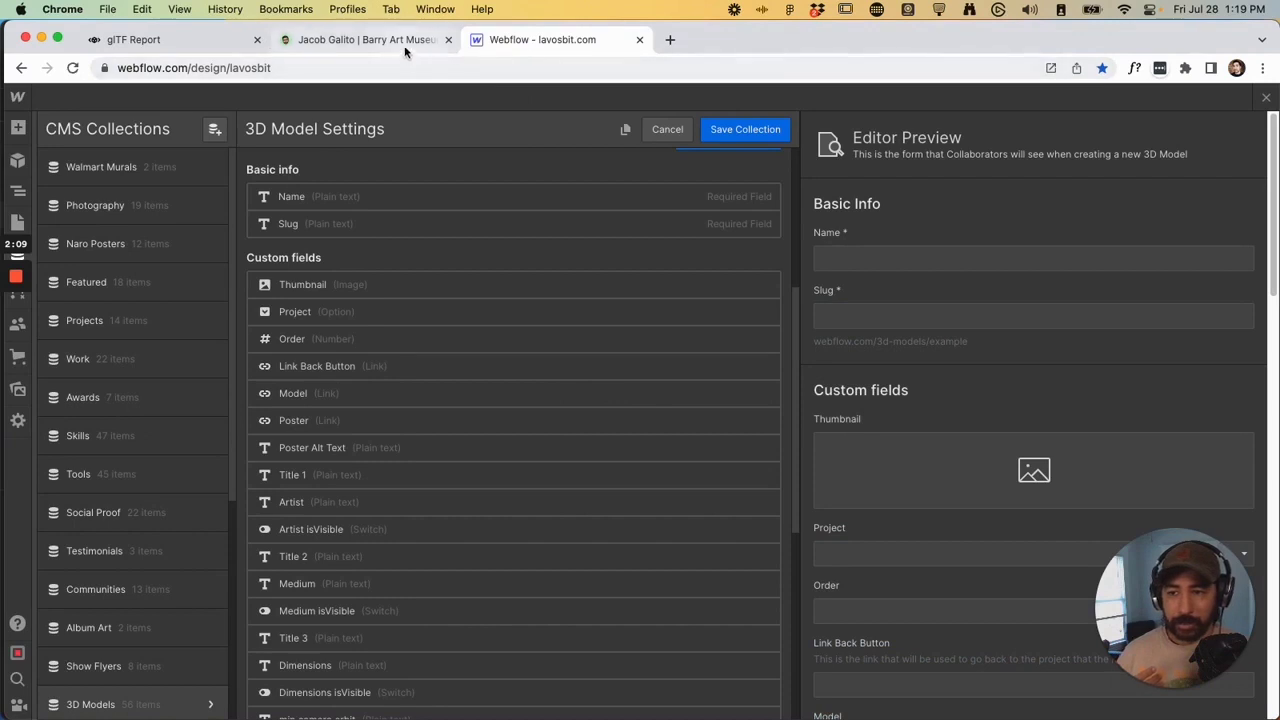
{"action": "left_click", "coordinate": [440, 48]}
{"action": "left_click", "coordinate": [539, 355]}
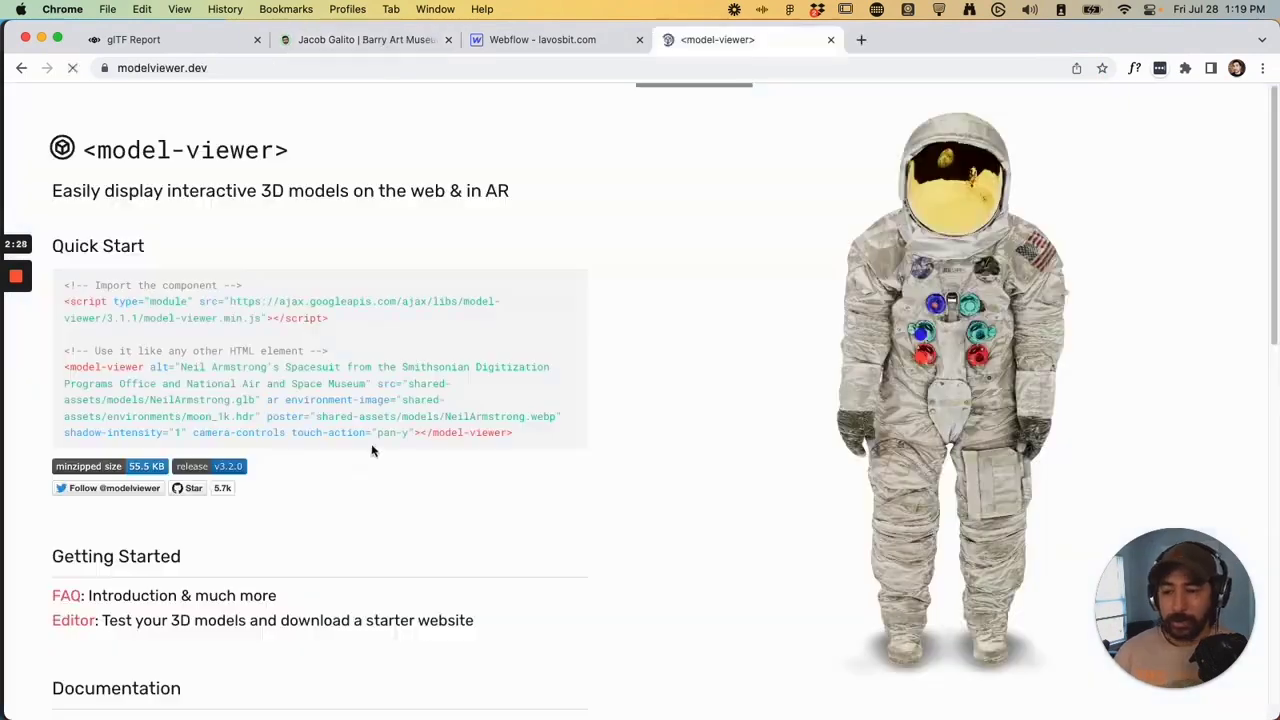
Open the model-viewer Editor, export the Blender model as .glb, and load regulator1.glb into it.
{"action": "scroll", "coordinate": [255, 507], "scroll_direction": "down", "scroll_amount": 5}
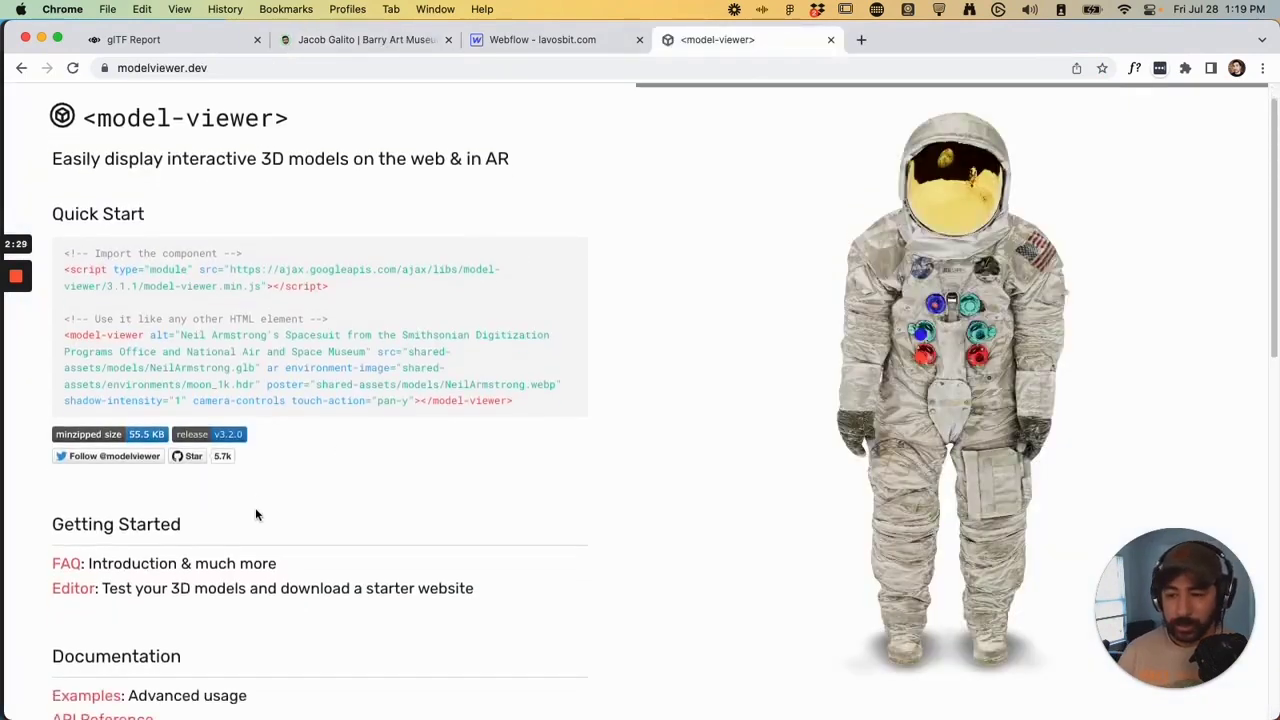
{"action": "left_click", "coordinate": [70, 420]}
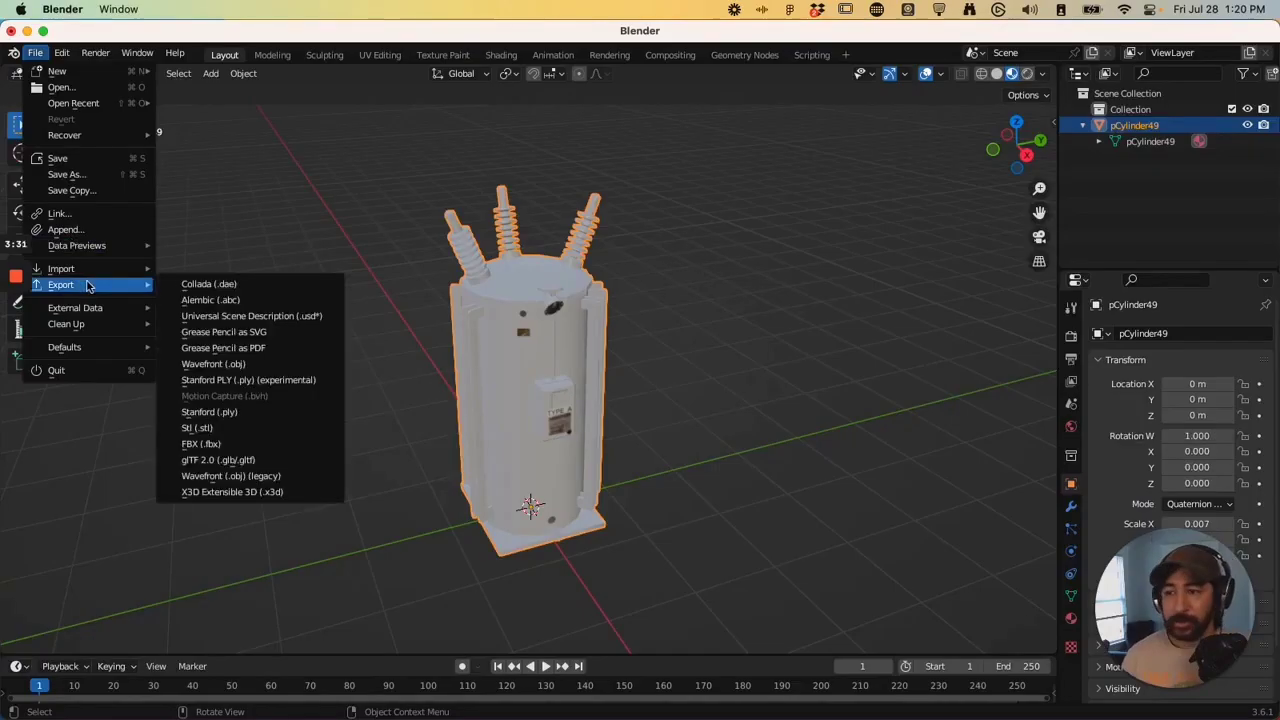
{"action": "left_click", "coordinate": [220, 459]}
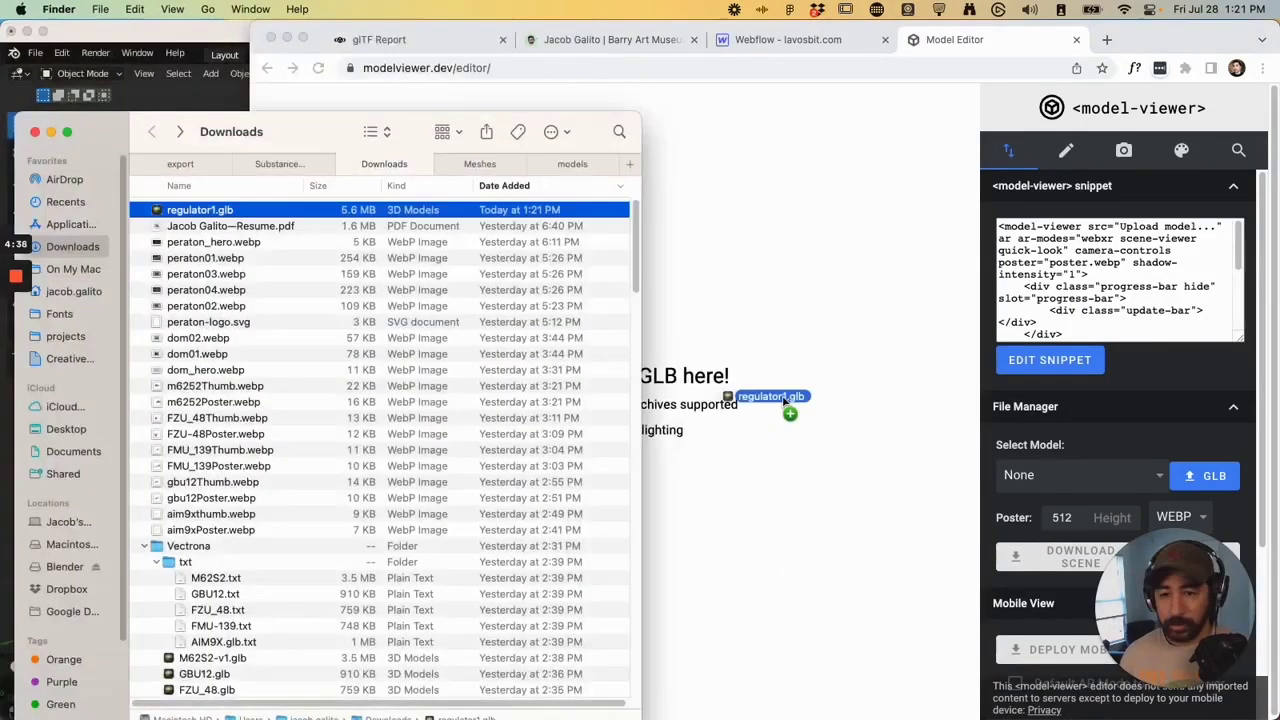
{"action": "left_click_drag", "start_coordinate": [740, 392], "coordinate": [702, 384]}
{"action": "left_click", "coordinate": [51, 135]}
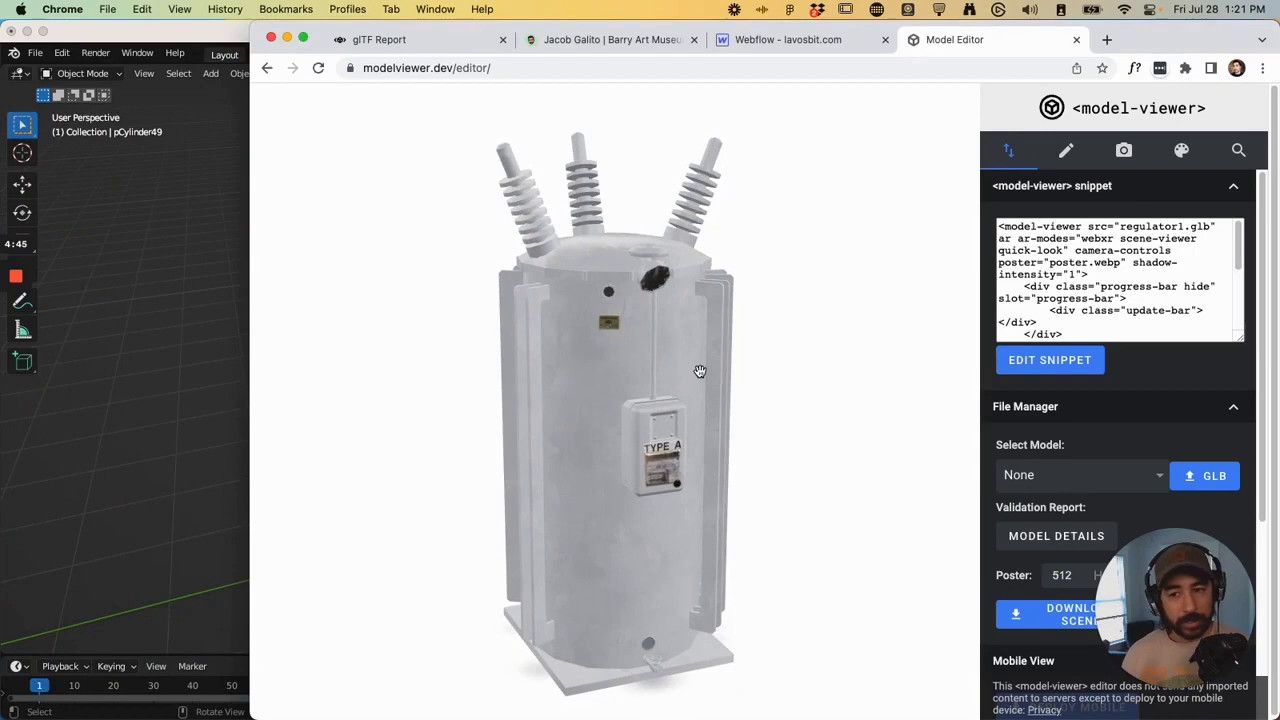
Load regulator1.glb into glTF Report and rotate the transformer model to inspect it.
{"action": "left_click", "coordinate": [414, 43]}
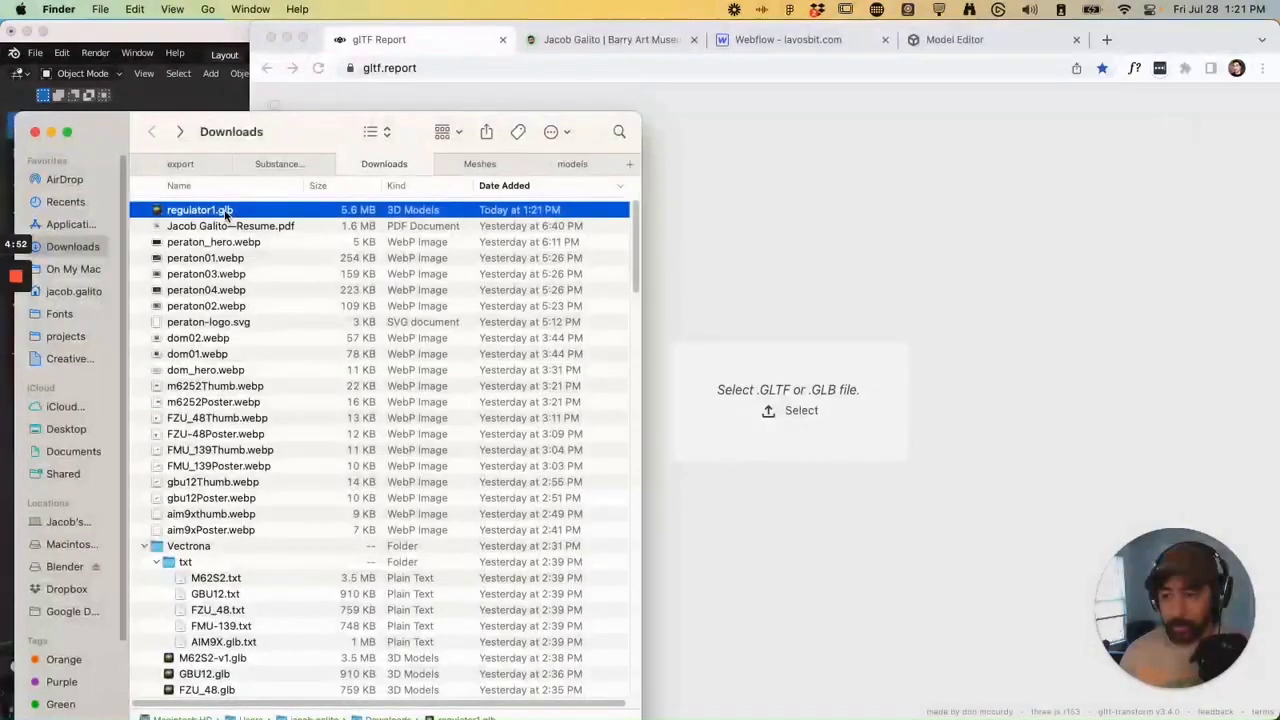
{"action": "left_click_drag", "start_coordinate": [200, 209], "coordinate": [881, 424]}
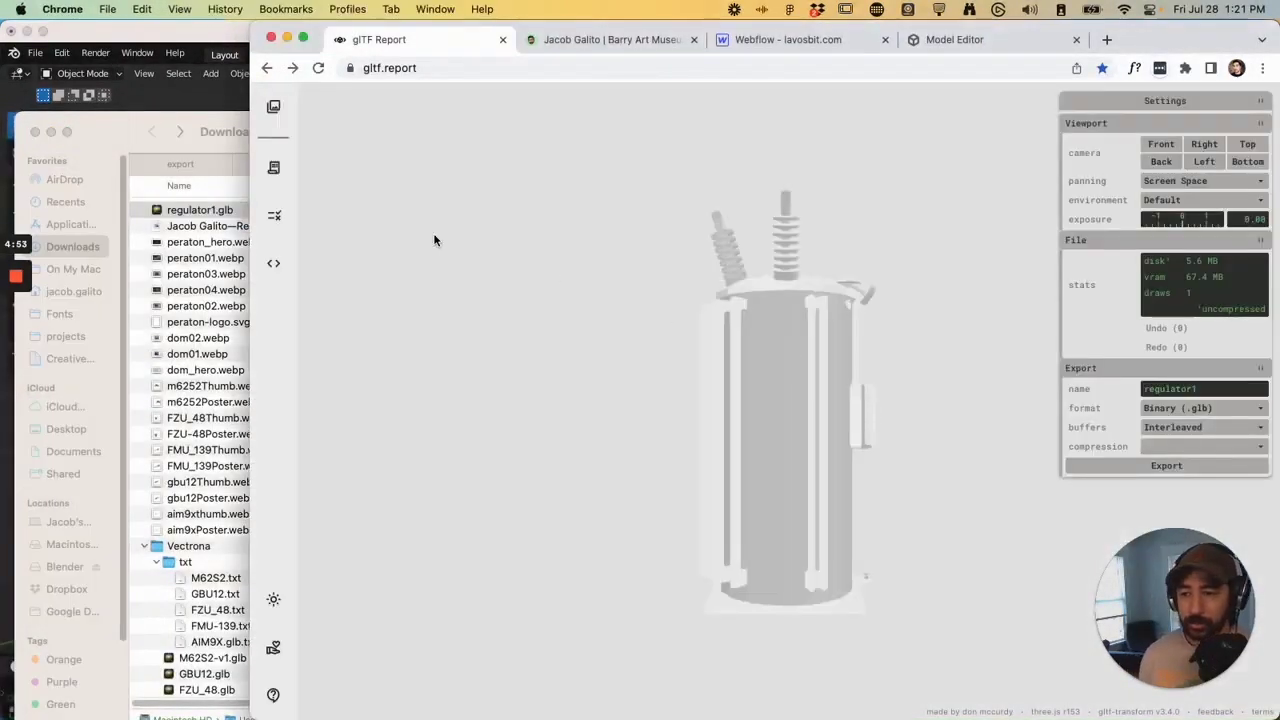
{"action": "left_click", "coordinate": [214, 134]}
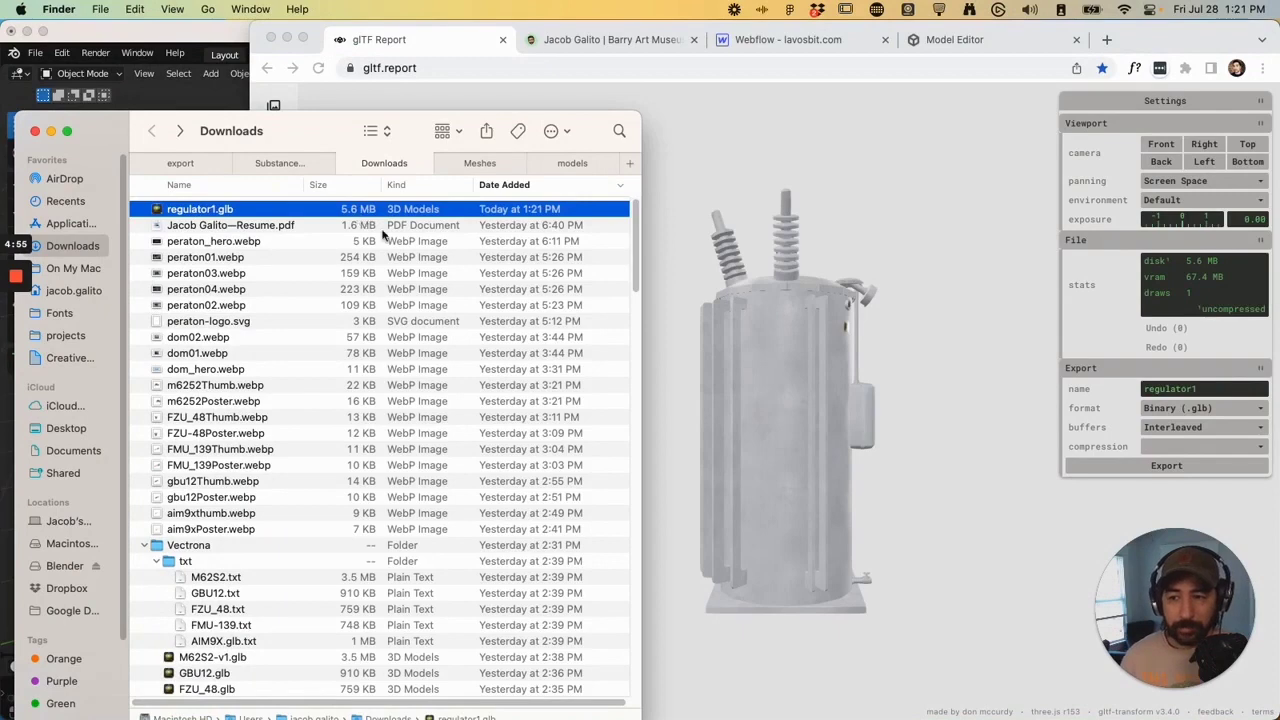
{"action": "left_click", "coordinate": [818, 425]}
{"action": "left_click_drag", "start_coordinate": [851, 420], "coordinate": [363, 249]}
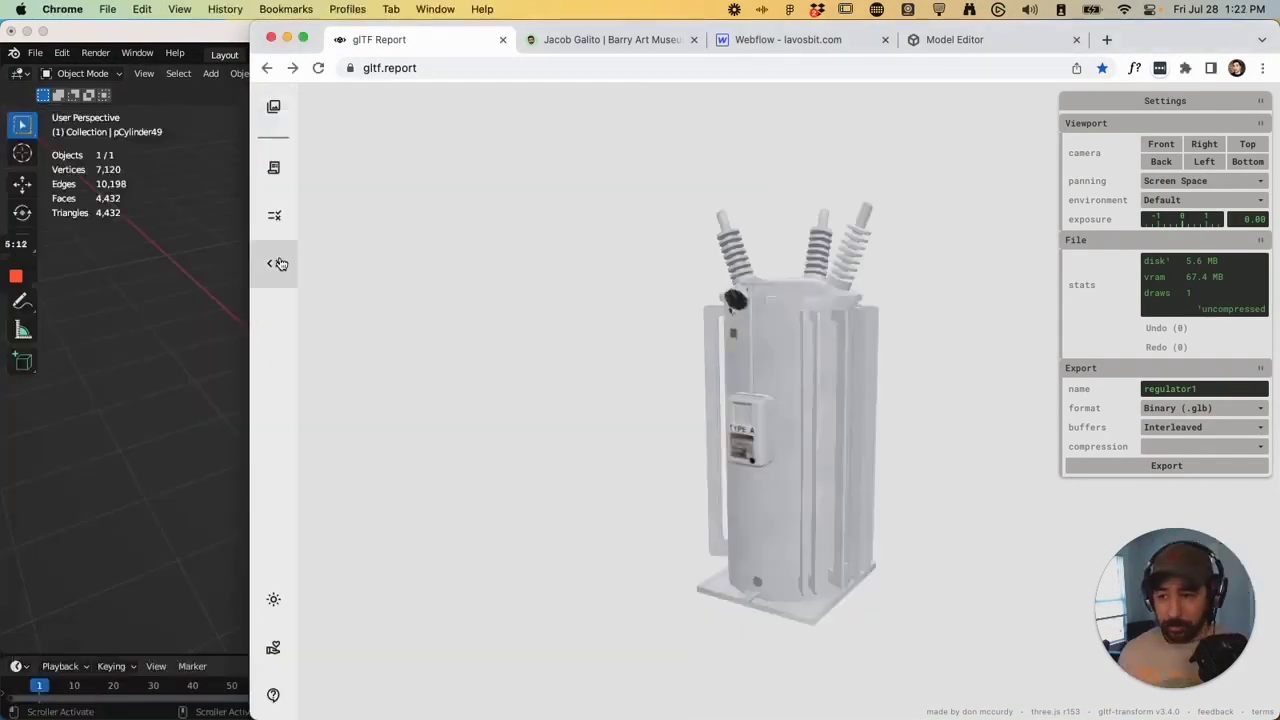
Change the script's textureResize to [512, 512] and run it.
{"action": "left_click", "coordinate": [278, 268]}
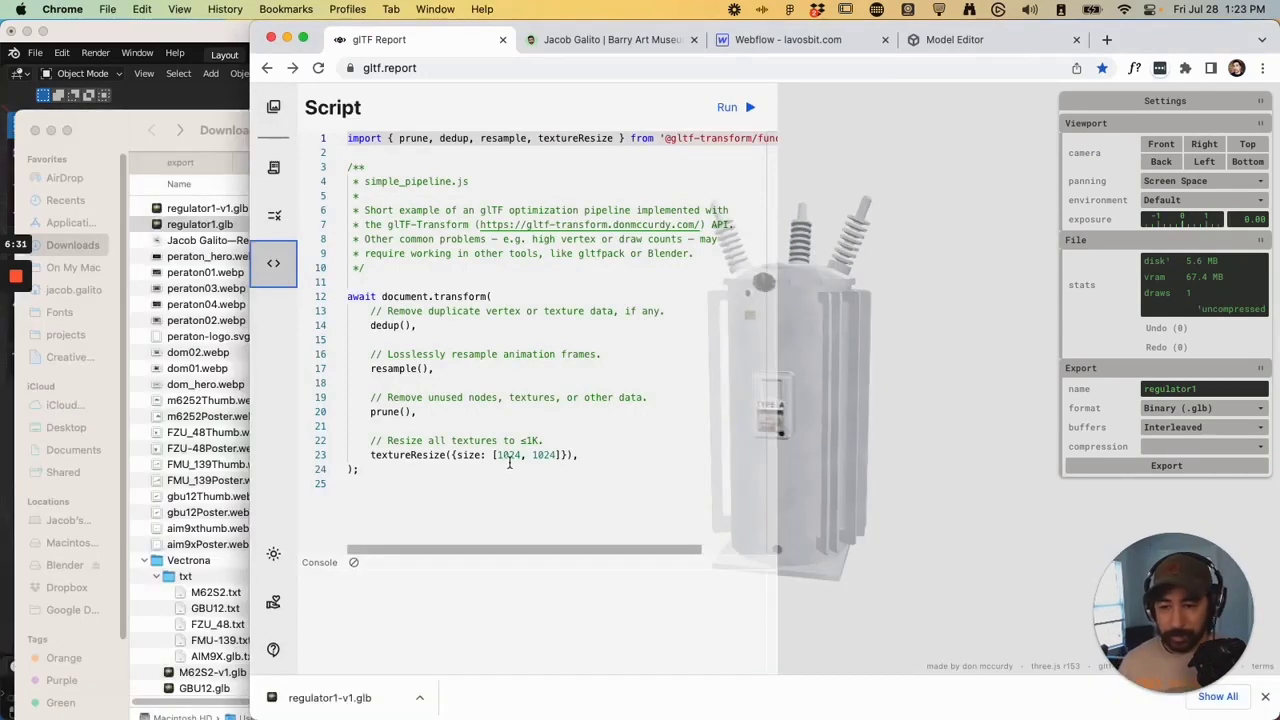
{"action": "double_click", "coordinate": [509, 457]}
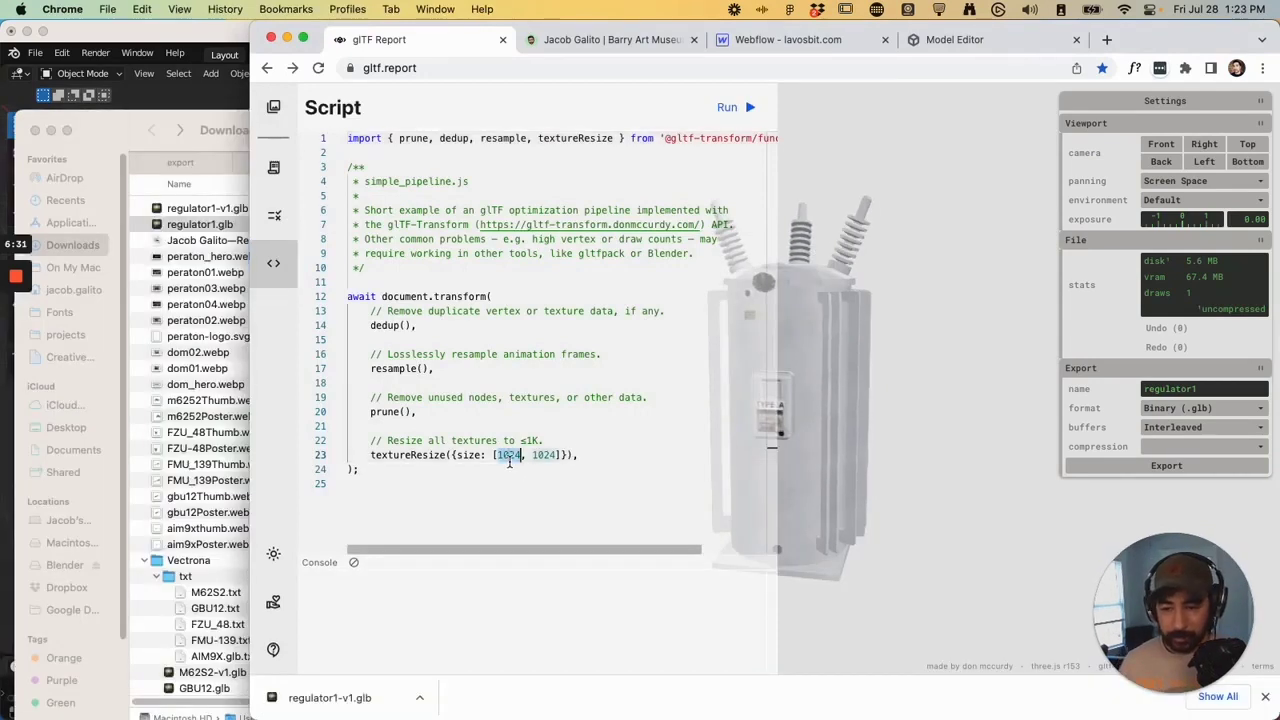
{"action": "type", "text": "5"}
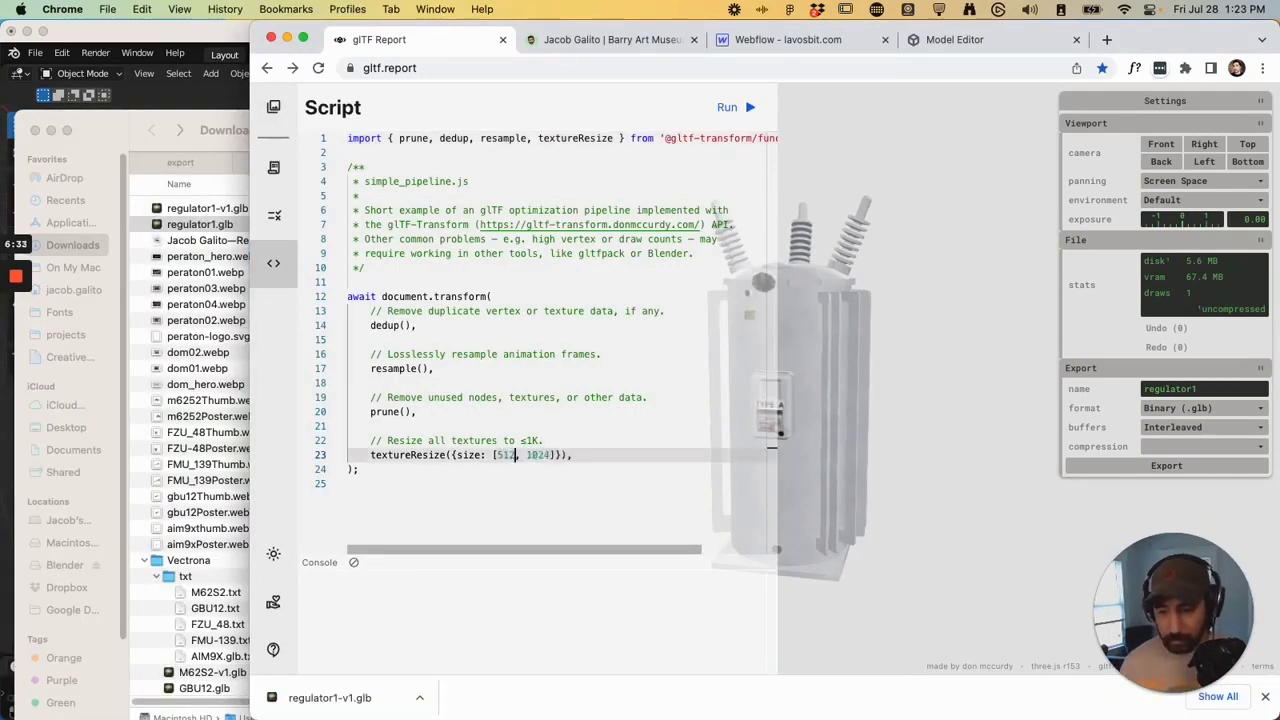
{"action": "double_click", "coordinate": [536, 455]}
{"action": "type", "text": "51"}
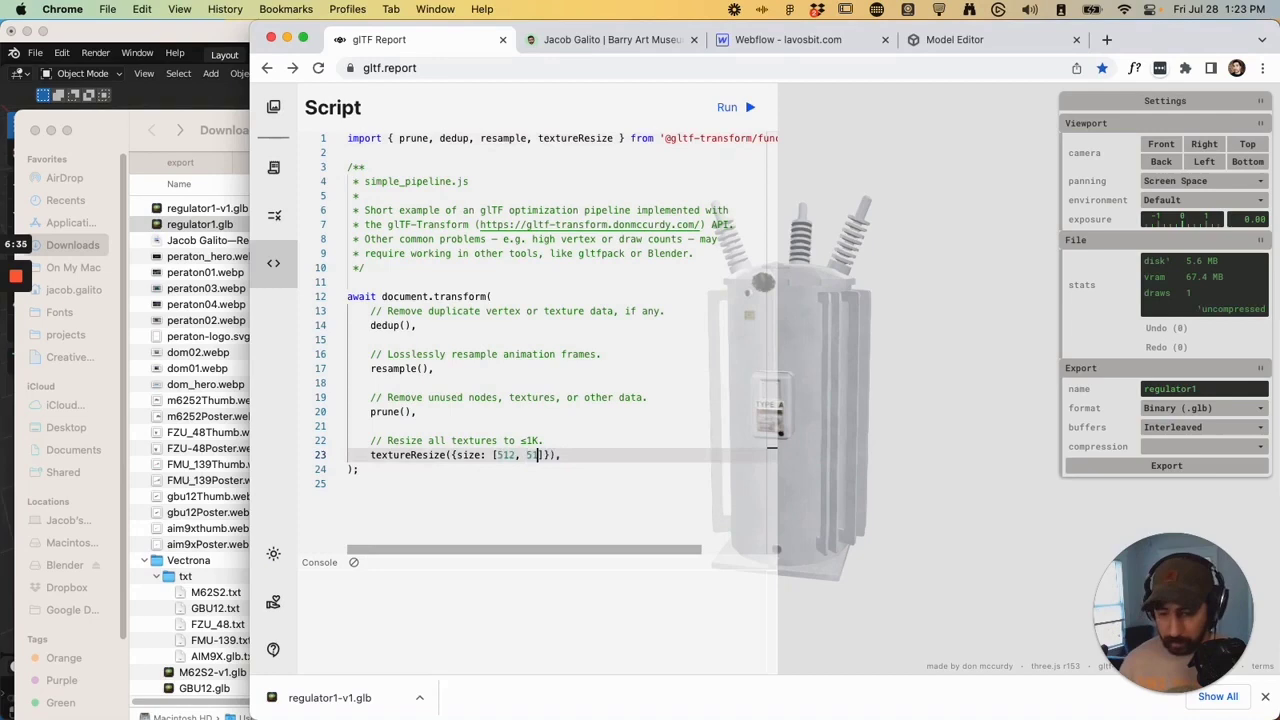
{"action": "type", "text": "2"}
{"action": "left_click", "coordinate": [729, 107]}
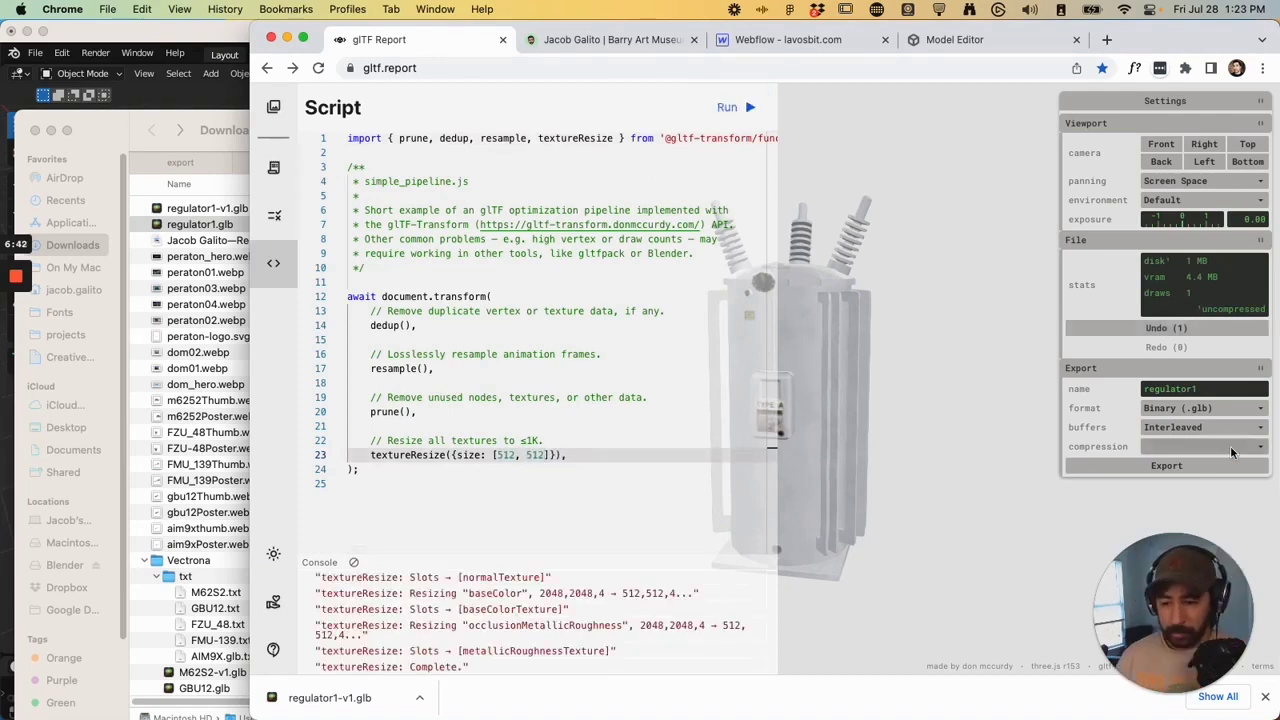
Export a Draco-compressed copy, regulator1-v1 (1).glb, and locate it in Downloads.
{"action": "left_click", "coordinate": [1230, 446]}
{"action": "left_click", "coordinate": [1215, 466]}
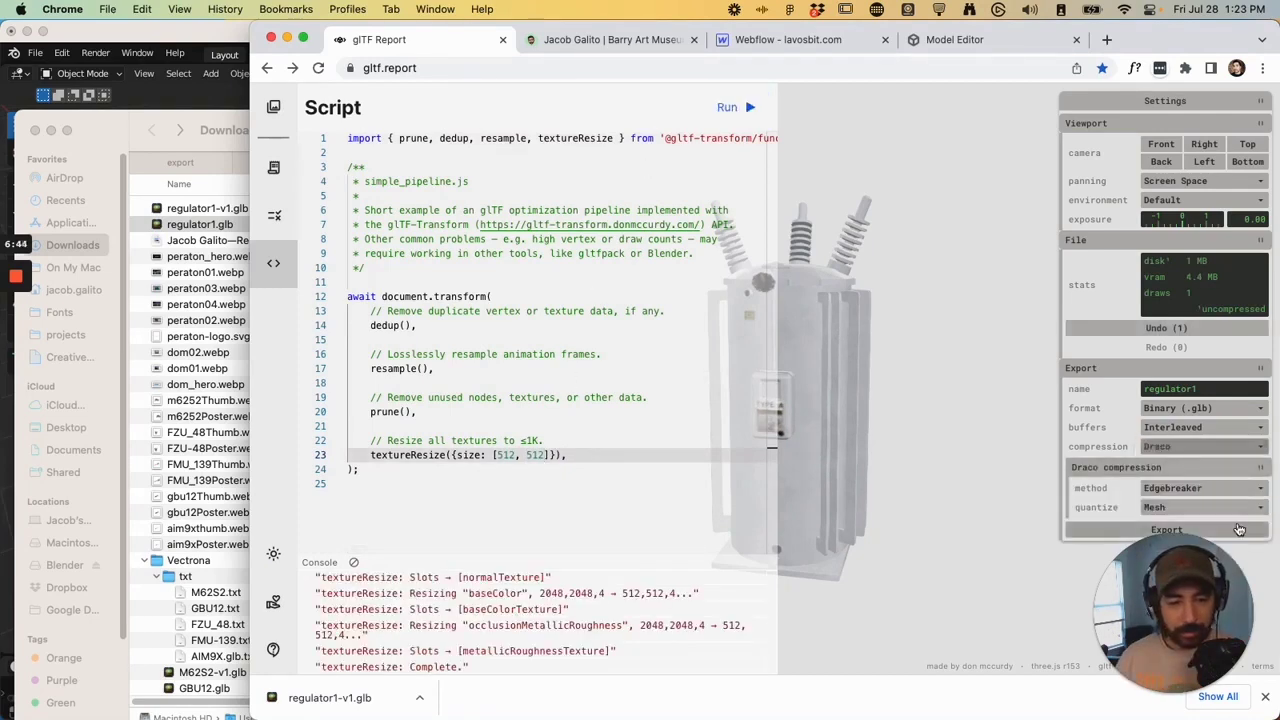
{"action": "left_click", "coordinate": [1166, 530]}
{"action": "left_click", "coordinate": [230, 130]}
{"action": "left_click", "coordinate": [258, 207]}
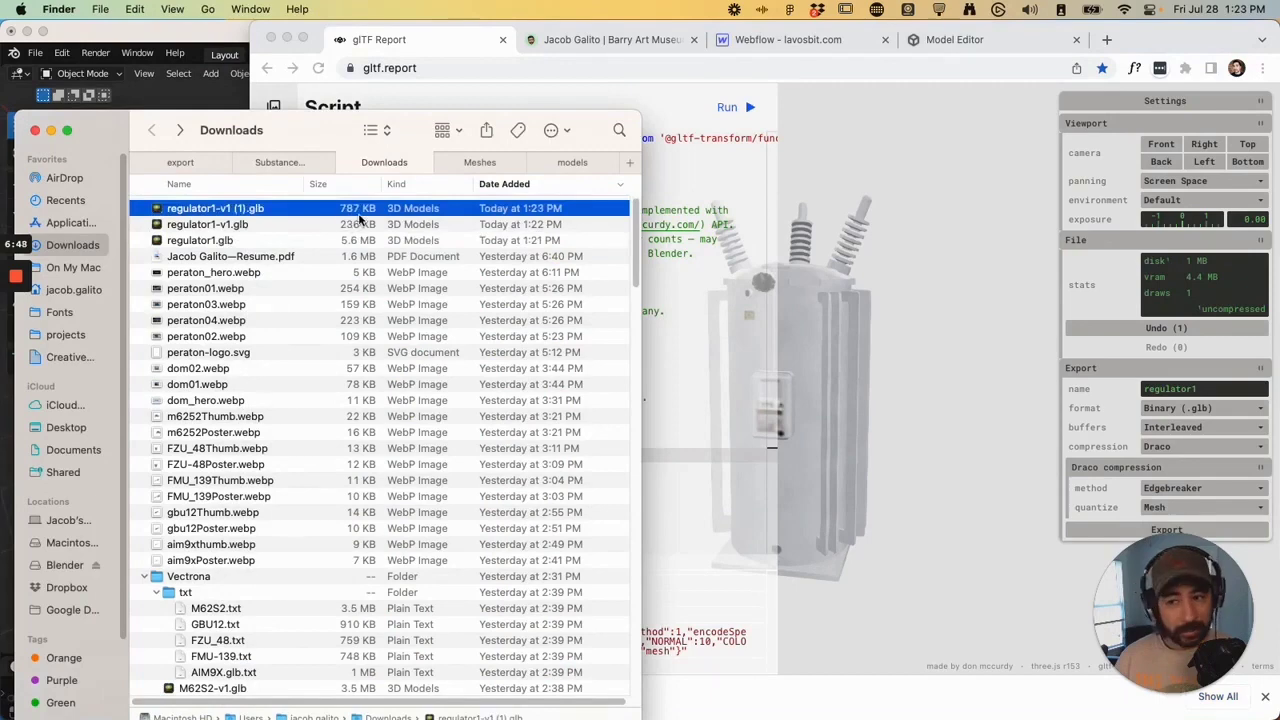
Load regulator1-v1 (1).glb into the model-viewer editor and orbit to its front panel.
{"action": "left_click", "coordinate": [935, 40]}
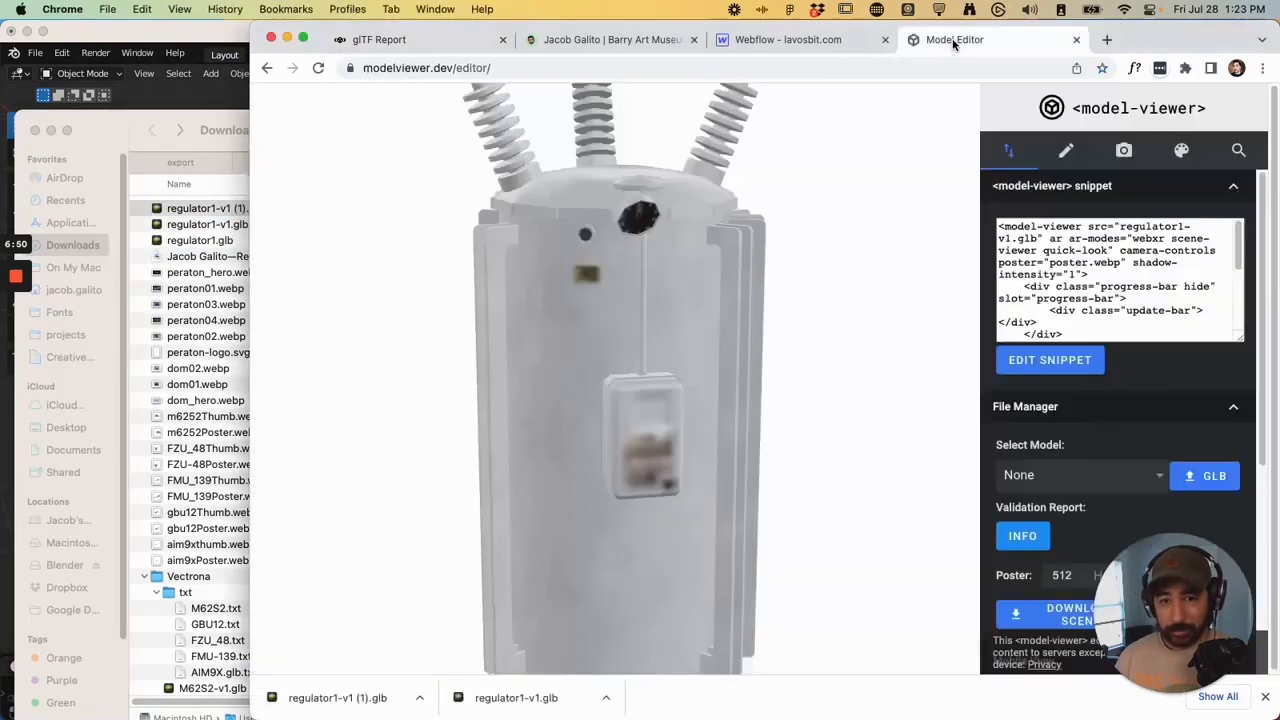
{"action": "left_click_drag", "start_coordinate": [215, 207], "coordinate": [780, 323]}
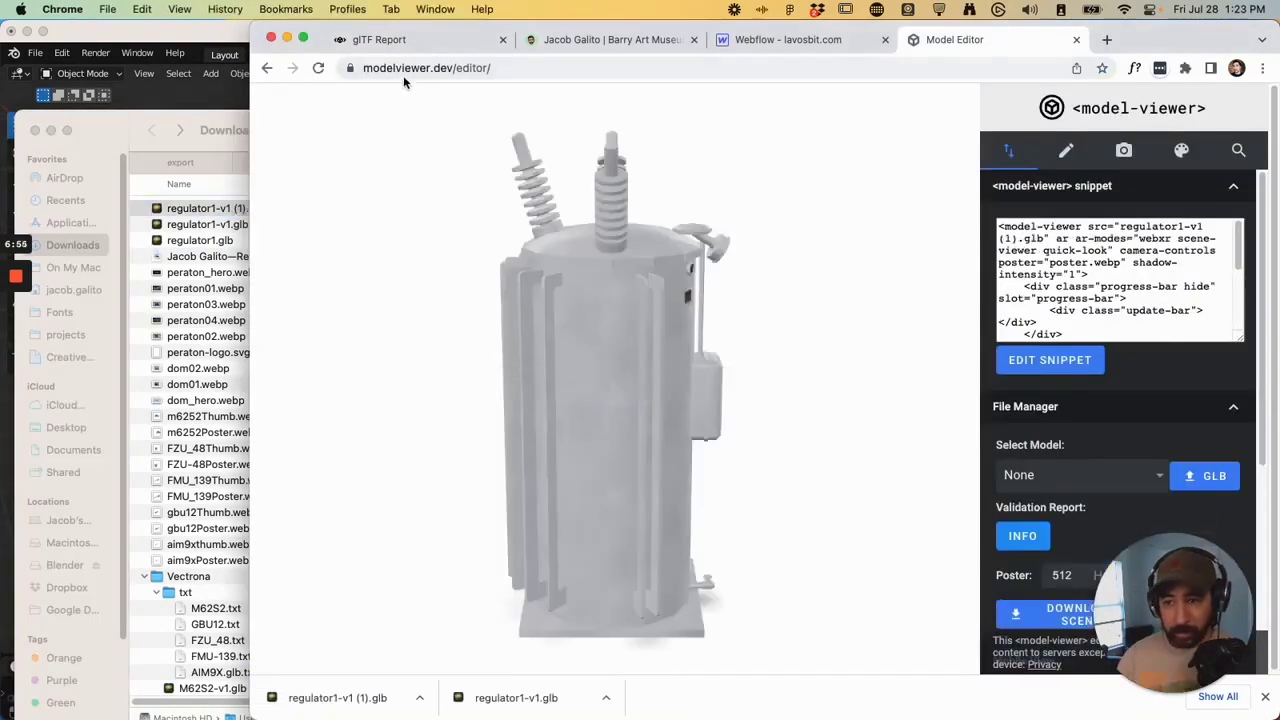
{"action": "left_click_drag", "start_coordinate": [767, 372], "coordinate": [600, 366]}
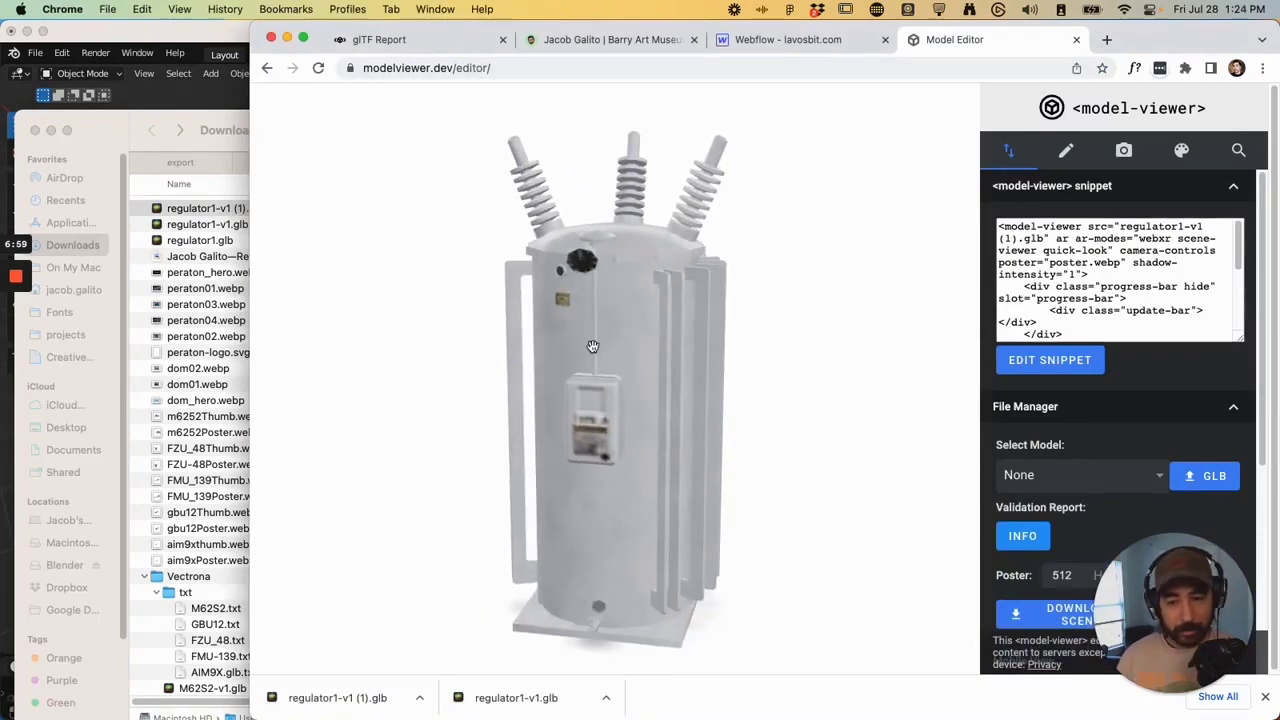
{"action": "left_click_drag", "start_coordinate": [593, 346], "coordinate": [627, 343]}
{"action": "scroll", "coordinate": [646, 355], "scroll_direction": "up", "scroll_amount": 5}
{"action": "scroll", "coordinate": [646, 355], "scroll_direction": "down", "scroll_amount": 5}
Show the Camera Setup options and orbit the model to view its underside.
{"action": "left_click", "coordinate": [1127, 152]}
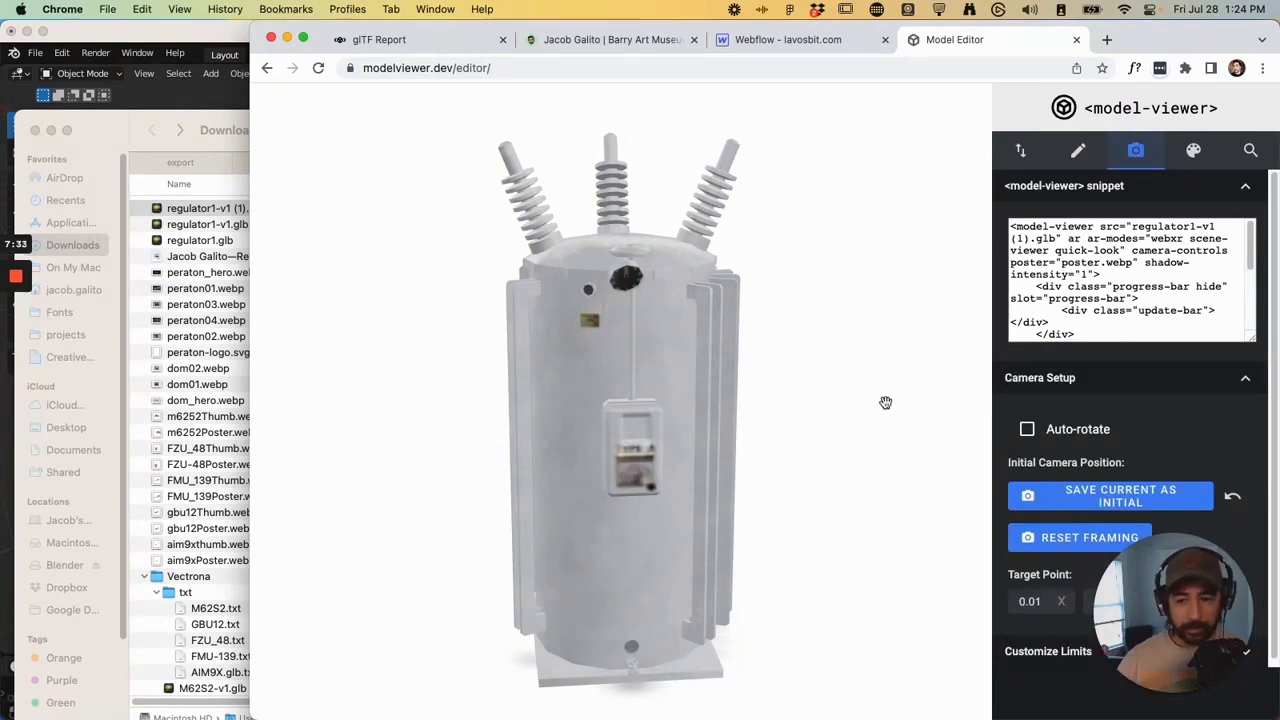
{"action": "left_click_drag", "start_coordinate": [885, 401], "coordinate": [543, 429]}
{"action": "scroll", "coordinate": [1180, 480], "scroll_direction": "down", "scroll_amount": 1}
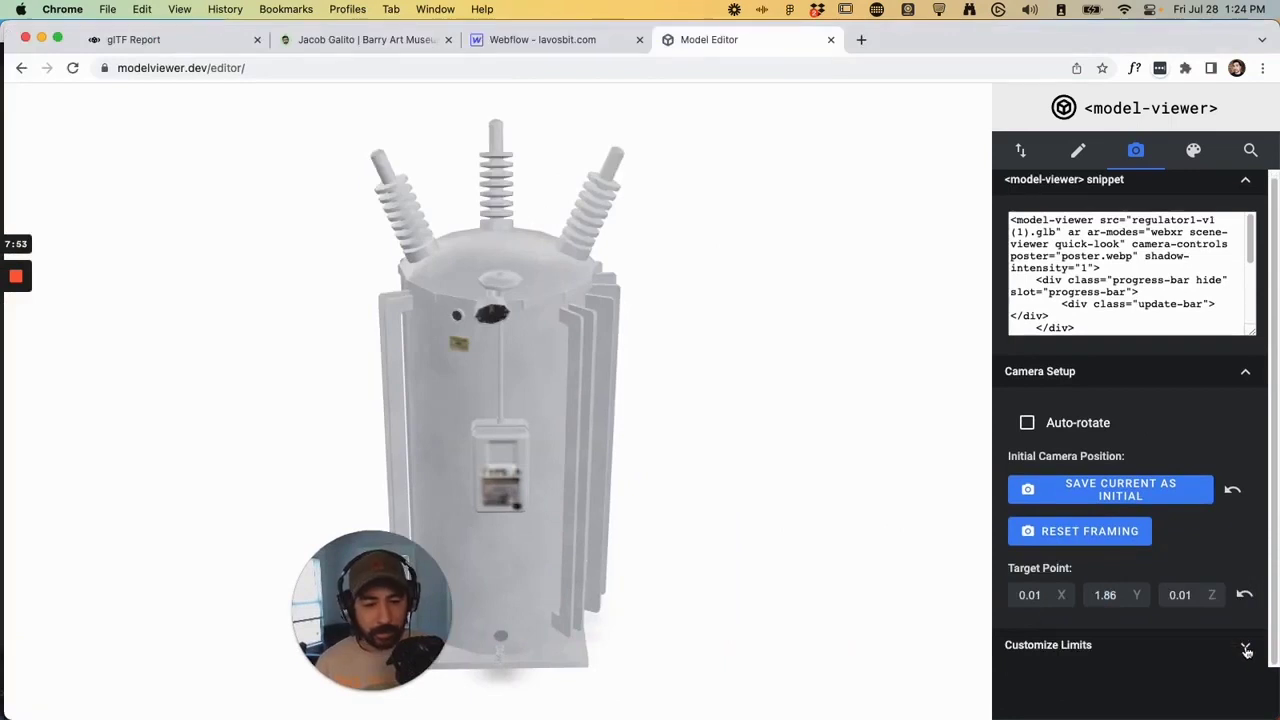
Expand Customize Limits and turn on Apply Pitch Limits, orbiting to test it.
{"action": "left_click", "coordinate": [1246, 650]}
{"action": "scroll", "coordinate": [1200, 632], "scroll_direction": "down", "scroll_amount": 2}
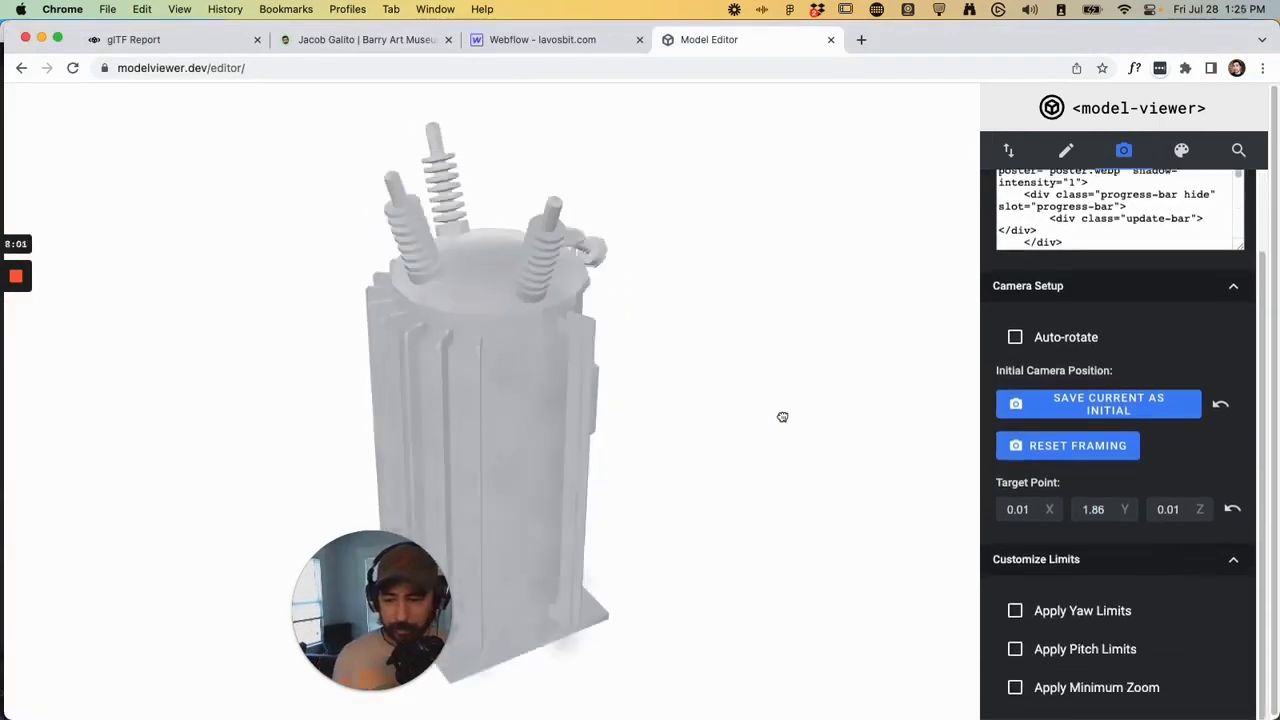
{"action": "left_click_drag", "start_coordinate": [340, 380], "coordinate": [1017, 650]}
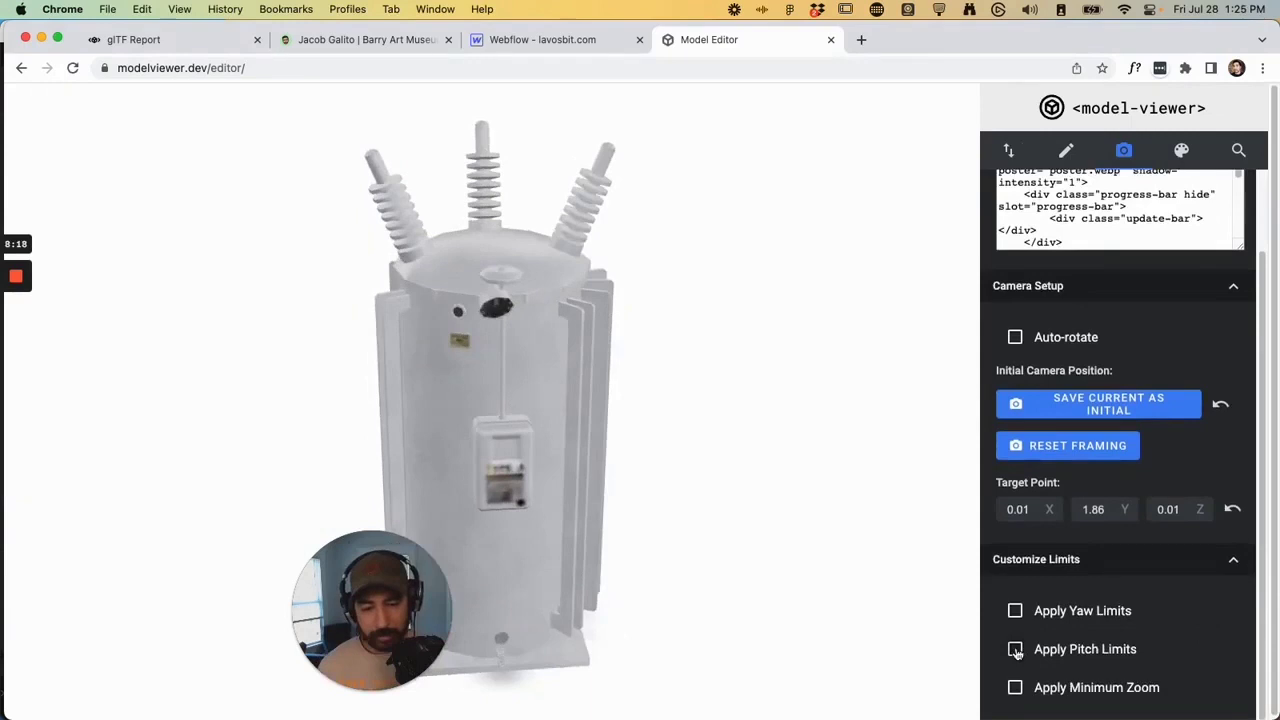
{"action": "left_click", "coordinate": [1017, 650]}
{"action": "left_click_drag", "start_coordinate": [652, 334], "coordinate": [640, 300]}
{"action": "scroll", "coordinate": [1130, 581], "scroll_direction": "down", "scroll_amount": 3}
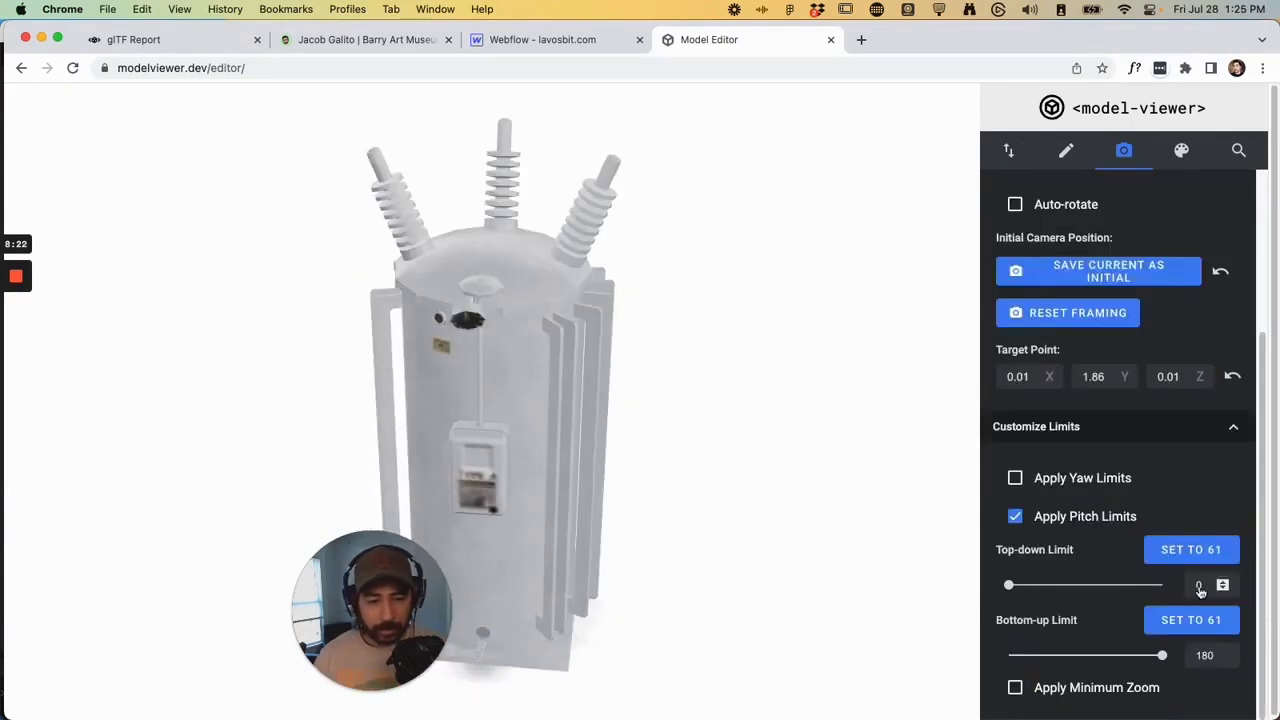
Set the pitch limits to 40 top-down and 90 bottom-up, then orbit to a front view.
{"action": "key", "text": "BackSpace"}
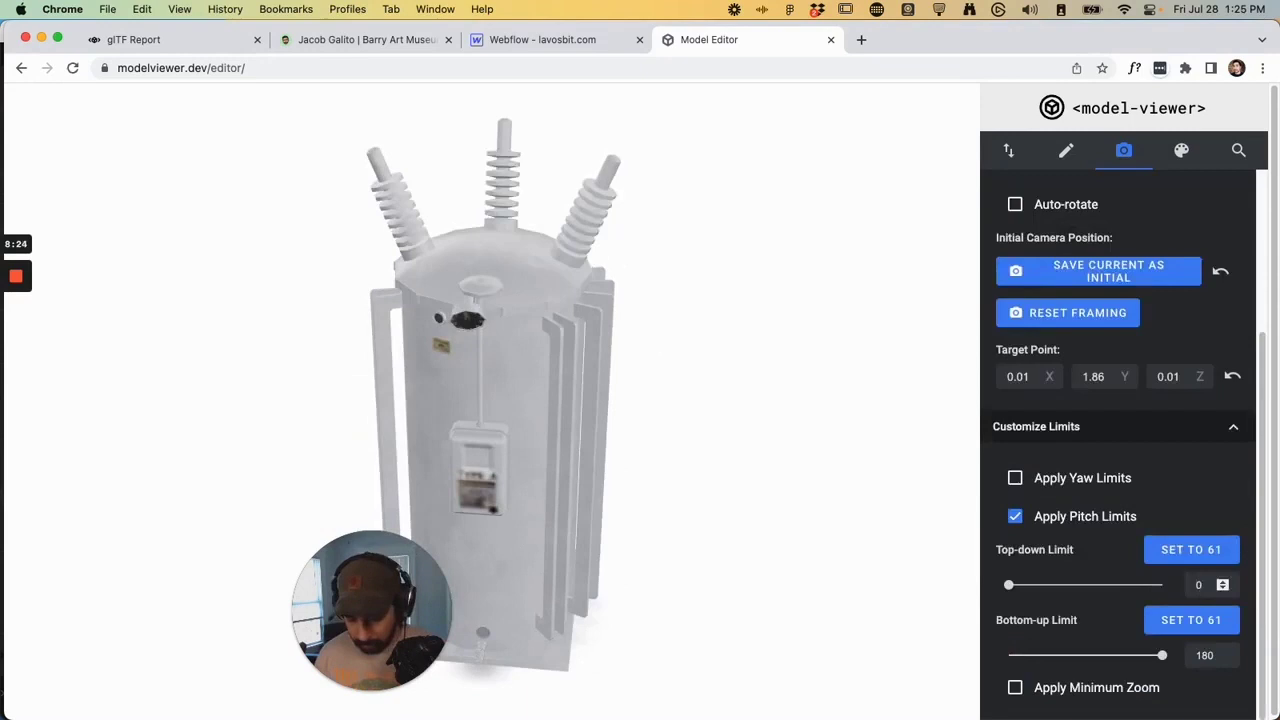
{"action": "type", "text": "40"}
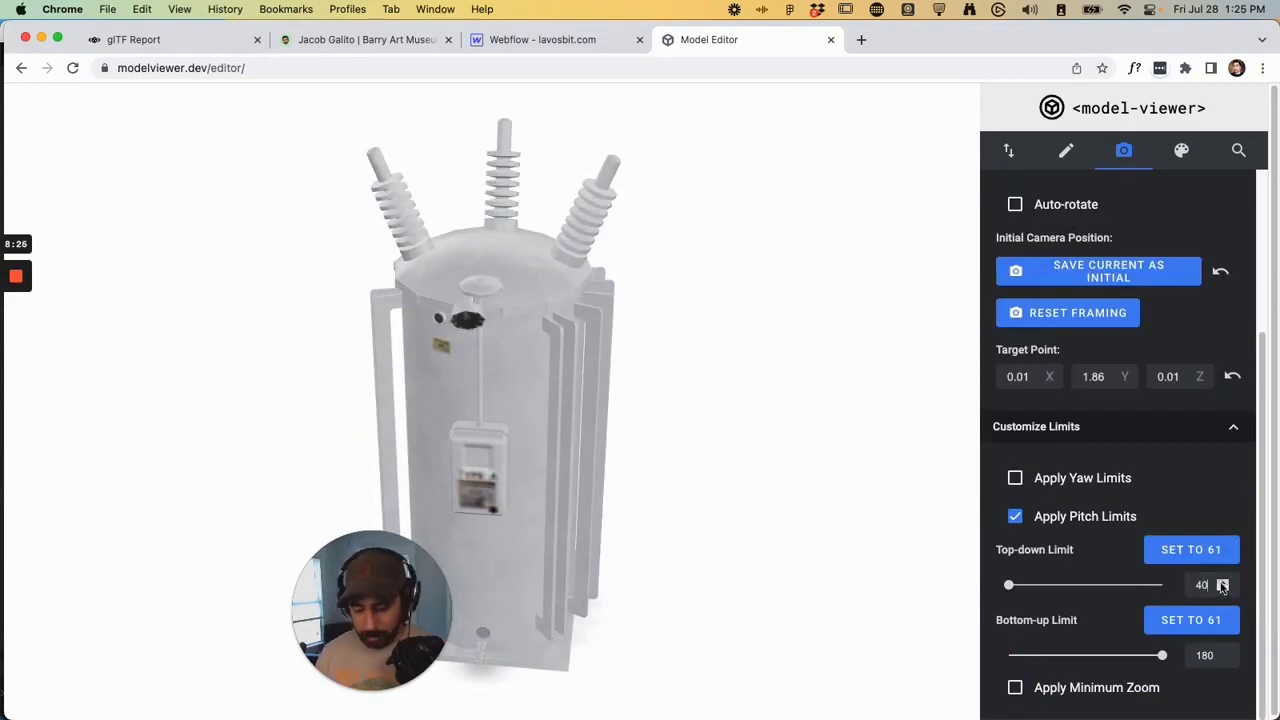
{"action": "left_click", "coordinate": [1131, 567]}
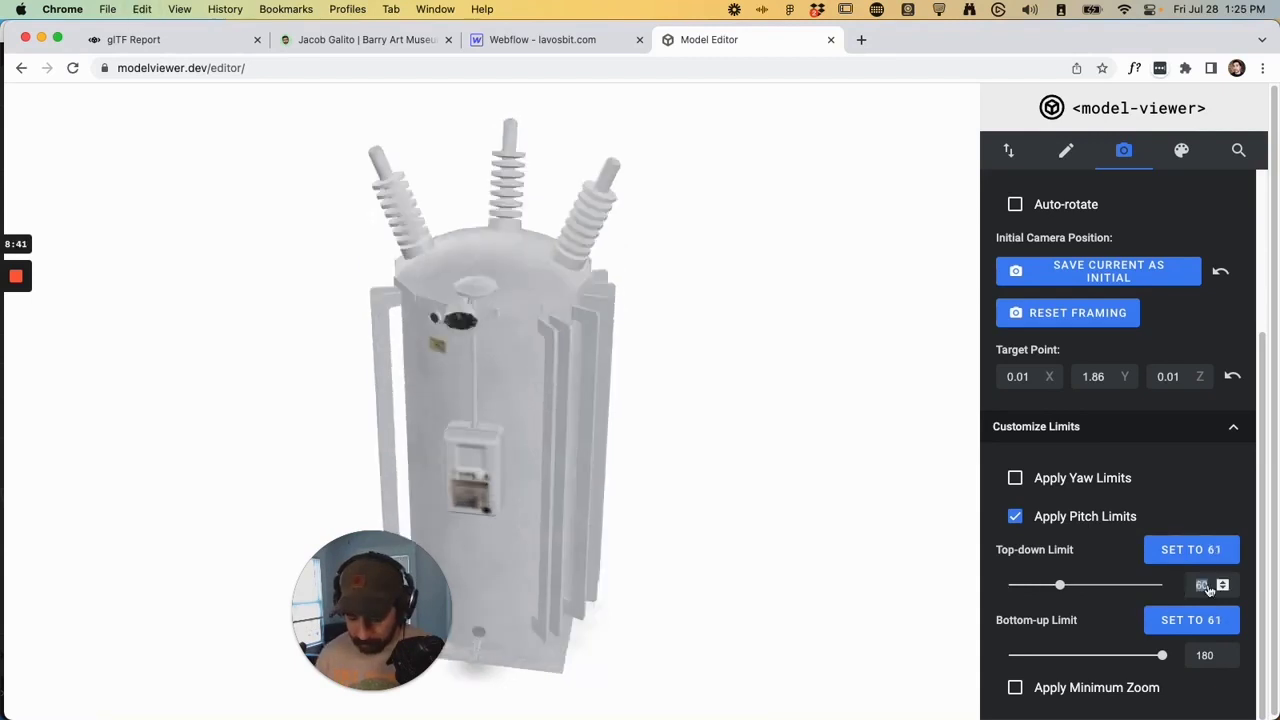
{"action": "type", "text": "40"}
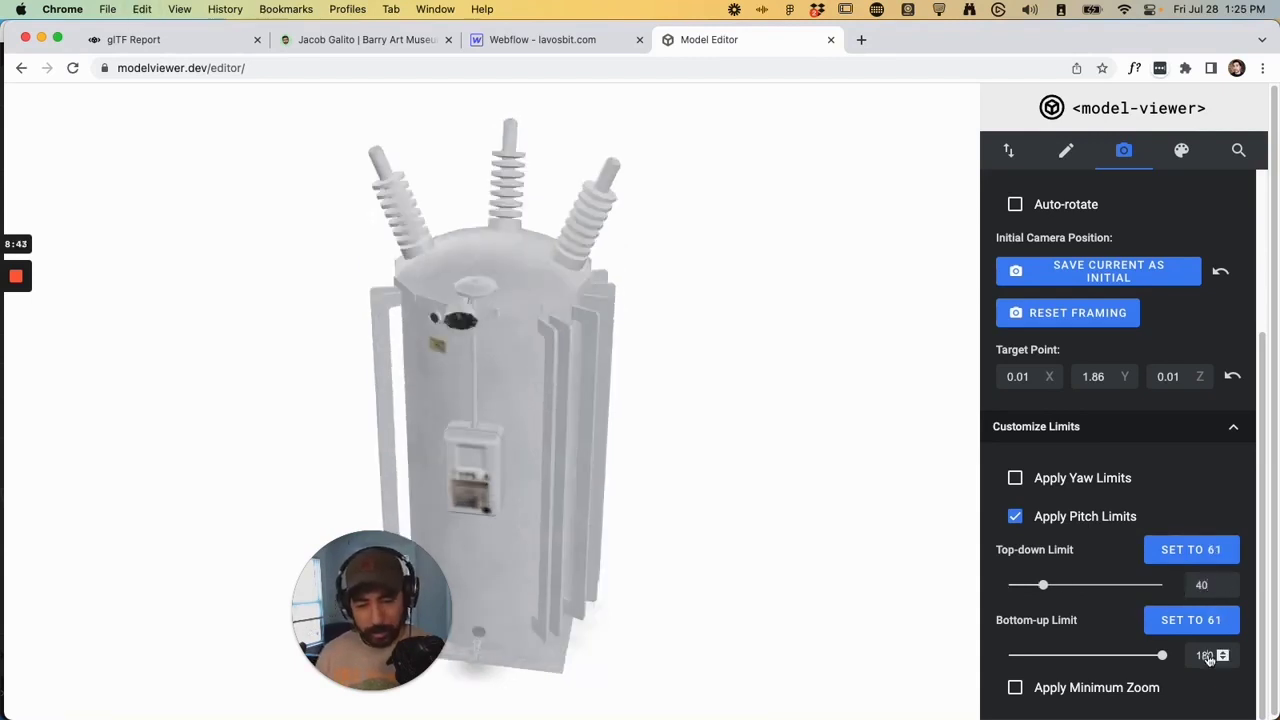
{"action": "double_click", "coordinate": [1206, 656]}
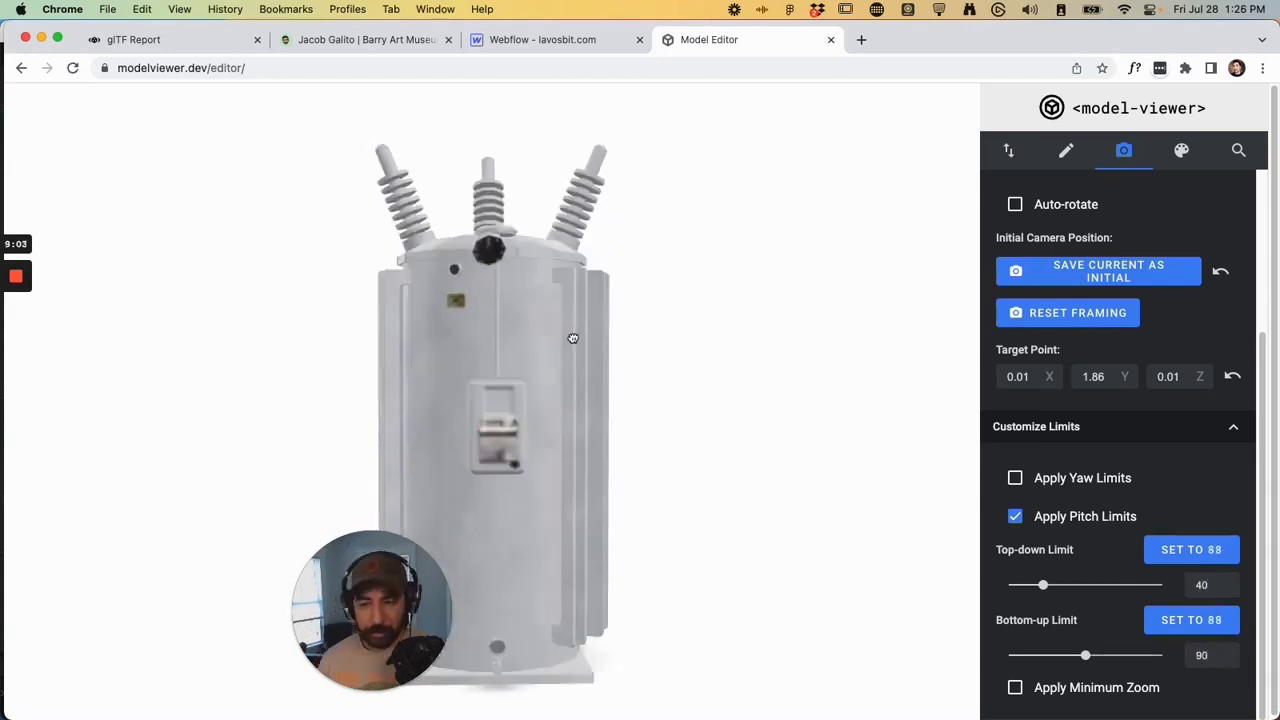
{"action": "left_click_drag", "start_coordinate": [493, 410], "coordinate": [560, 414]}
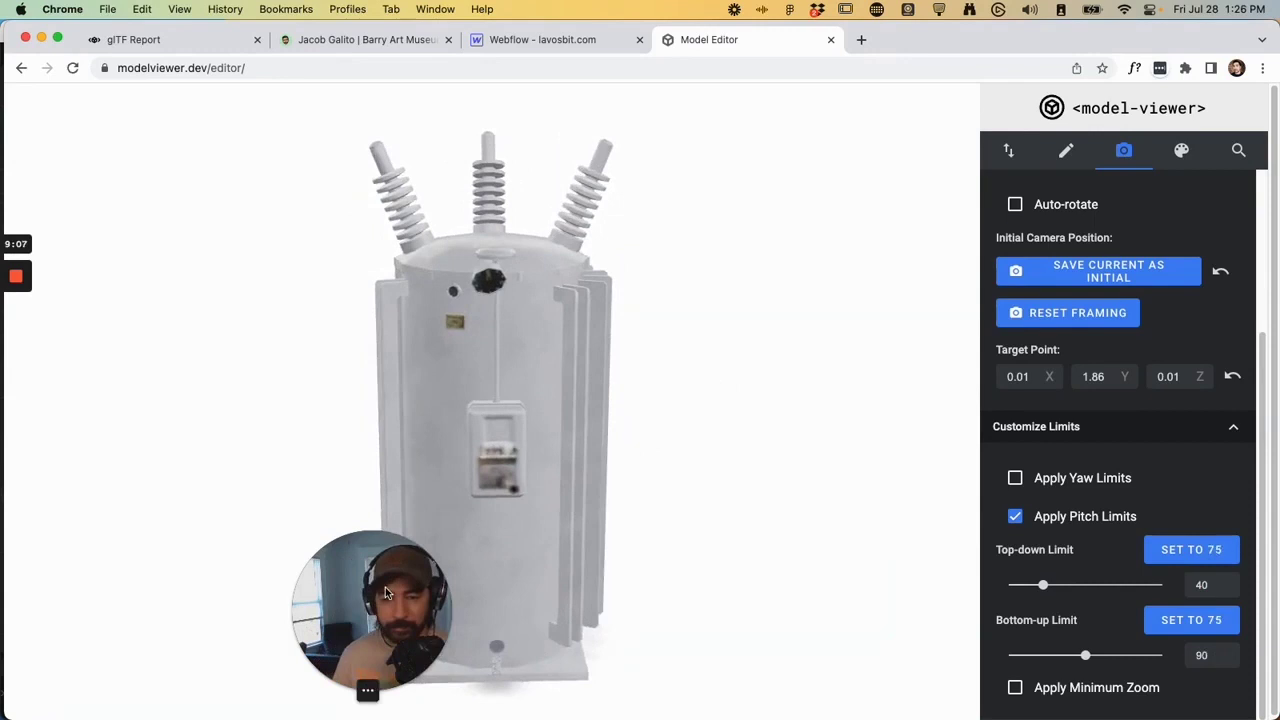
{"action": "left_click_drag", "start_coordinate": [385, 587], "coordinate": [186, 586]}
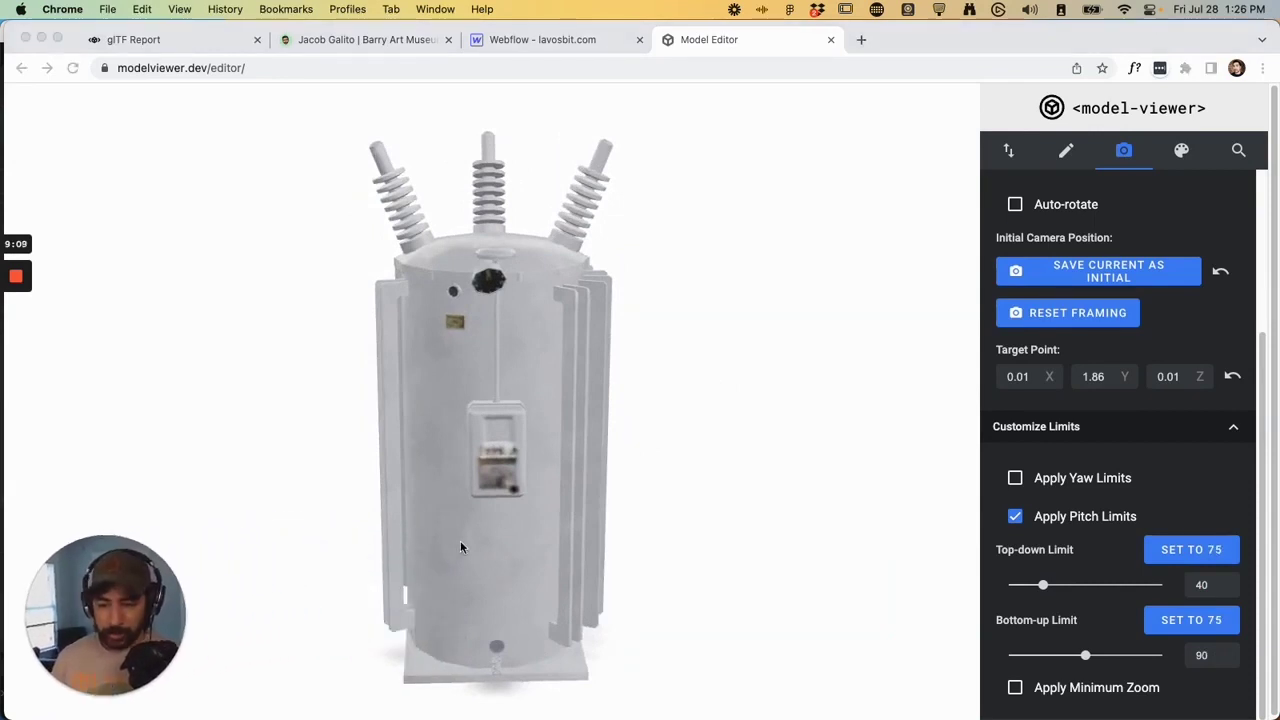
{"action": "scroll", "coordinate": [470, 541], "scroll_direction": "up", "scroll_amount": 5}
{"action": "scroll", "coordinate": [471, 541], "scroll_direction": "down", "scroll_amount": 5}
{"action": "left_click", "coordinate": [537, 500]}
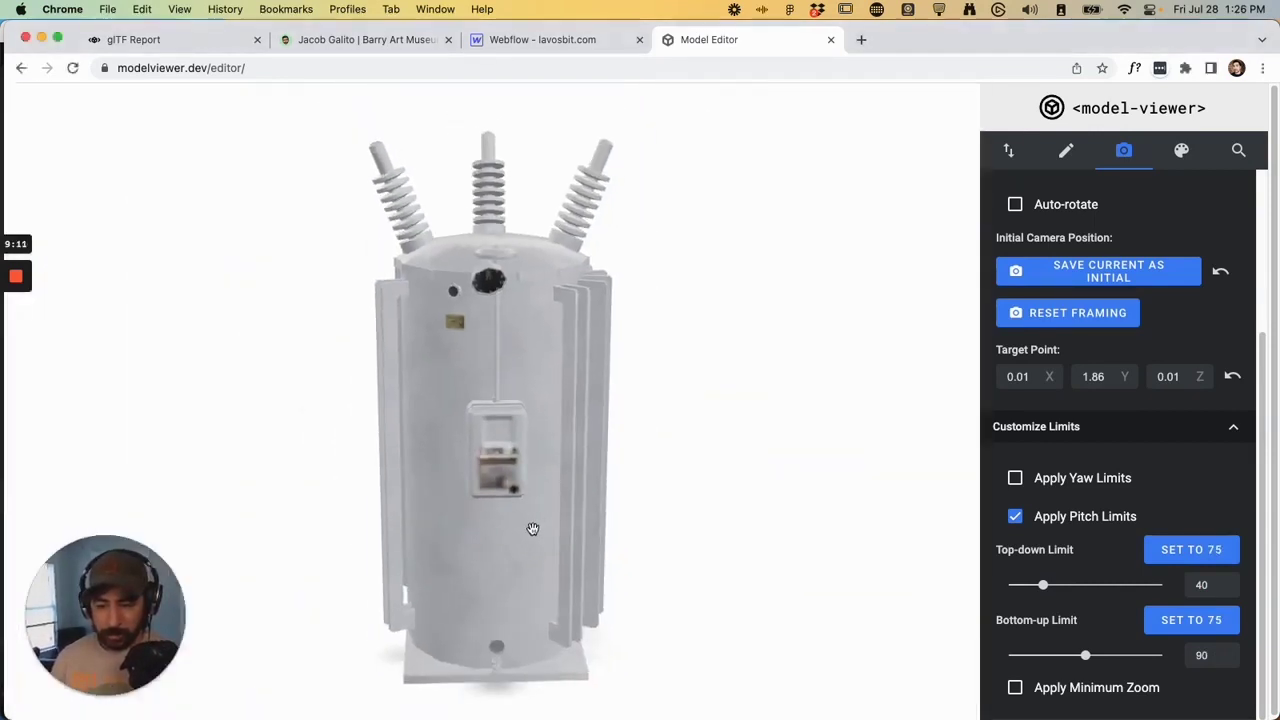
Turn on Apply Minimum Zoom and set the current zoom as the minimum.
{"action": "left_click", "coordinate": [1015, 688]}
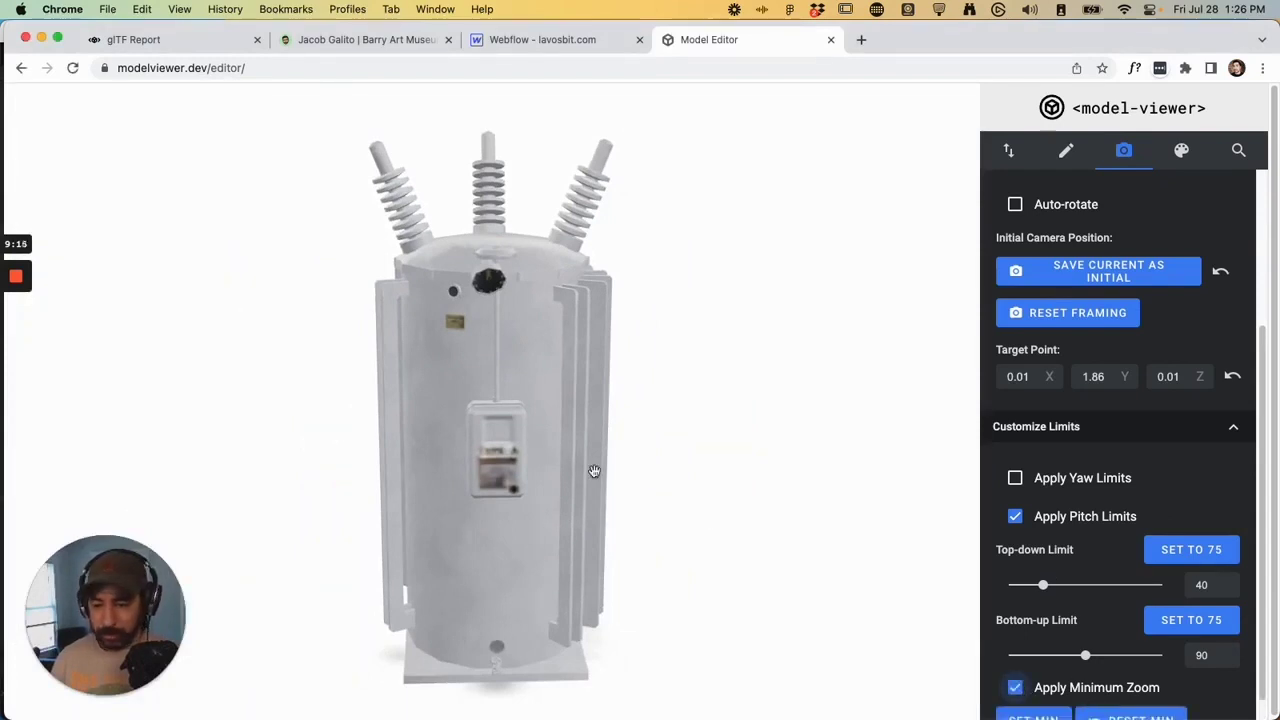
{"action": "scroll", "coordinate": [602, 464], "scroll_direction": "up", "scroll_amount": 5}
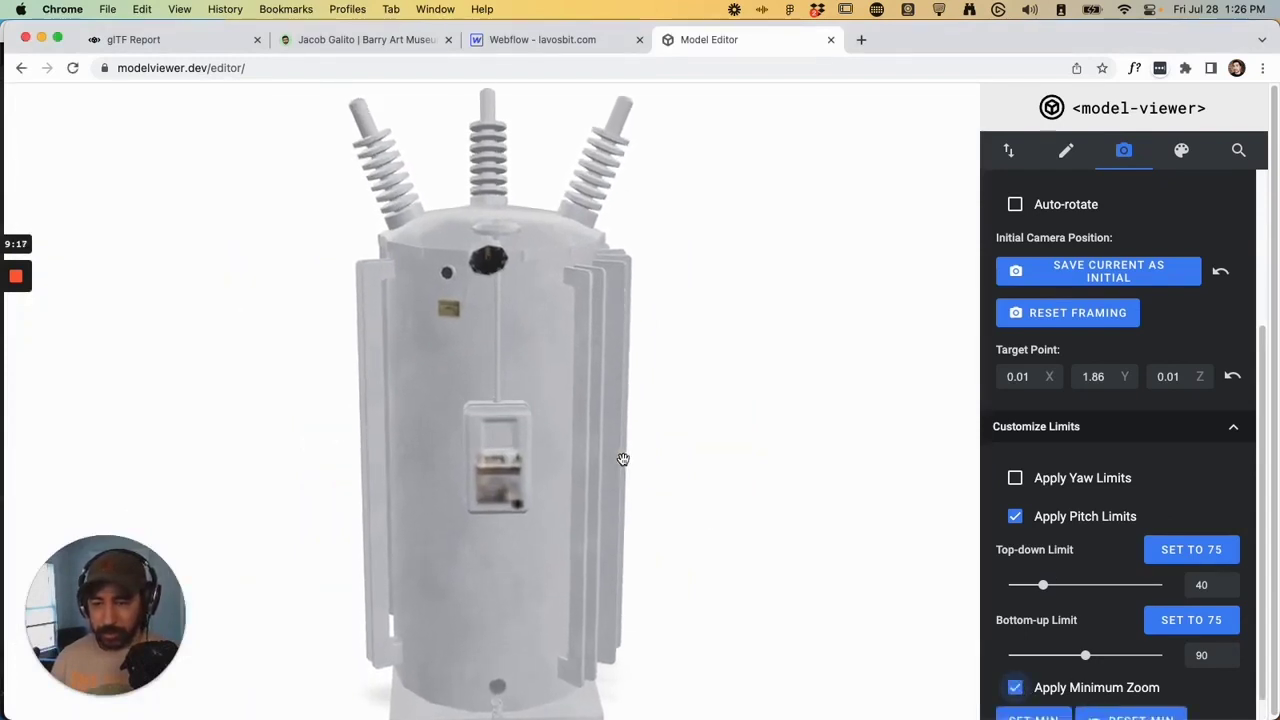
{"action": "scroll", "coordinate": [1046, 686], "scroll_direction": "down", "scroll_amount": 1}
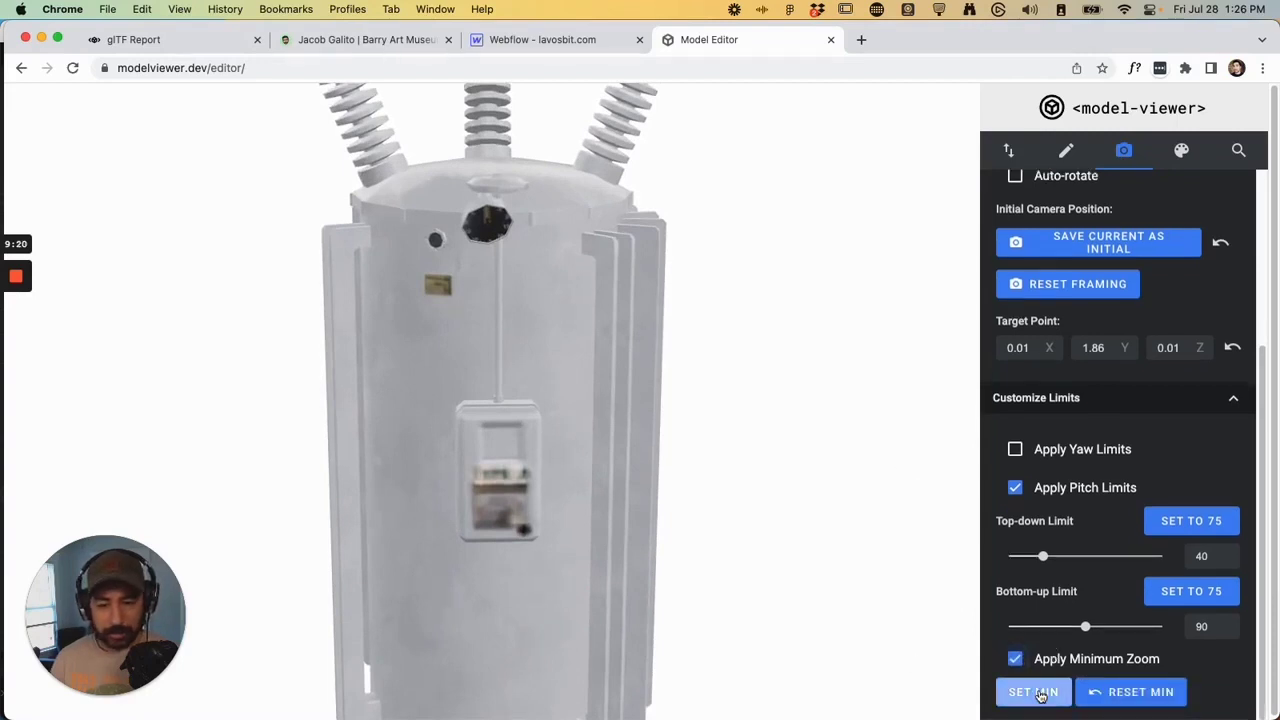
{"action": "left_click", "coordinate": [1040, 691]}
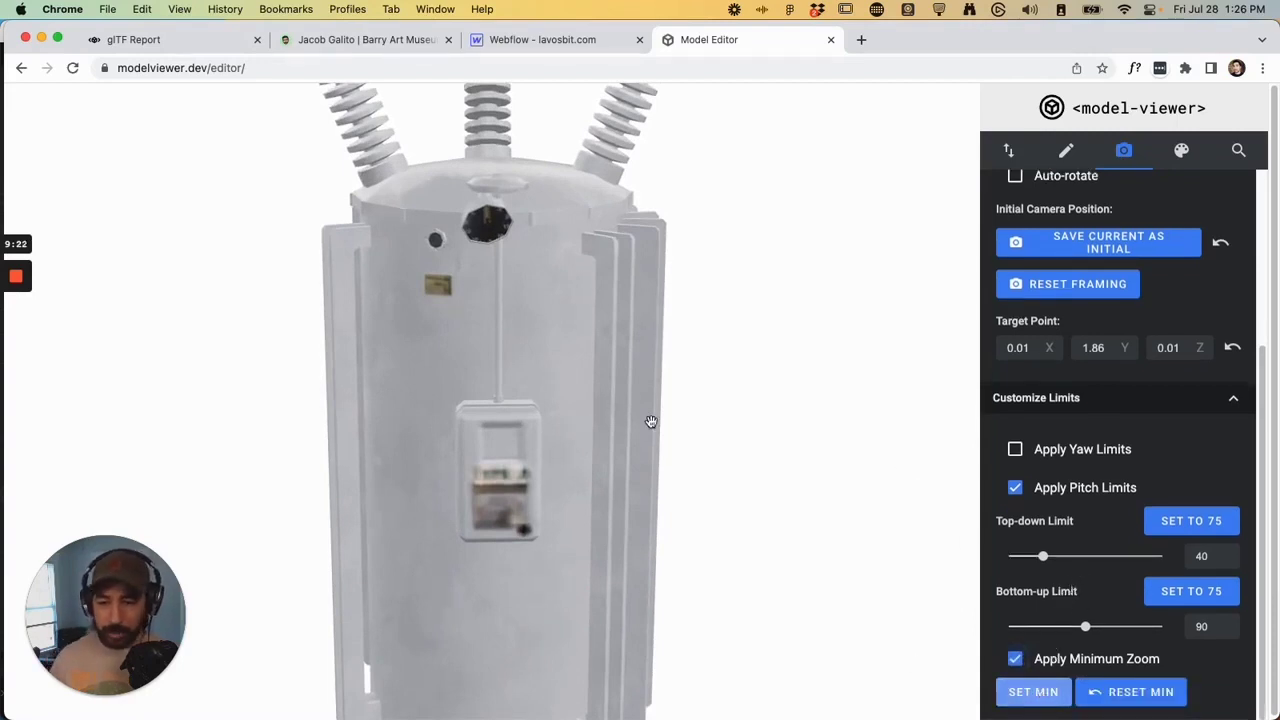
Reset the framing and save the current angled view as the initial camera position.
{"action": "scroll", "coordinate": [652, 421], "scroll_direction": "down", "scroll_amount": 3}
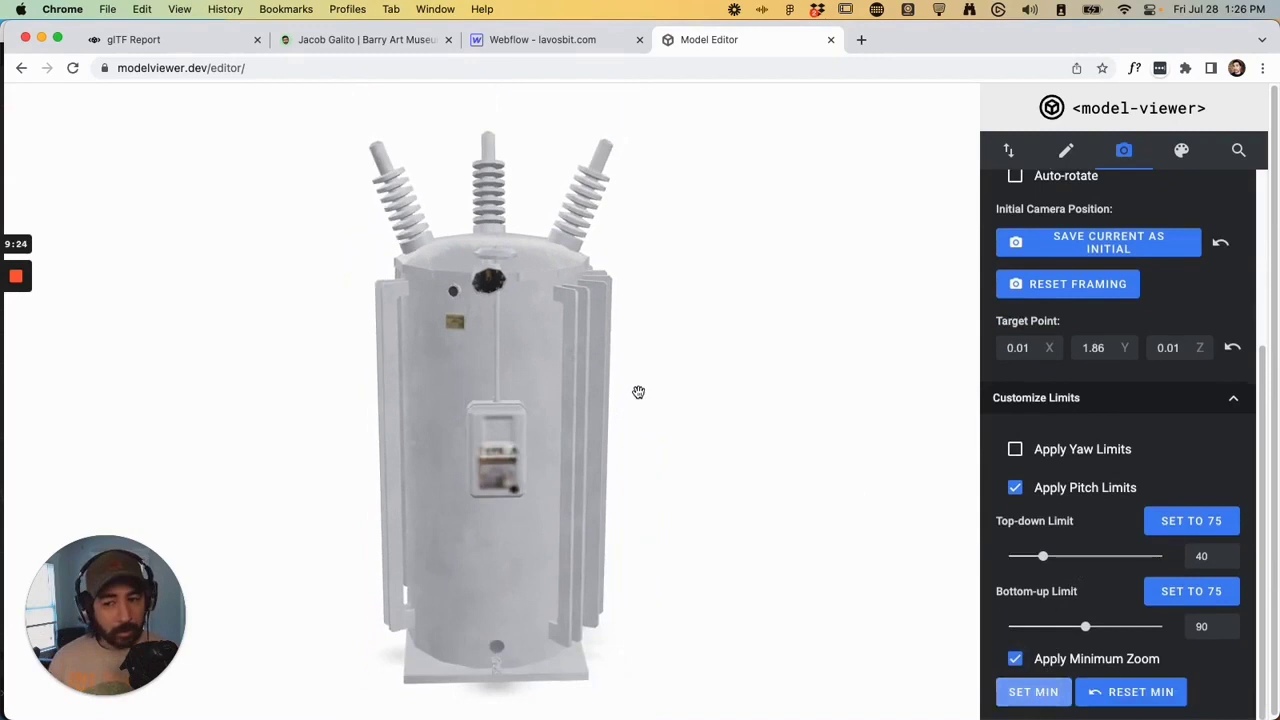
{"action": "scroll", "coordinate": [637, 391], "scroll_direction": "up", "scroll_amount": 3}
{"action": "left_click", "coordinate": [1073, 286]}
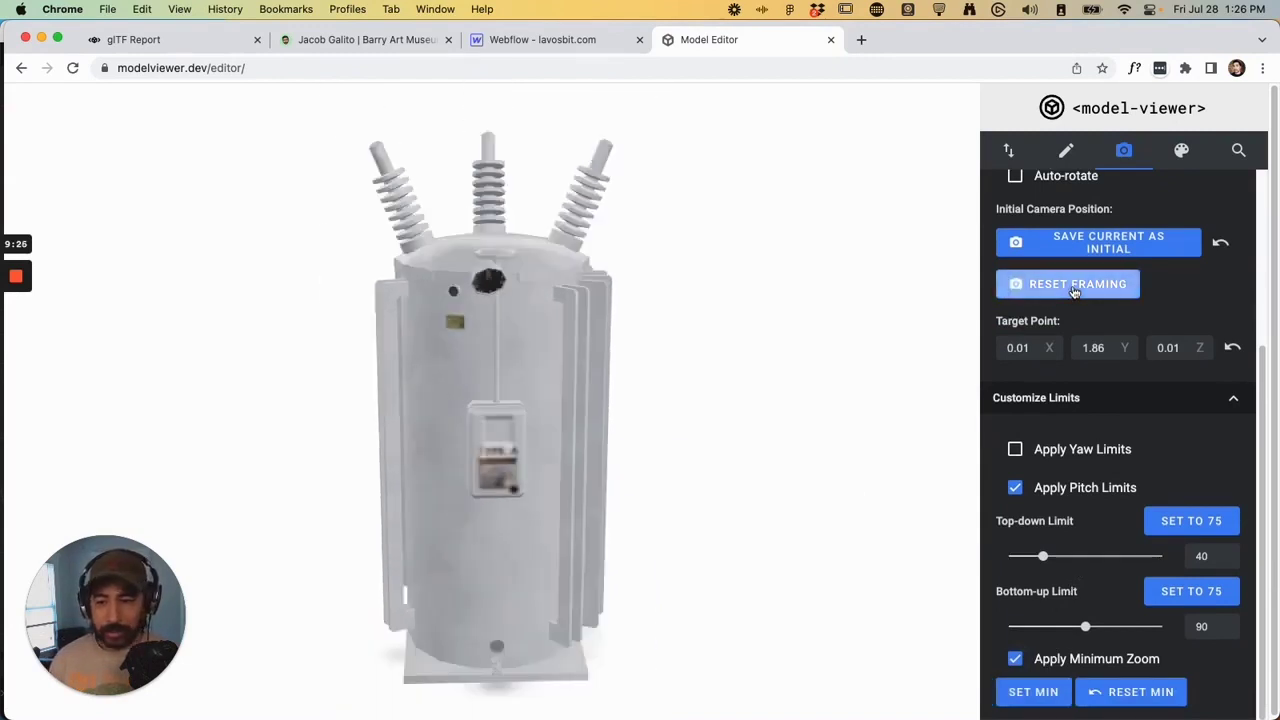
{"action": "left_click", "coordinate": [1075, 284]}
{"action": "left_click", "coordinate": [1104, 250]}
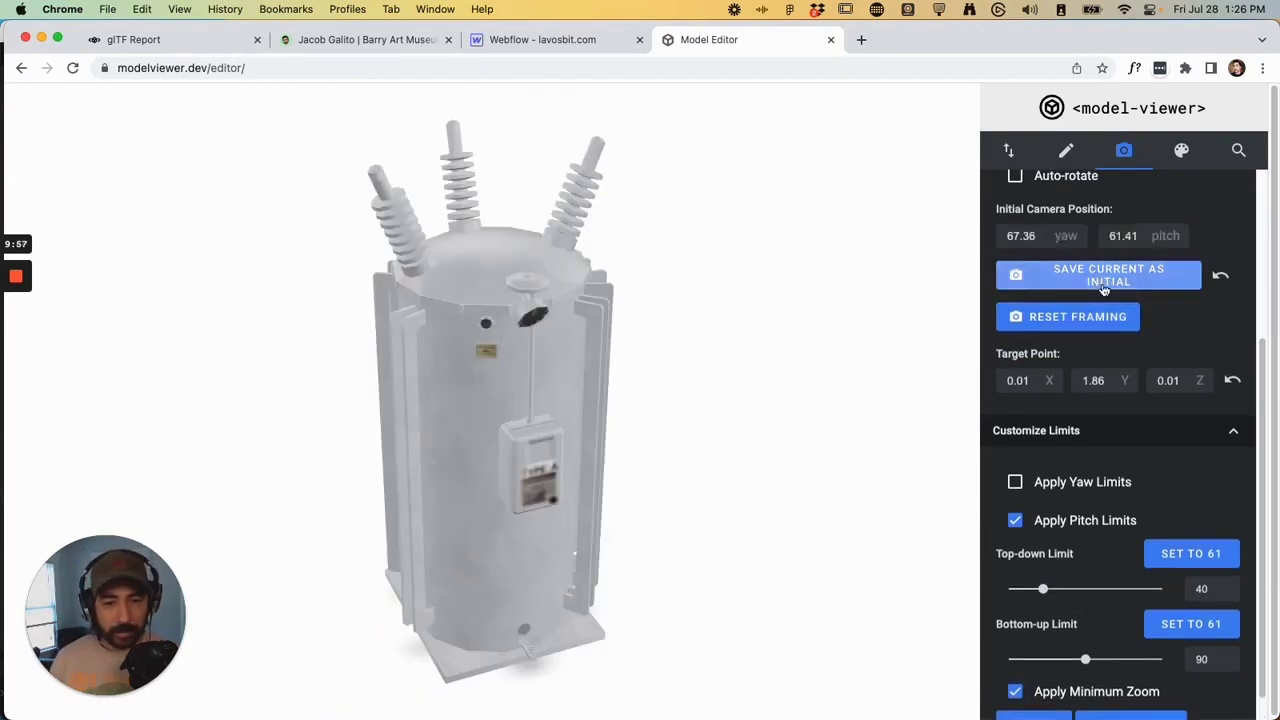
Download the model's poster.webp image and return to Webflow.
{"action": "scroll", "coordinate": [1203, 330], "scroll_direction": "up", "scroll_amount": 5}
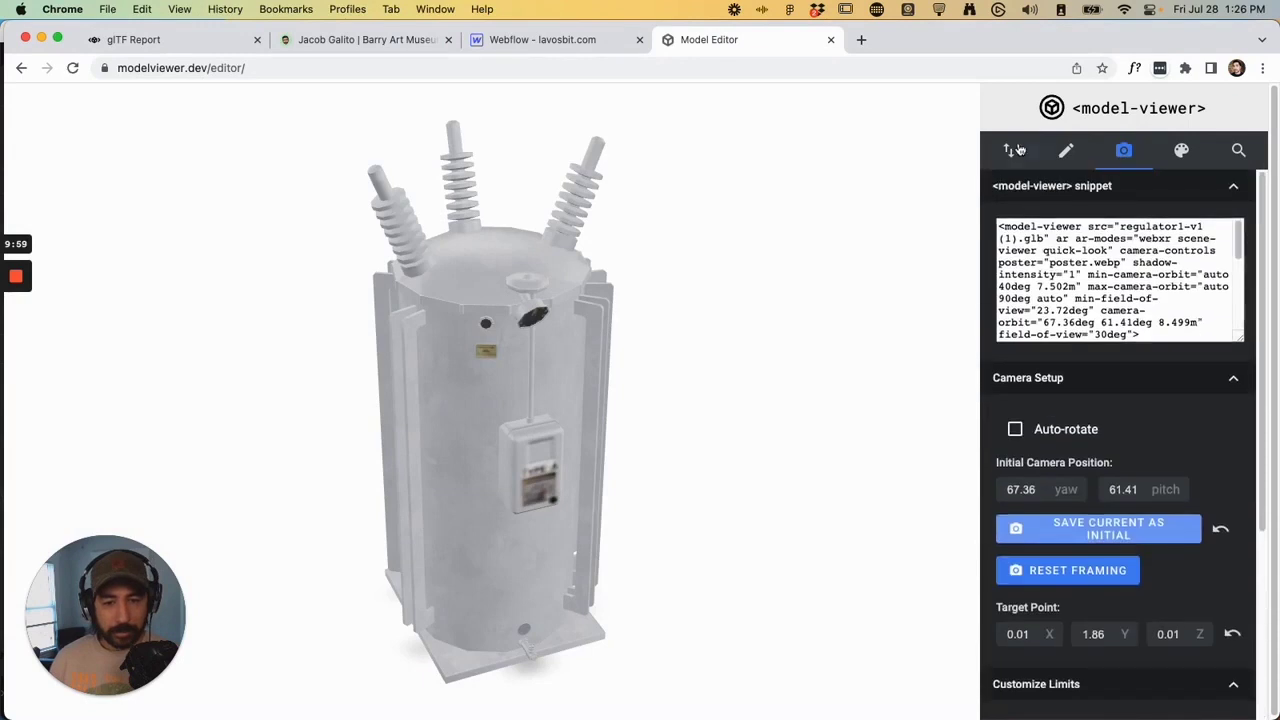
{"action": "left_click", "coordinate": [1012, 150]}
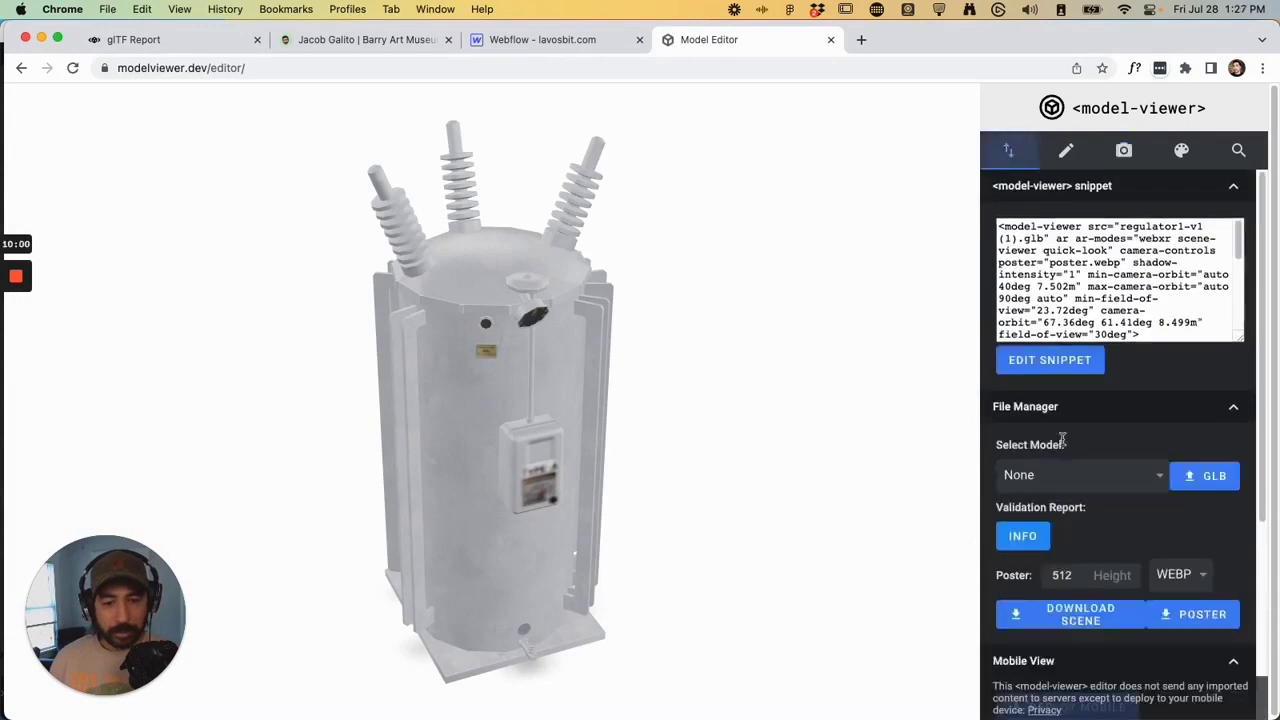
{"action": "left_click", "coordinate": [1203, 615]}
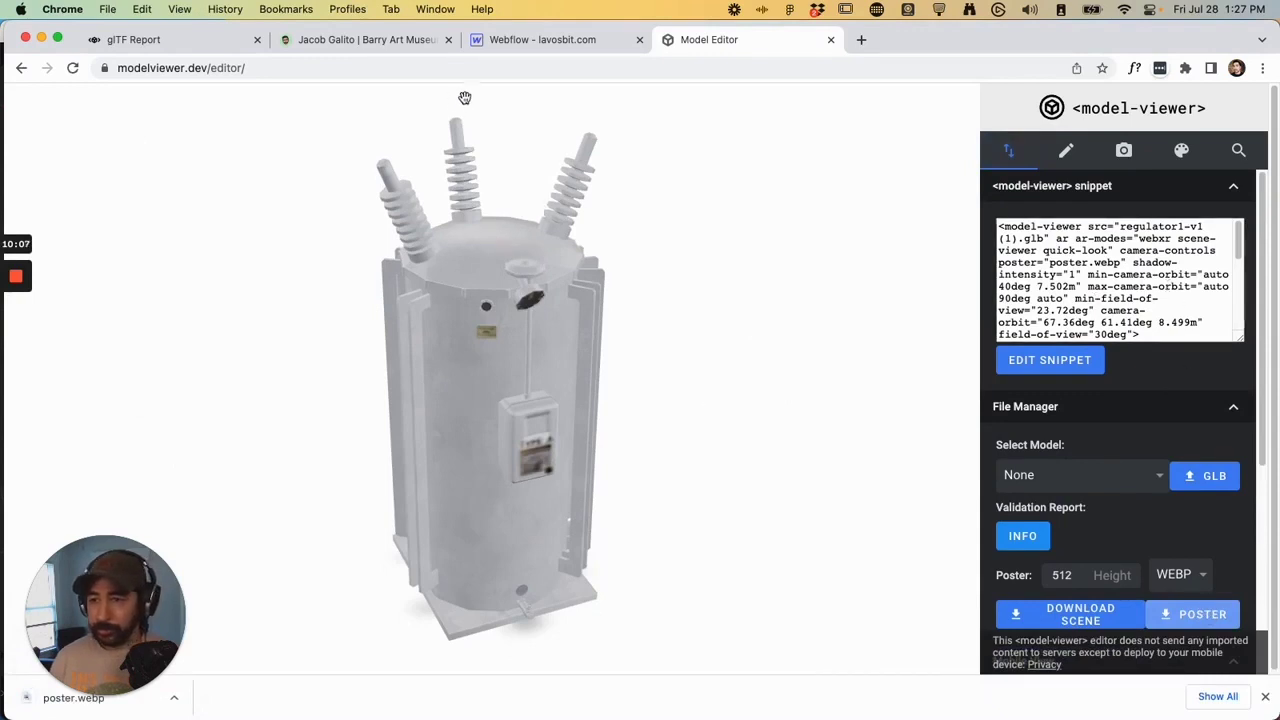
{"action": "left_click", "coordinate": [528, 41]}
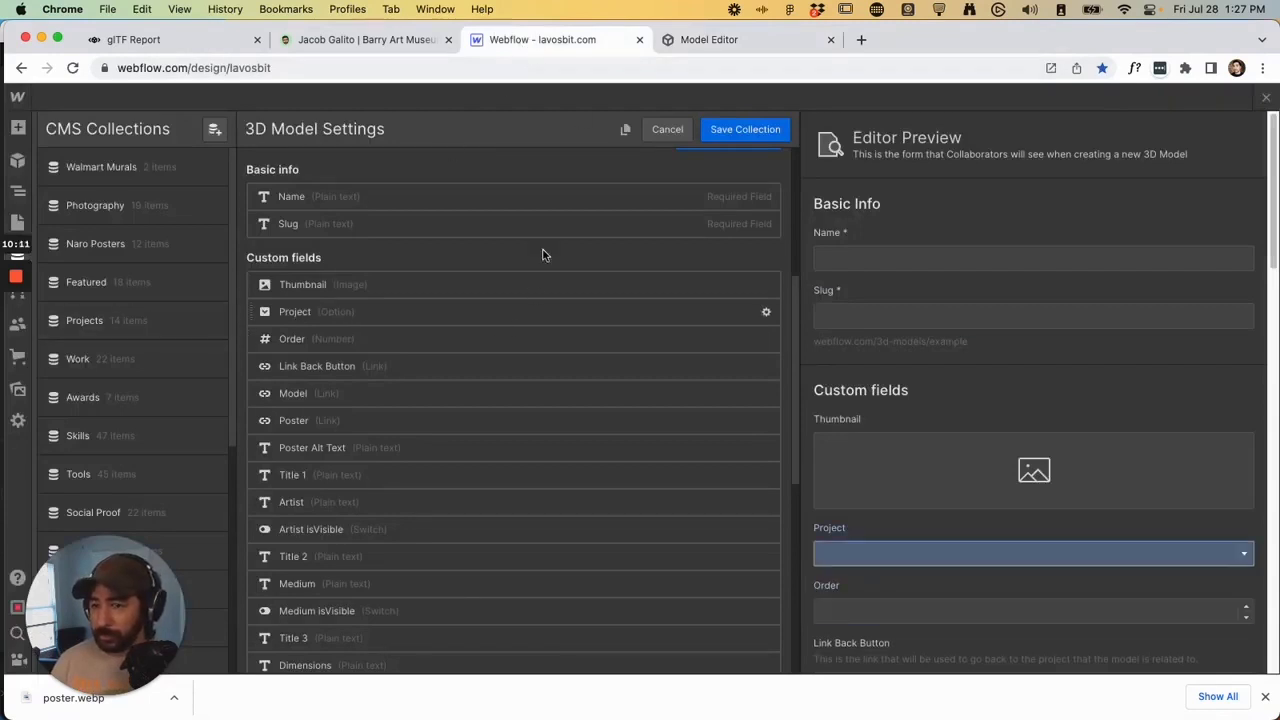
Create a new 3D Model item named 'Regulator 2'.
{"action": "left_click", "coordinate": [728, 130]}
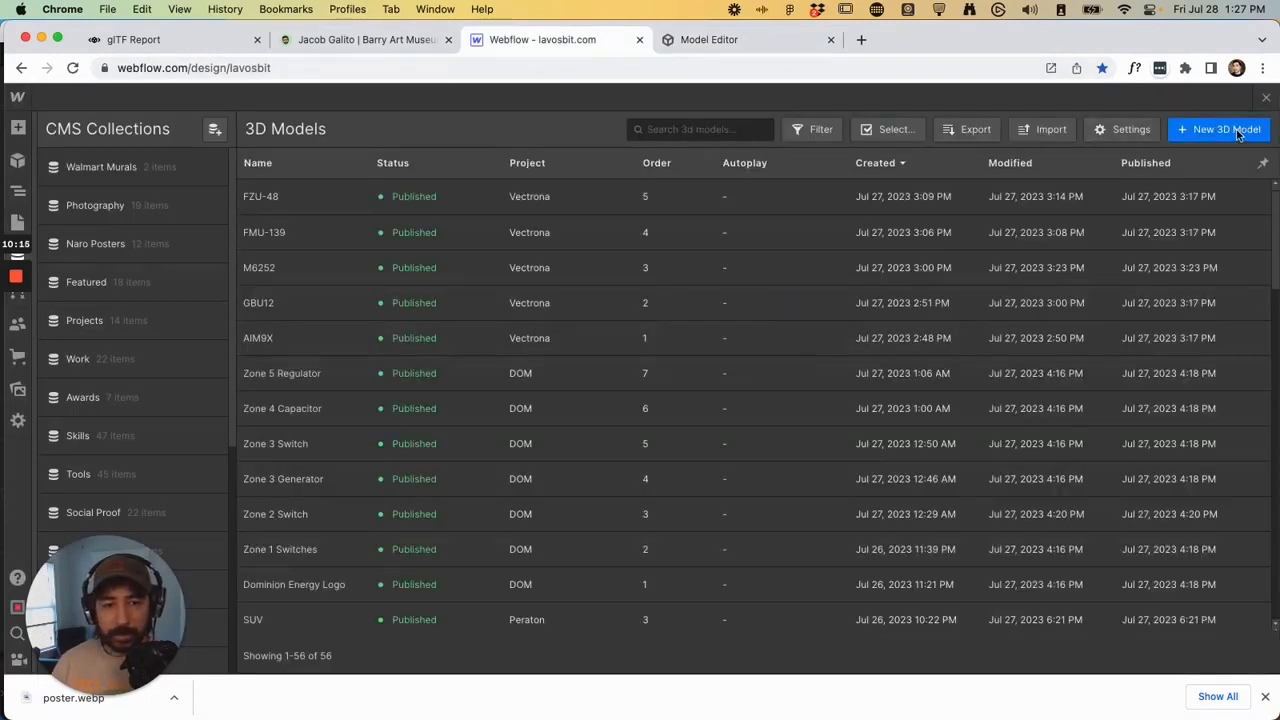
{"action": "left_click", "coordinate": [1220, 129]}
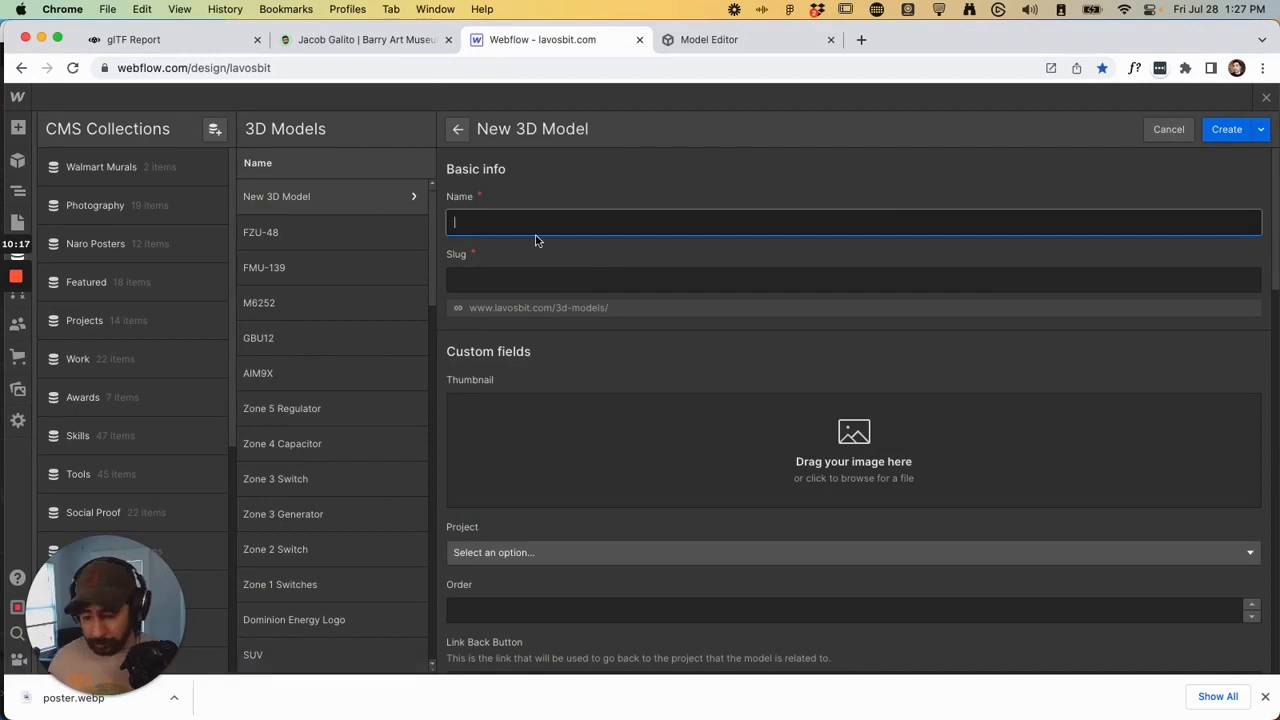
{"action": "type", "text": "Regulator 2"}
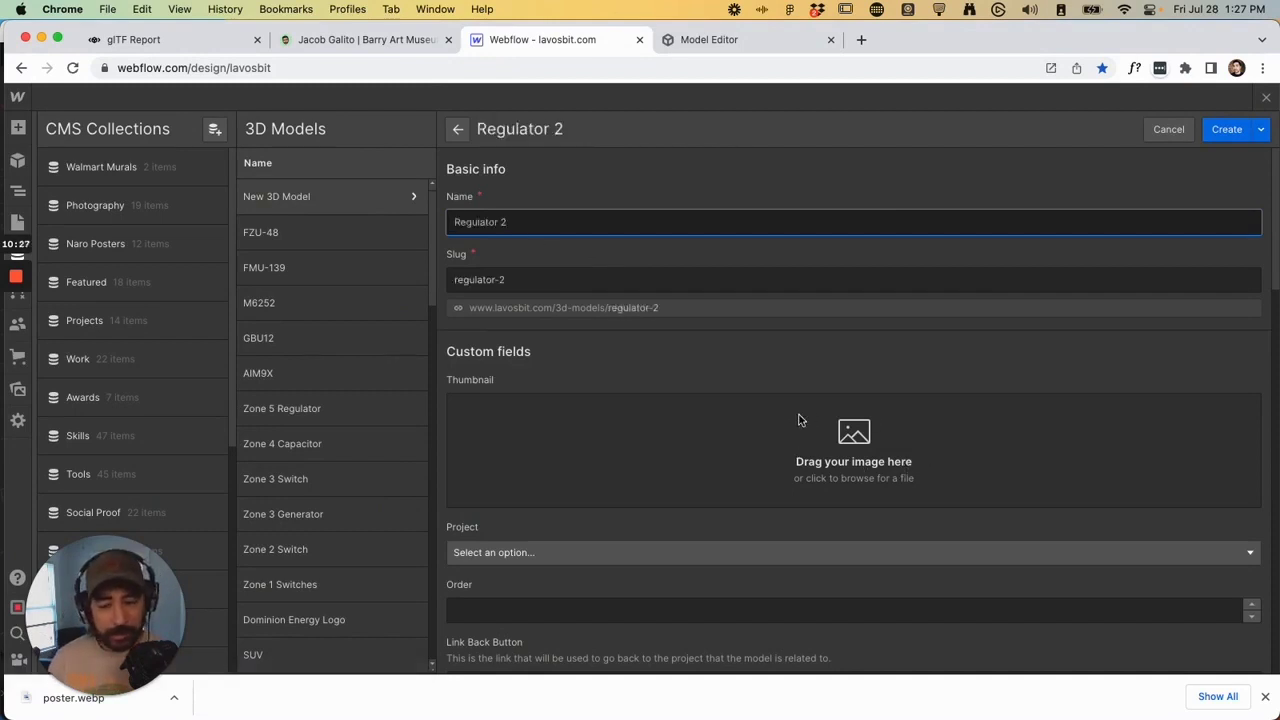
Check the live models grid, then bring up Figma's thumbnails page and select the FZU-48 frame.
{"action": "left_click", "coordinate": [357, 41]}
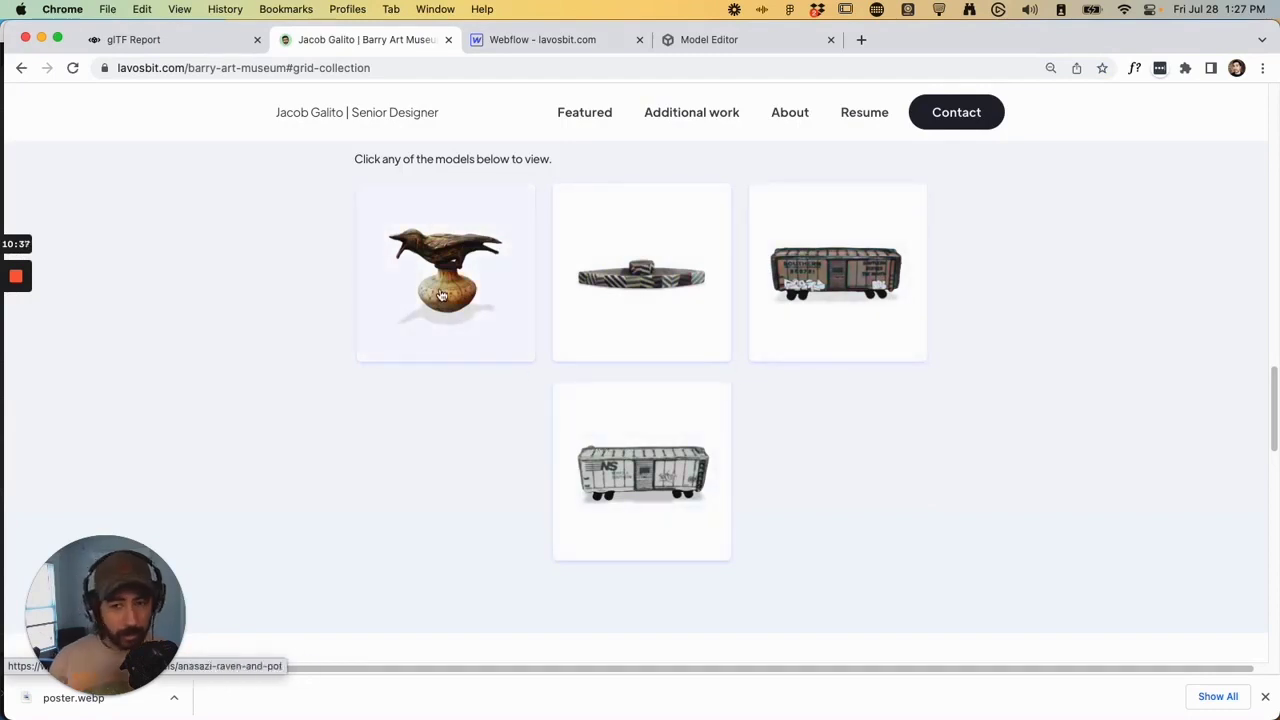
{"action": "mouse_move", "coordinate": [569, 700]}
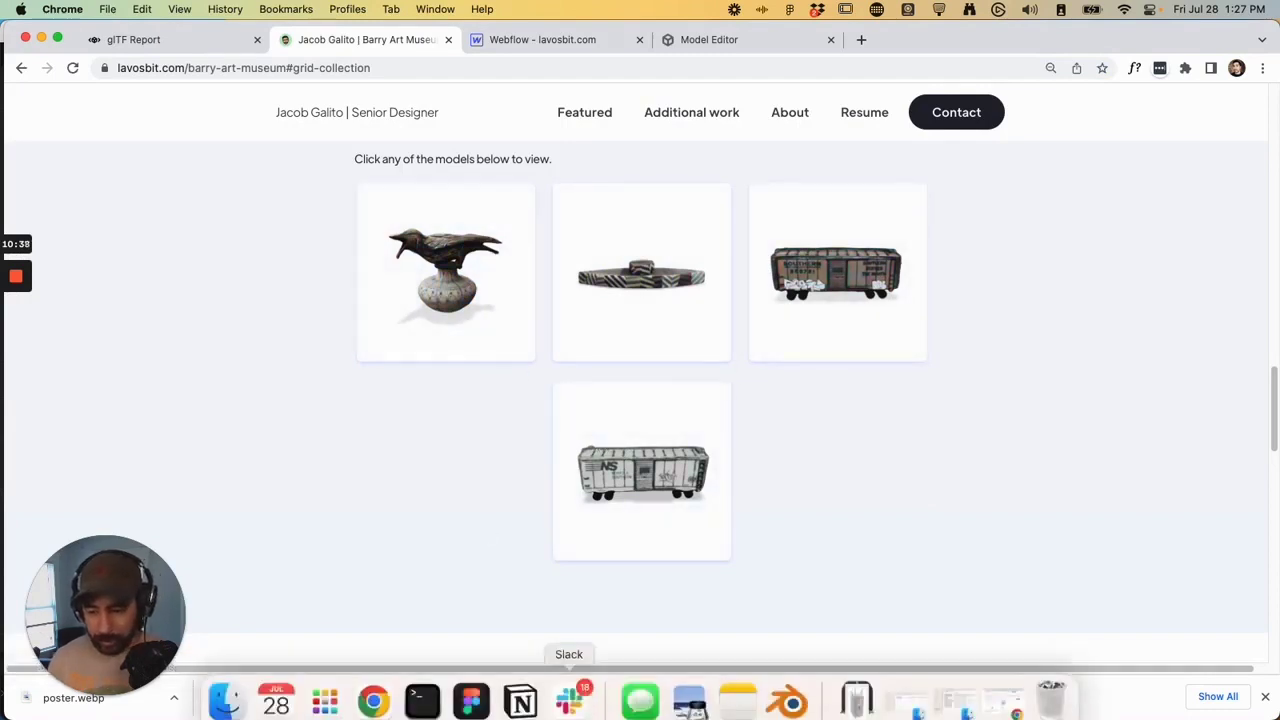
{"action": "left_click", "coordinate": [473, 690]}
{"action": "left_click", "coordinate": [705, 262]}
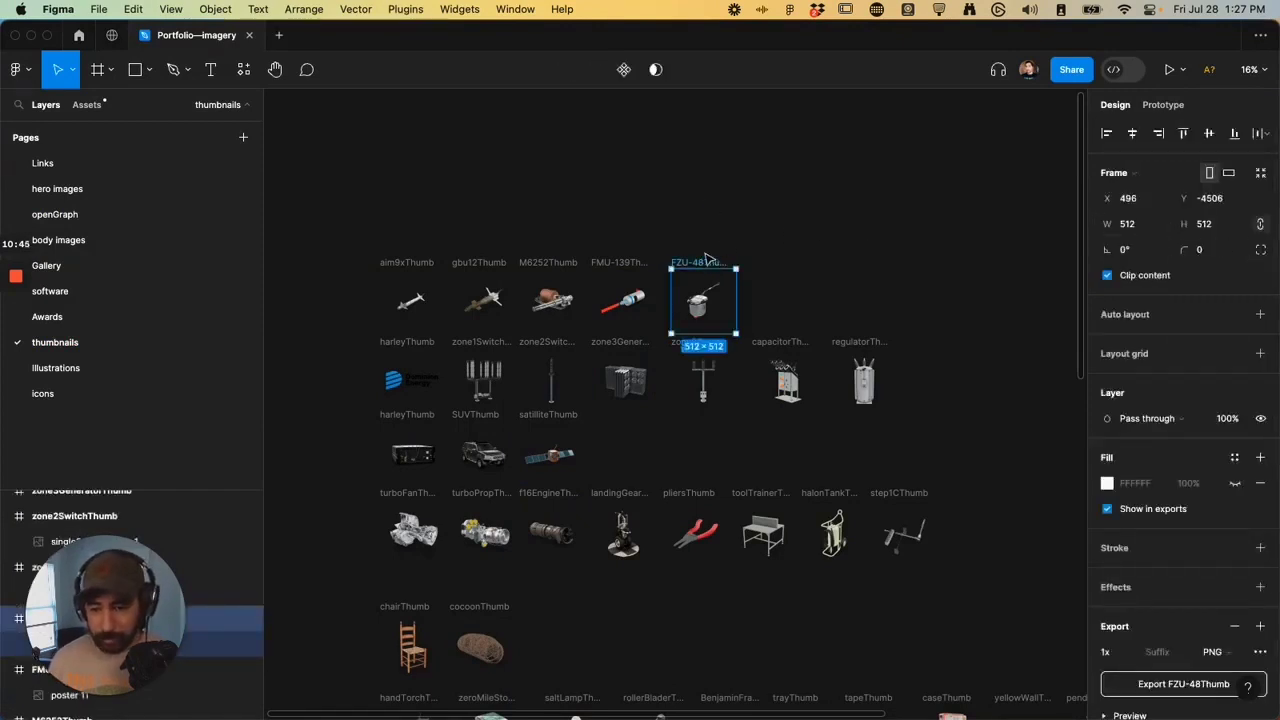
Compare the RegulatorThumb and FZU-48Thumb frames' white background fills, ending with RegulatorThumb selected.
{"action": "scroll", "coordinate": [759, 233], "scroll_direction": "right", "scroll_amount": 2}
{"action": "scroll", "coordinate": [690, 265], "scroll_direction": "left", "scroll_amount": 5}
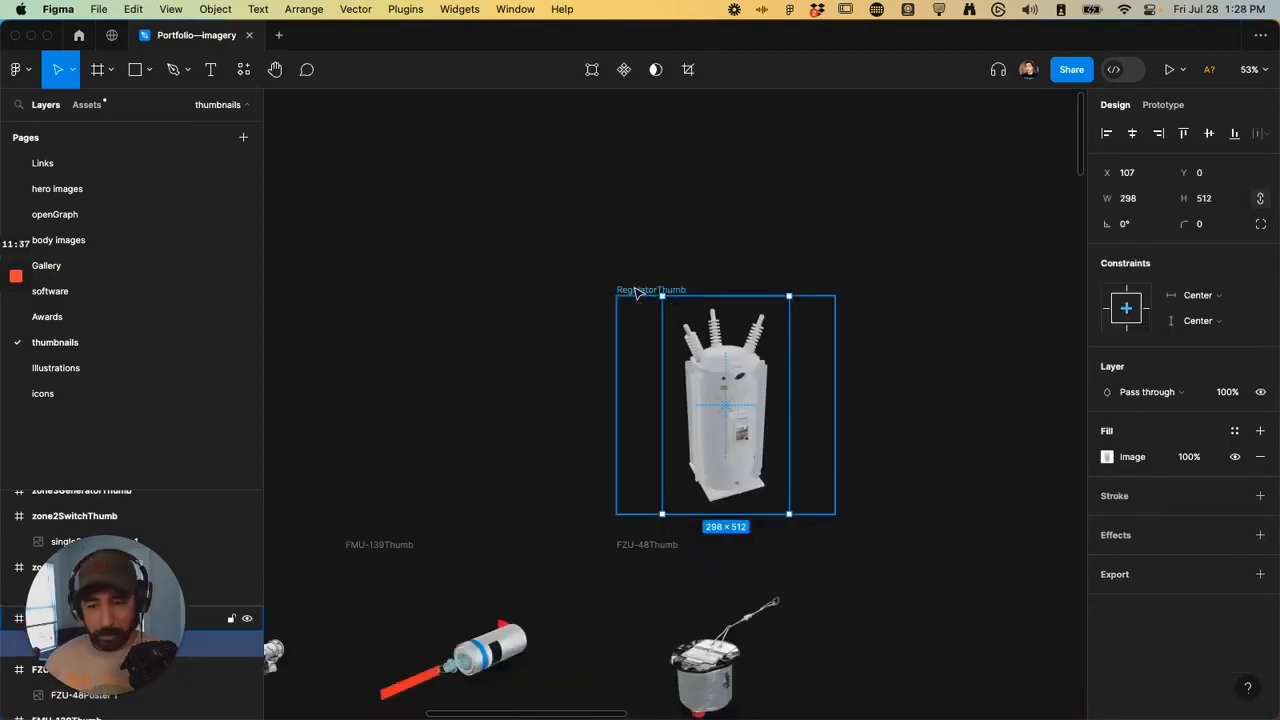
{"action": "left_click", "coordinate": [645, 290]}
{"action": "left_click", "coordinate": [1235, 484]}
{"action": "left_click", "coordinate": [750, 383]}
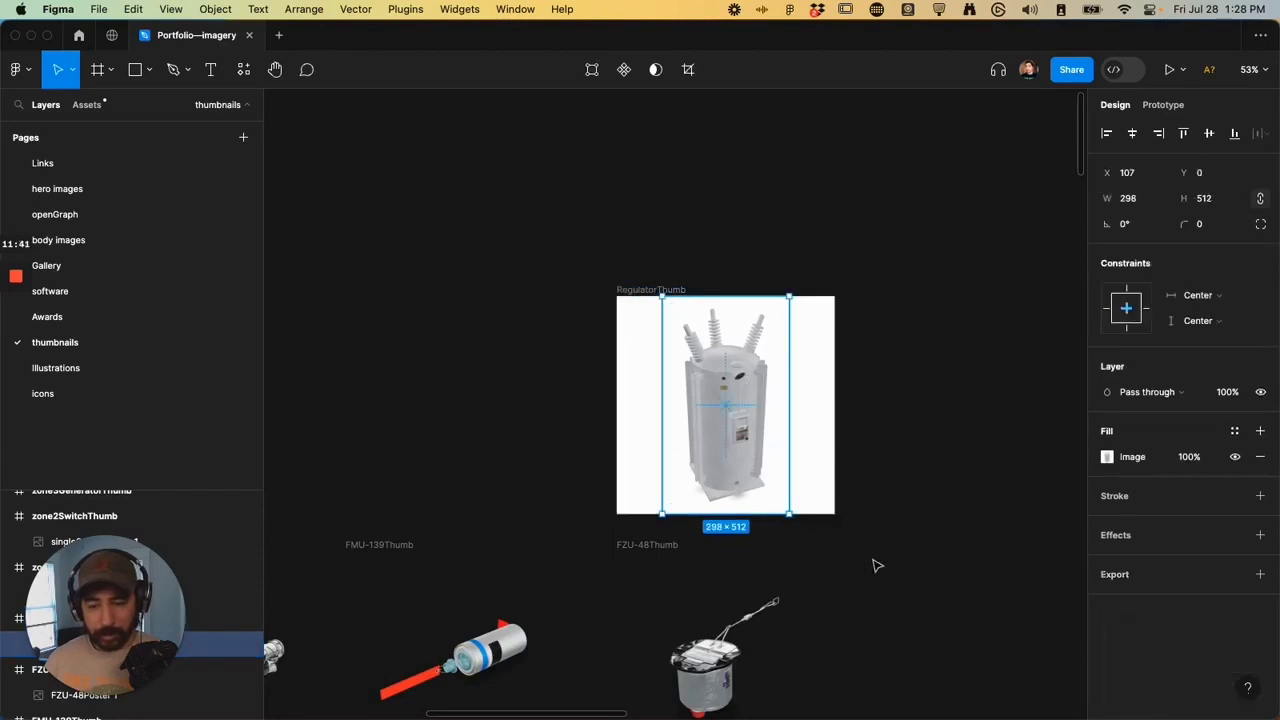
{"action": "scroll", "coordinate": [885, 550], "scroll_direction": "down", "scroll_amount": 2}
{"action": "left_click", "coordinate": [702, 568]}
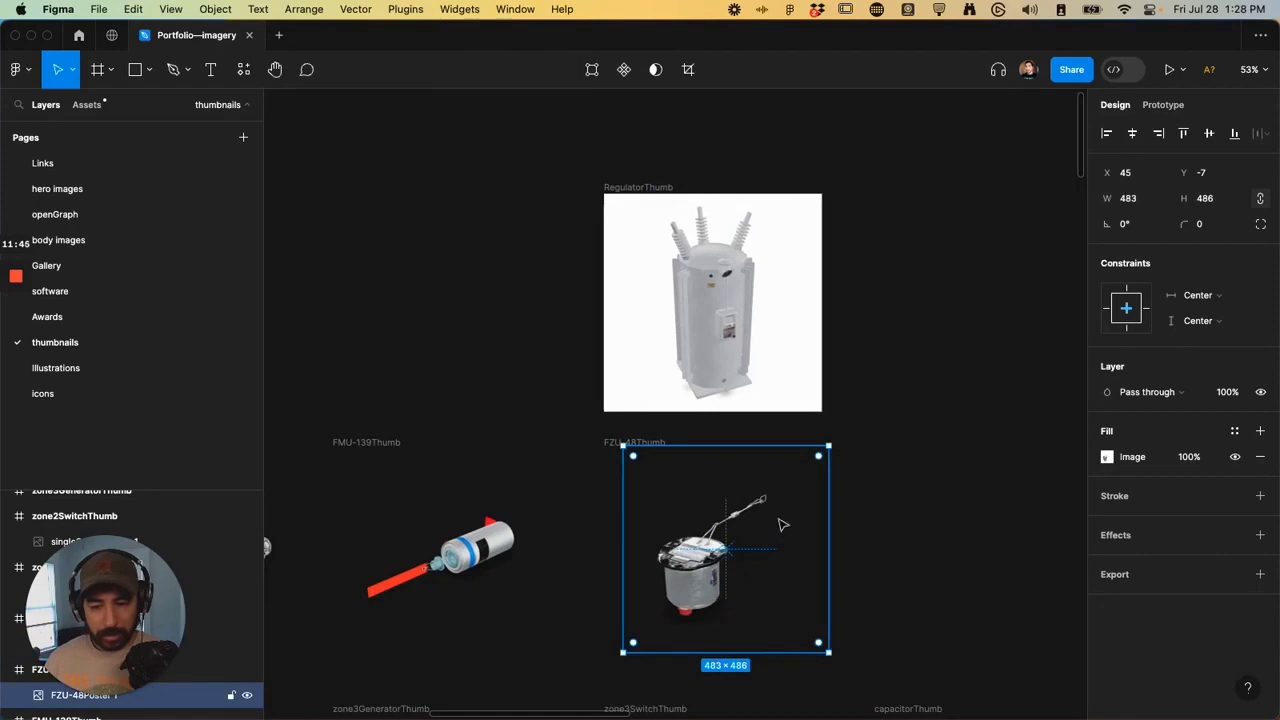
{"action": "left_click", "coordinate": [612, 443]}
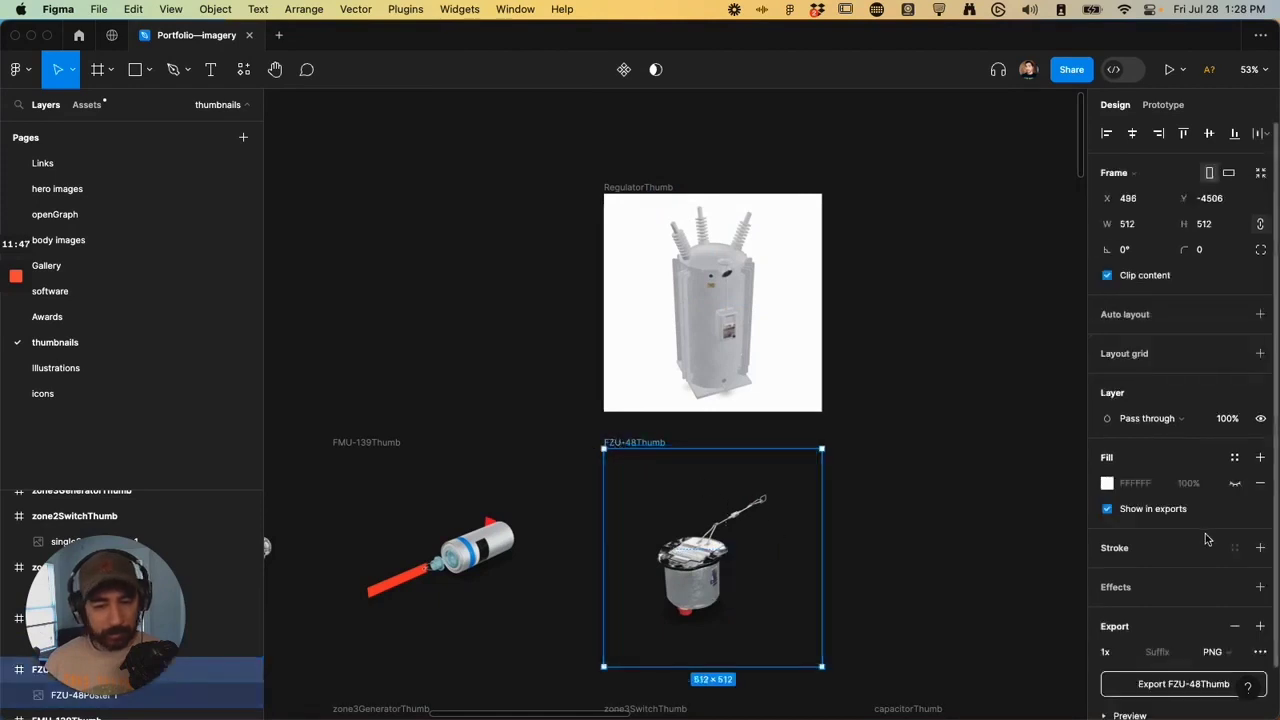
{"action": "left_click", "coordinate": [1235, 484]}
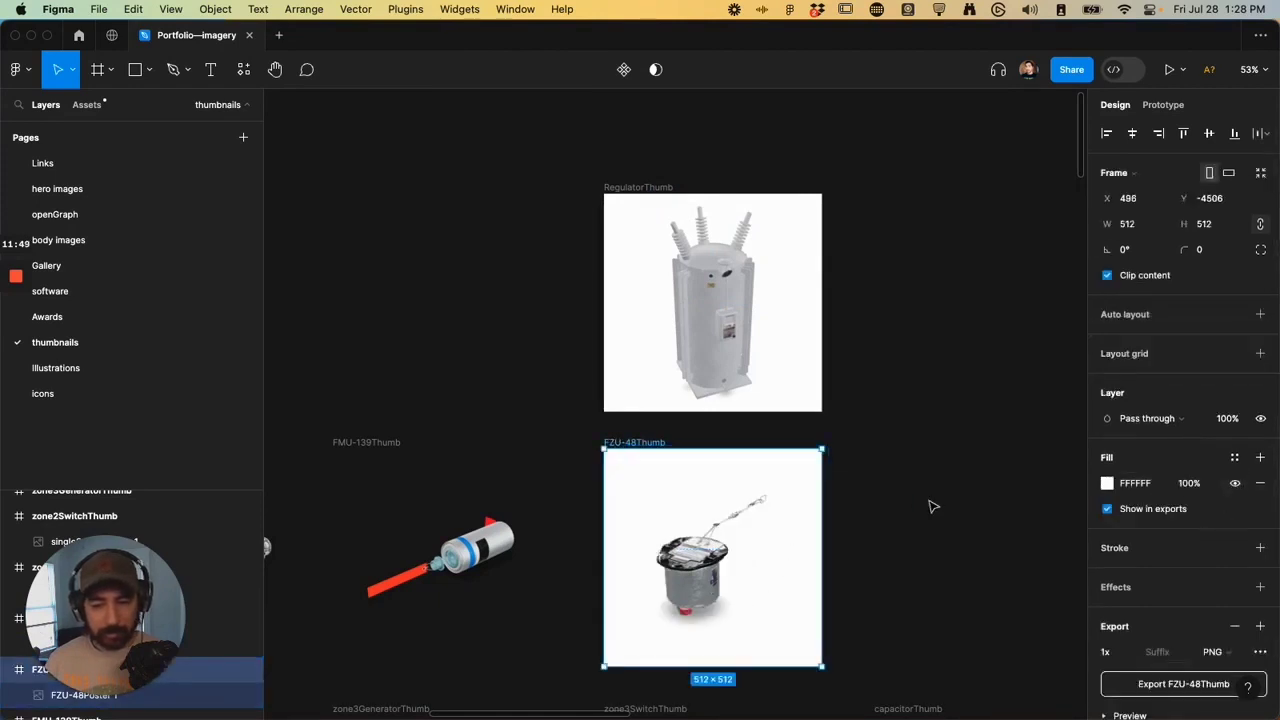
{"action": "left_click", "coordinate": [1235, 484]}
{"action": "left_click", "coordinate": [662, 232]}
Export RegulatorThumb as regulatorthumb2.webp with the WebP Exporter plugin and return to the browser.
{"action": "left_click", "coordinate": [243, 69]}
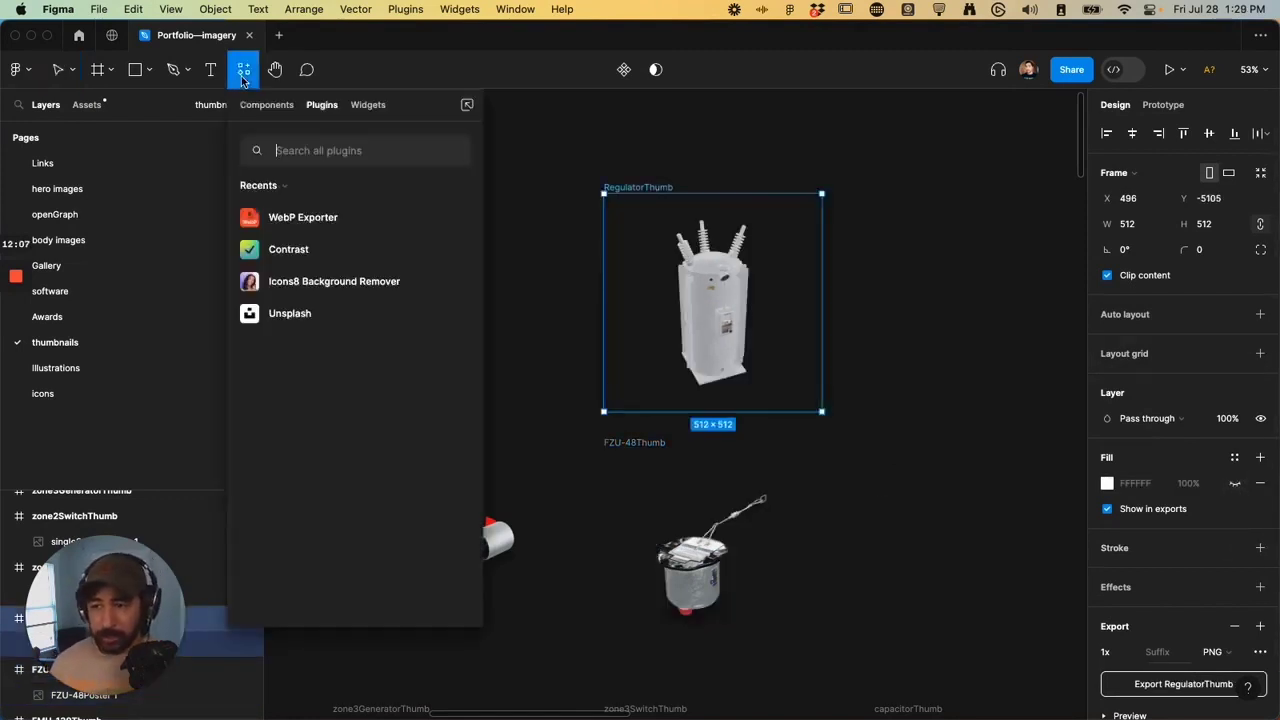
{"action": "mouse_move", "coordinate": [305, 222]}
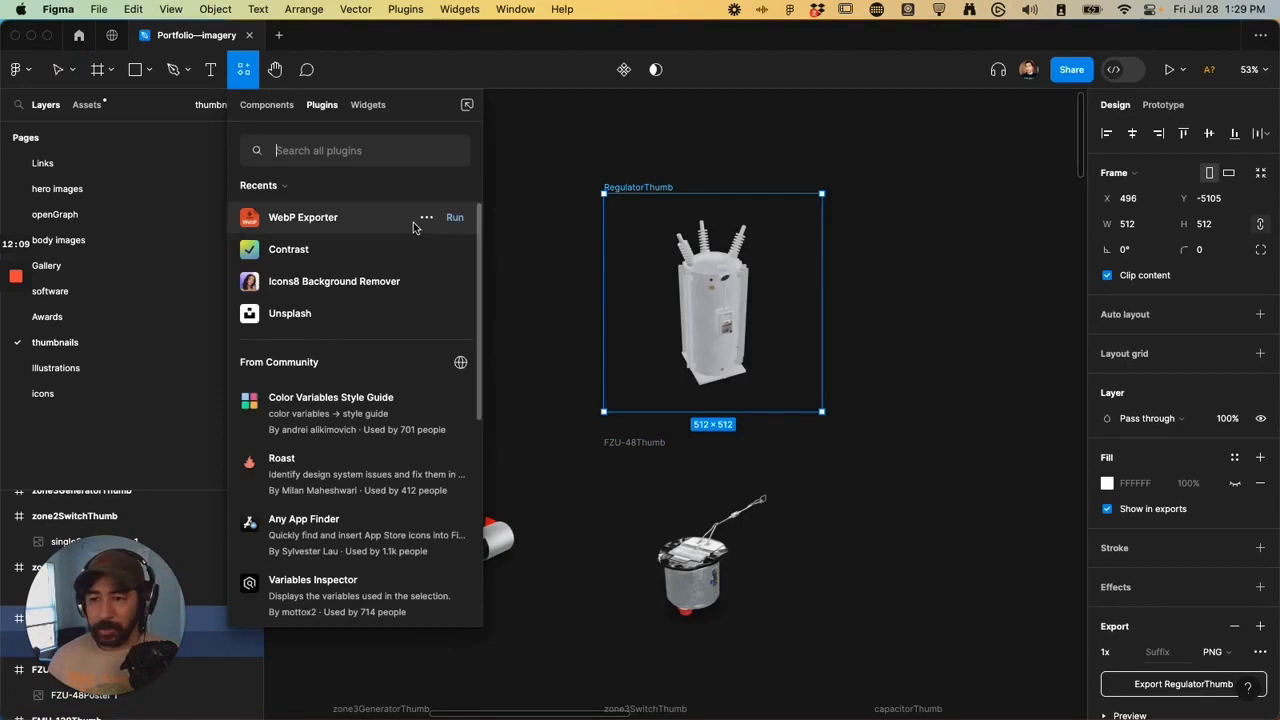
{"action": "left_click", "coordinate": [454, 218]}
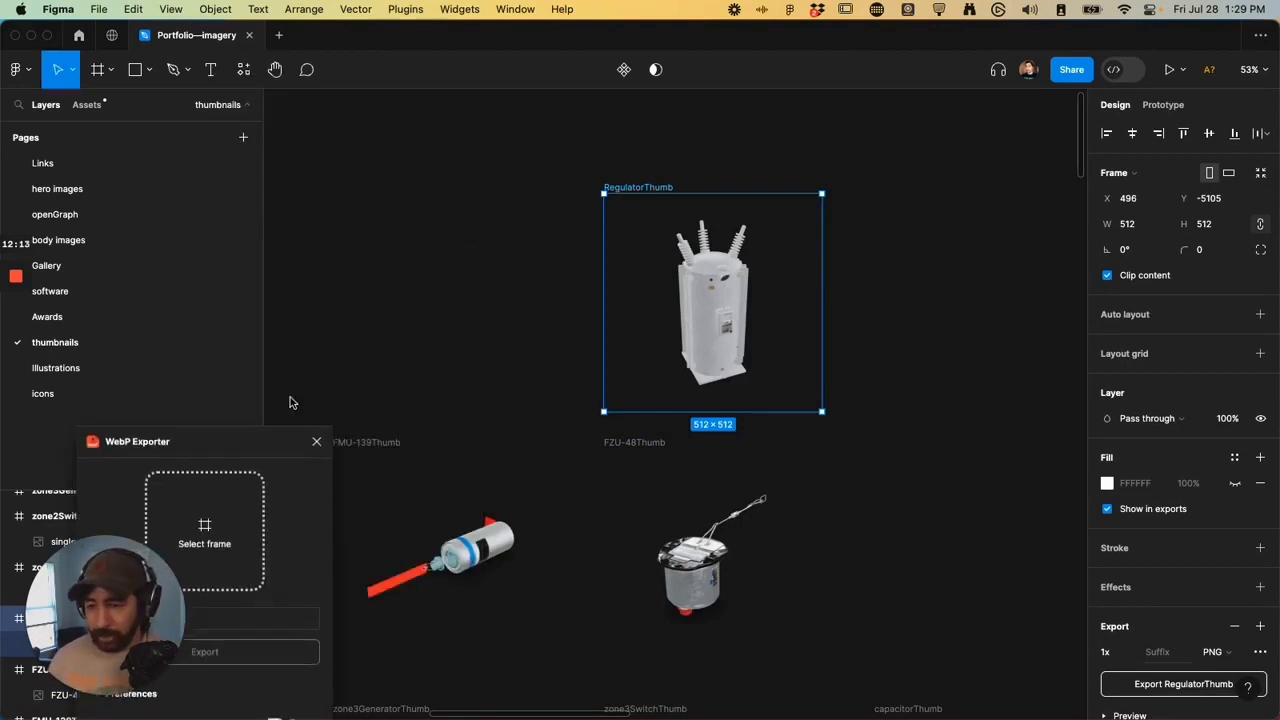
{"action": "left_click_drag", "start_coordinate": [243, 445], "coordinate": [398, 157]}
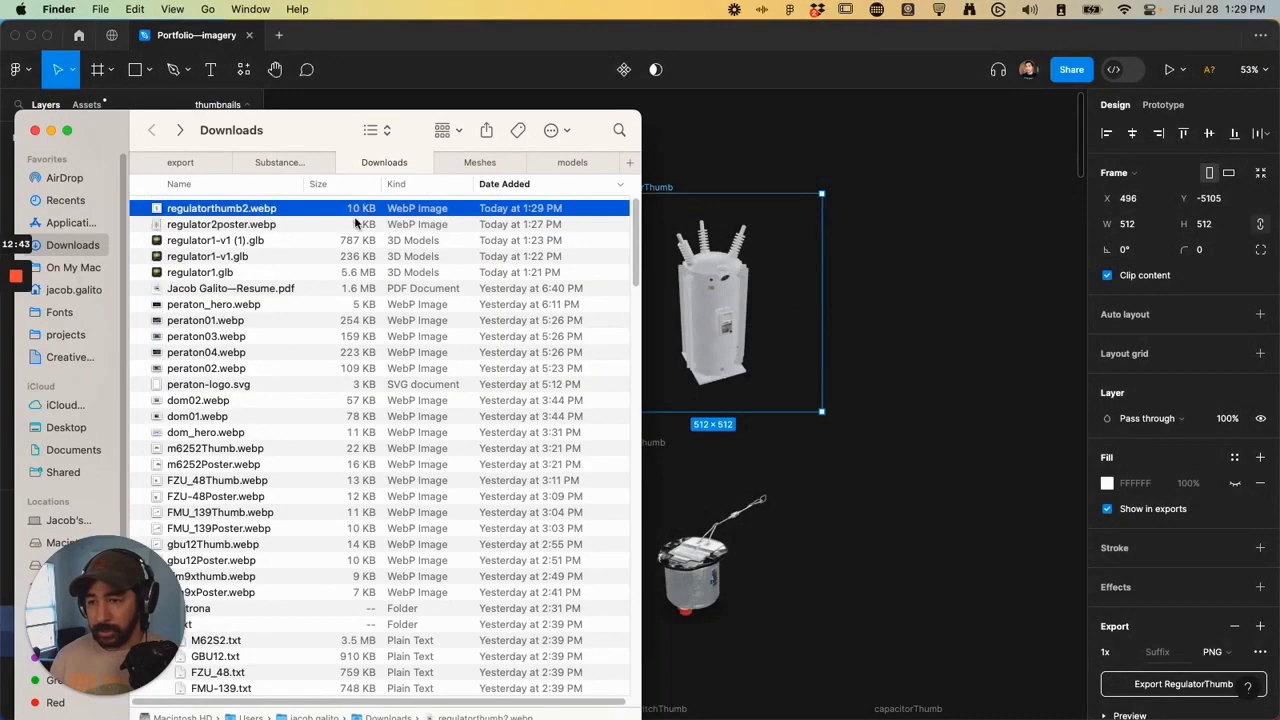
{"action": "left_click", "coordinate": [355, 224]}
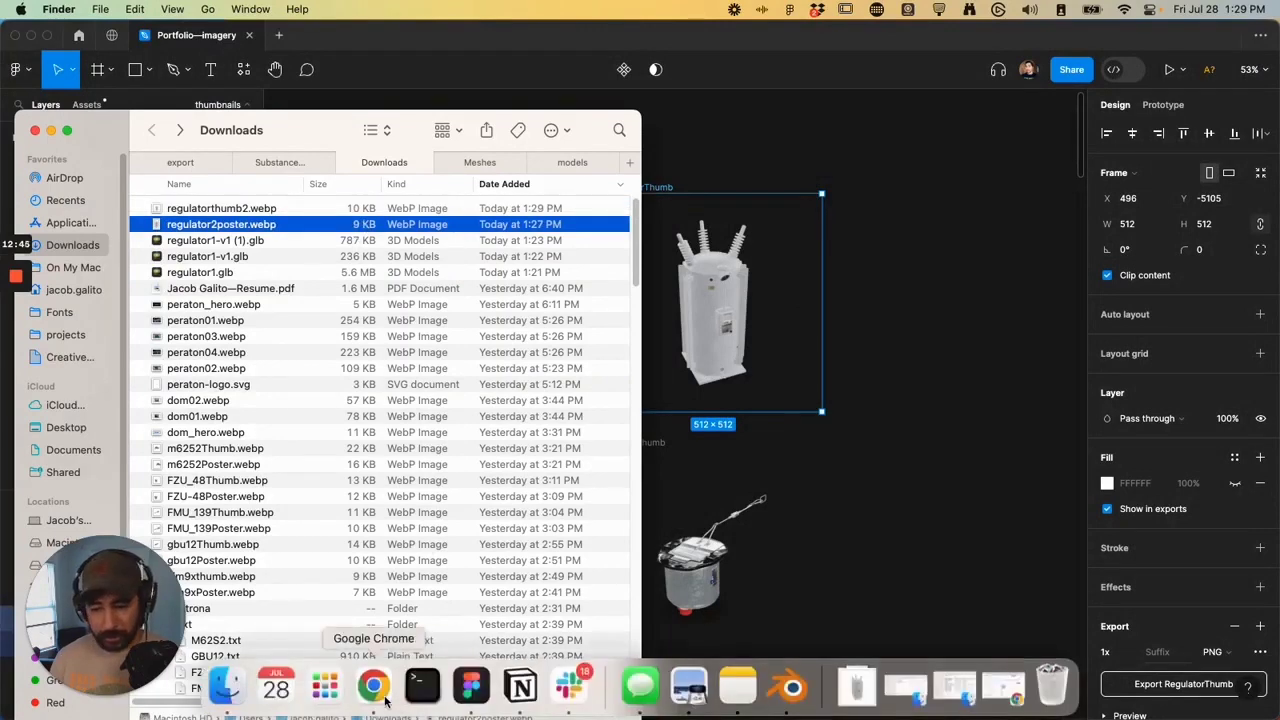
{"action": "left_click", "coordinate": [371, 686]}
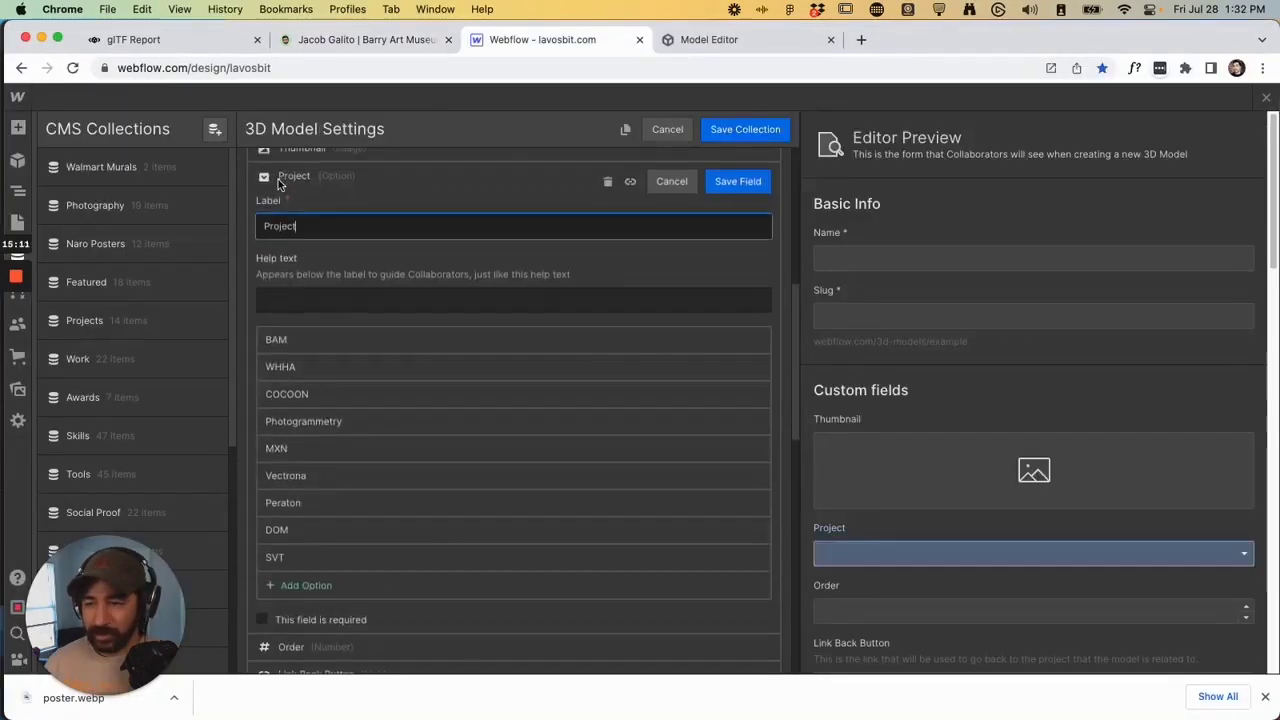
{"action": "scroll", "coordinate": [377, 291], "scroll_direction": "down", "scroll_amount": 1}
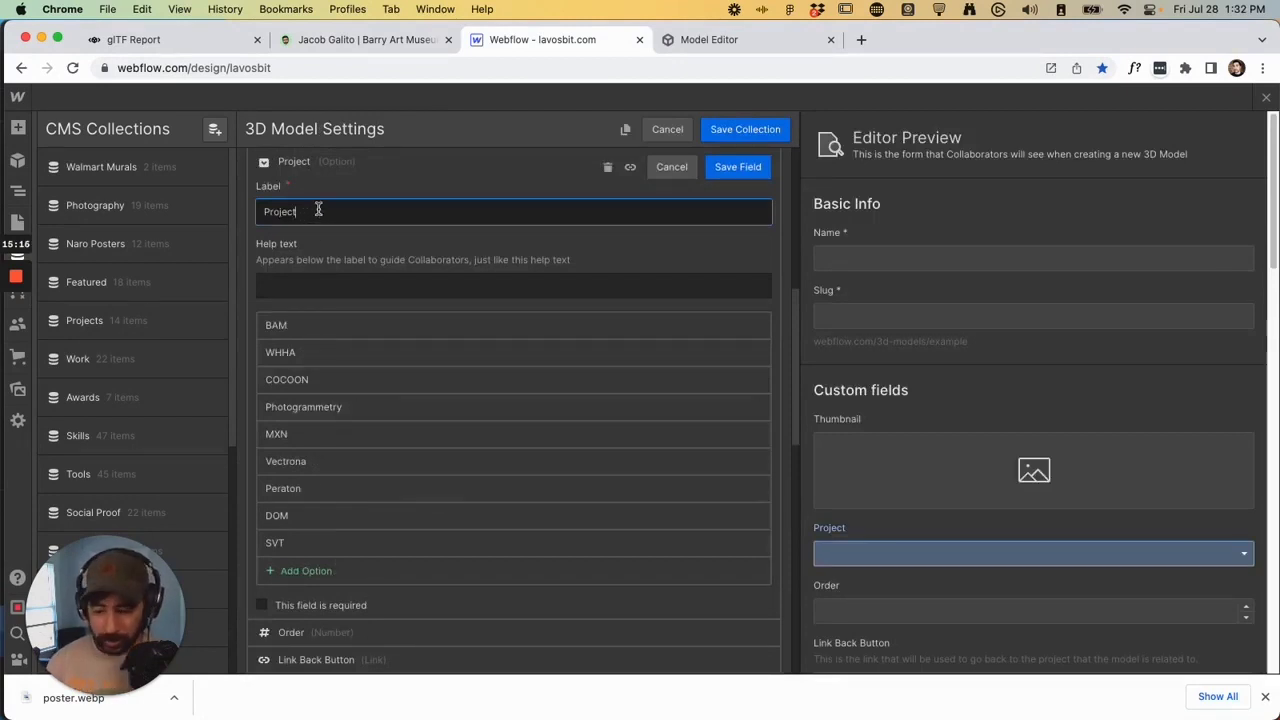
Rename the project option field's label to Project List 1.
{"action": "type", "text": "1"}
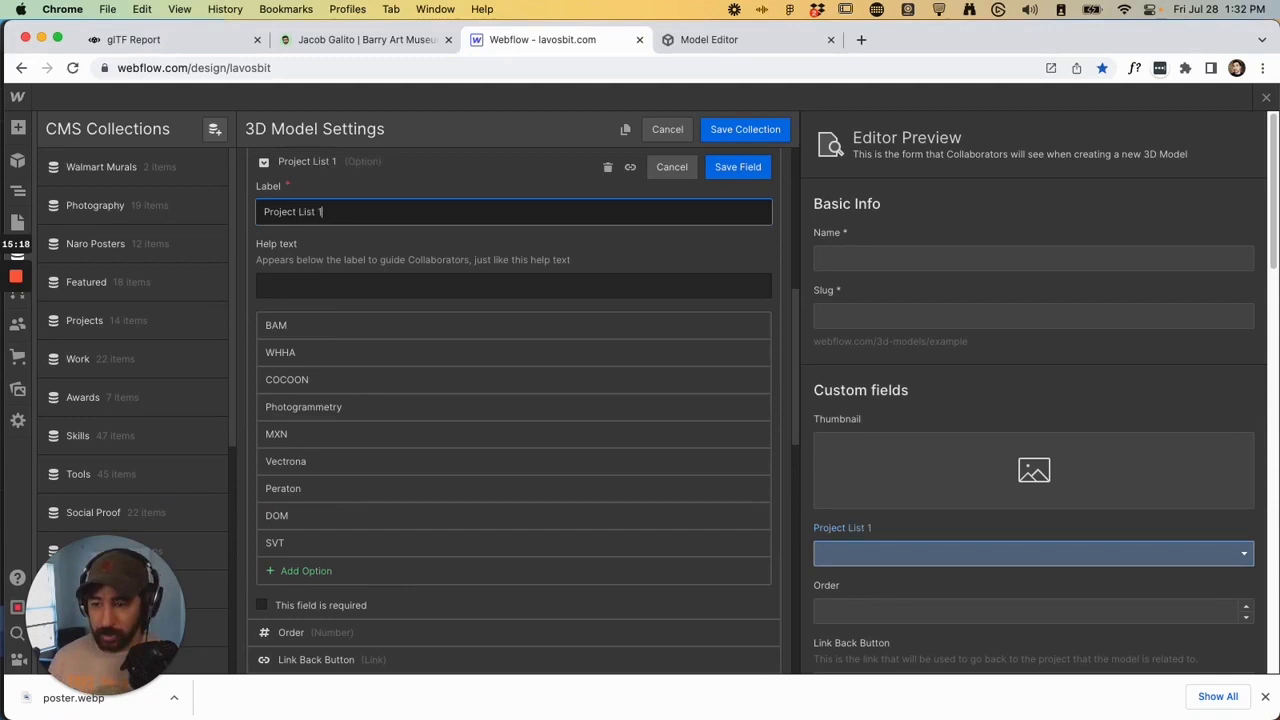
{"action": "key", "text": "Return"}
{"action": "scroll", "coordinate": [420, 360], "scroll_direction": "down", "scroll_amount": 5}
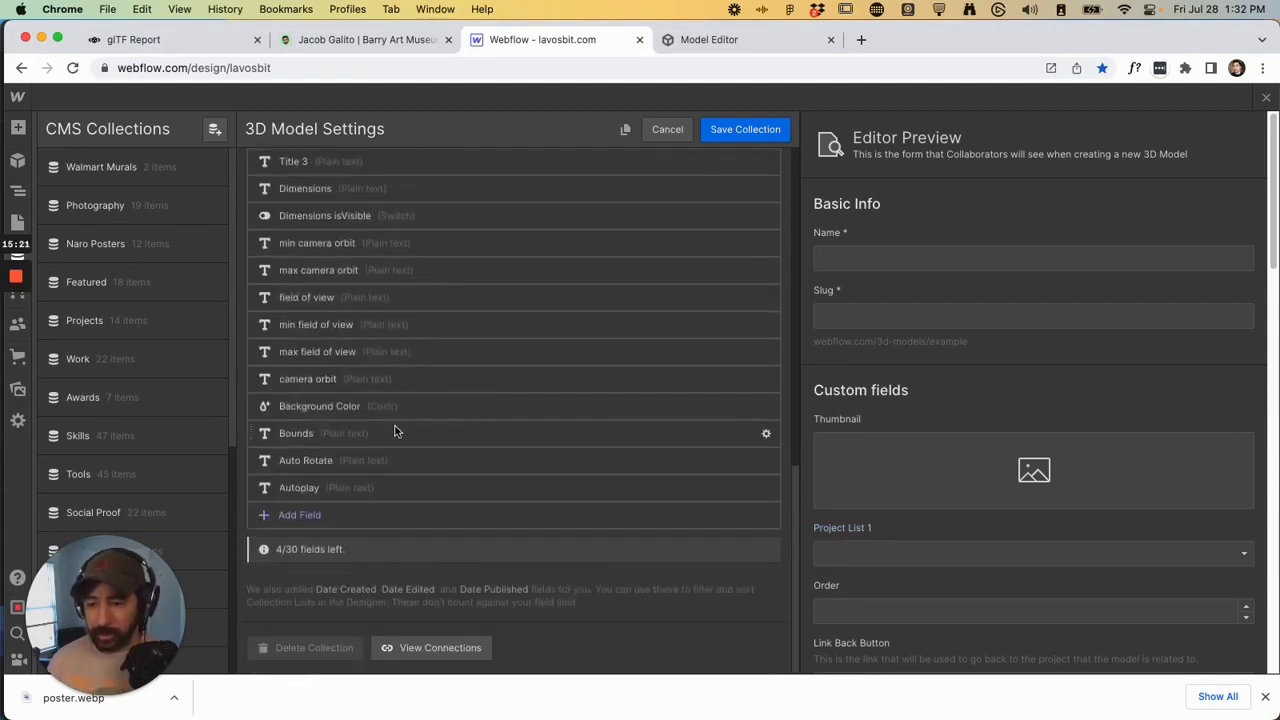
Add a Project List 2 option field with a Test option, placed below Project List 1.
{"action": "left_click", "coordinate": [306, 518]}
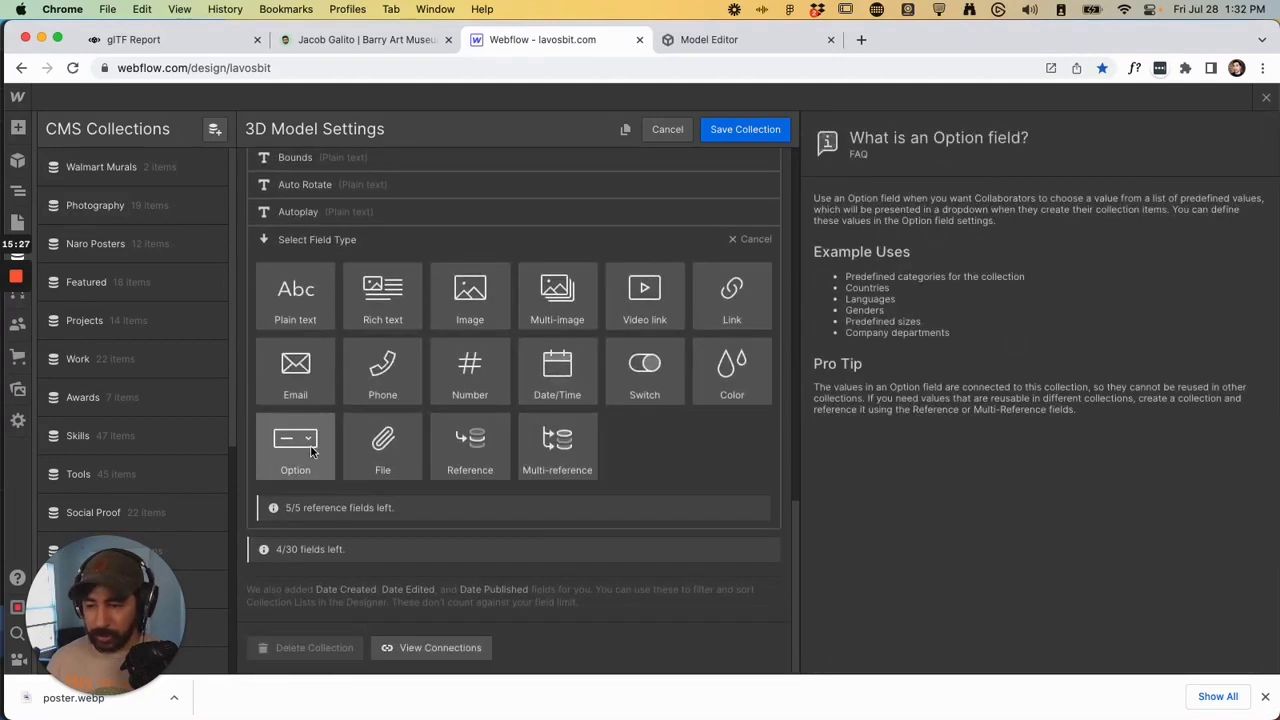
{"action": "left_click", "coordinate": [311, 452]}
{"action": "type", "text": "Pro"}
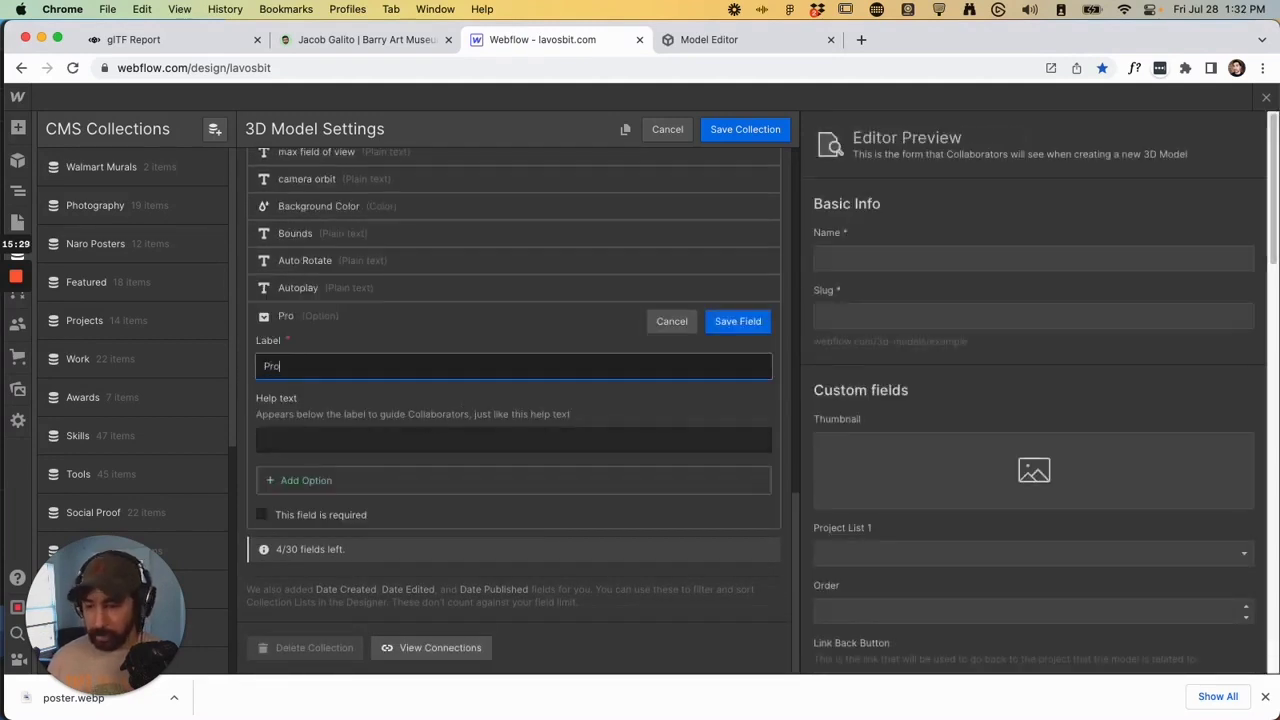
{"action": "type", "text": "ject"}
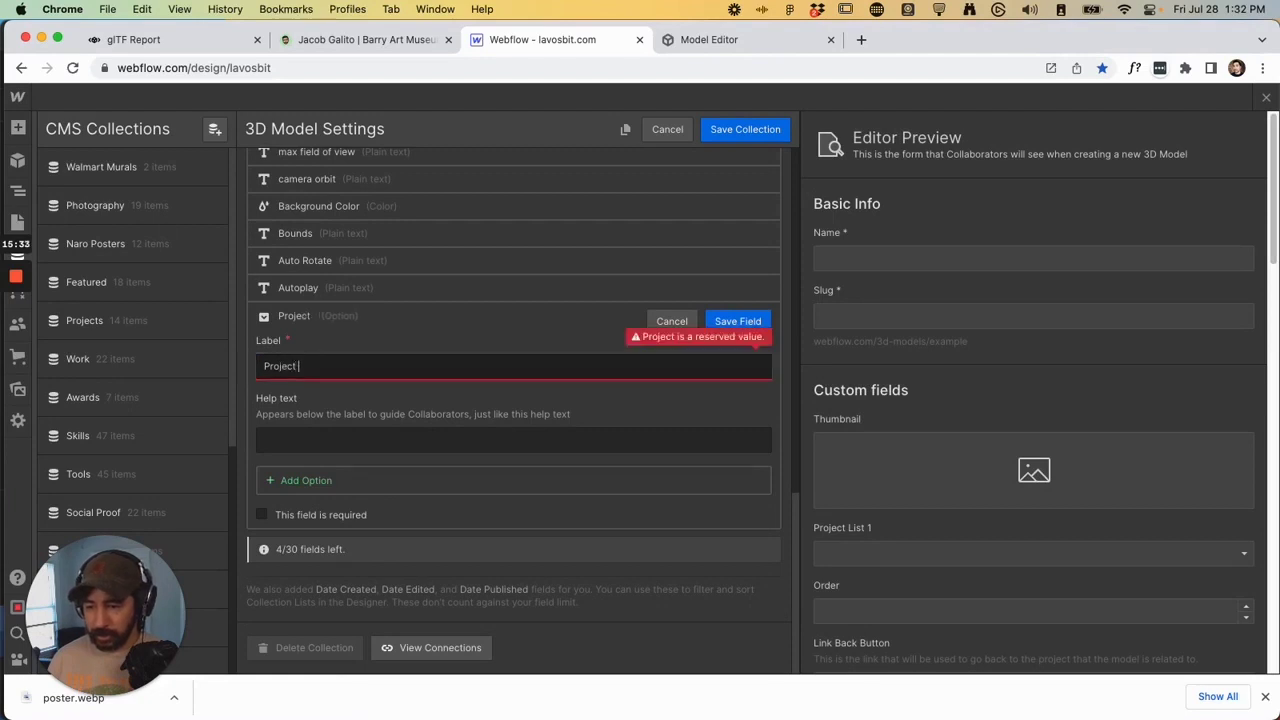
{"action": "type", "text": " List 2"}
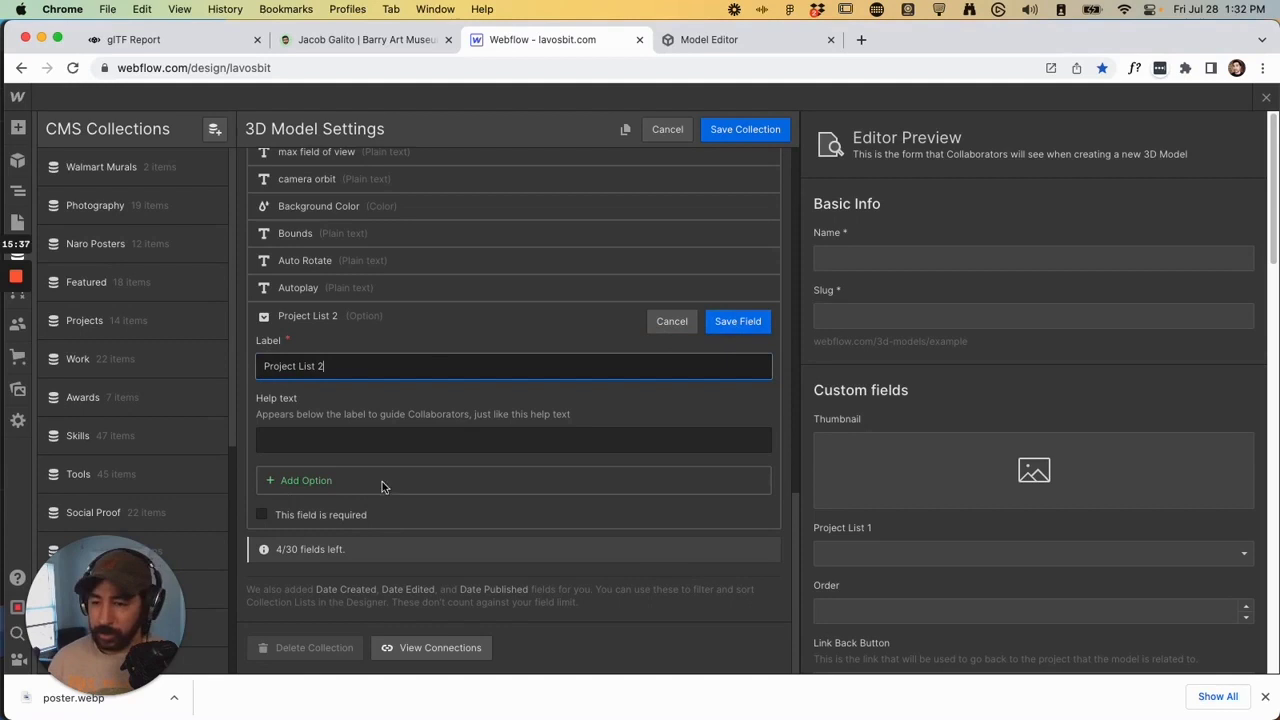
{"action": "left_click", "coordinate": [301, 481]}
{"action": "type", "text": "New"}
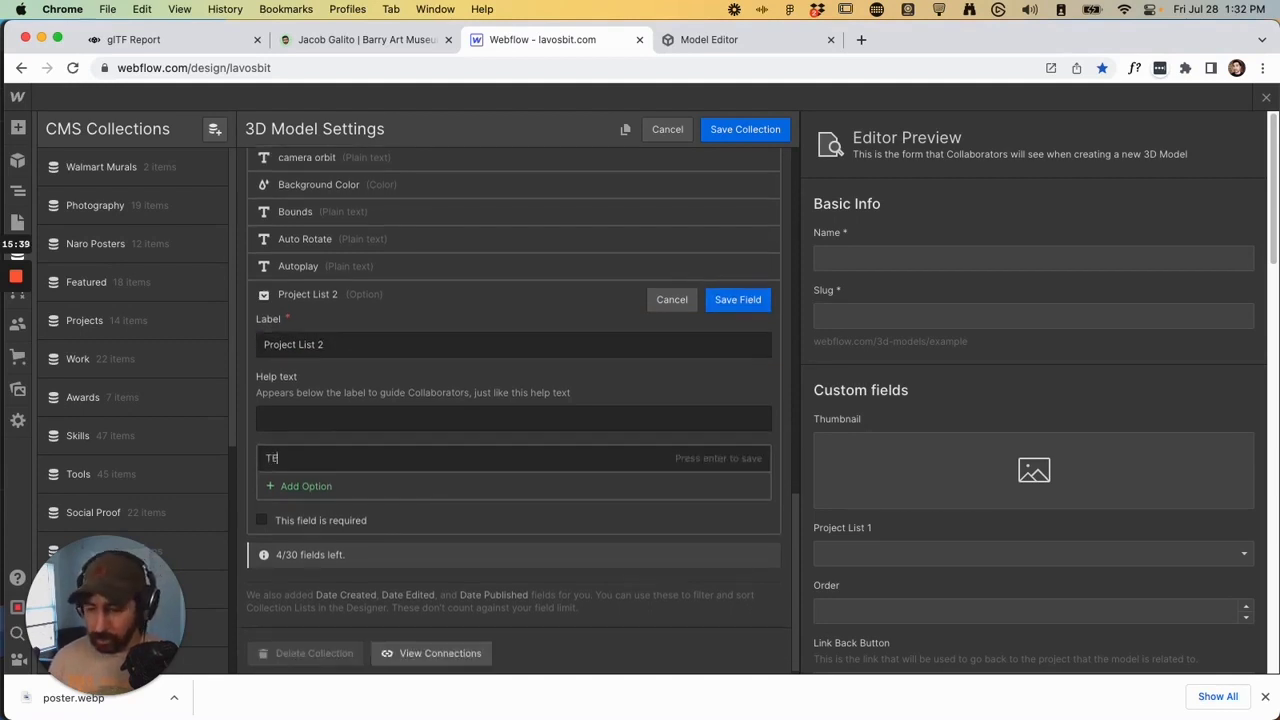
{"action": "key", "text": "Return"}
{"action": "left_click_drag", "start_coordinate": [252, 250], "coordinate": [450, 274]}
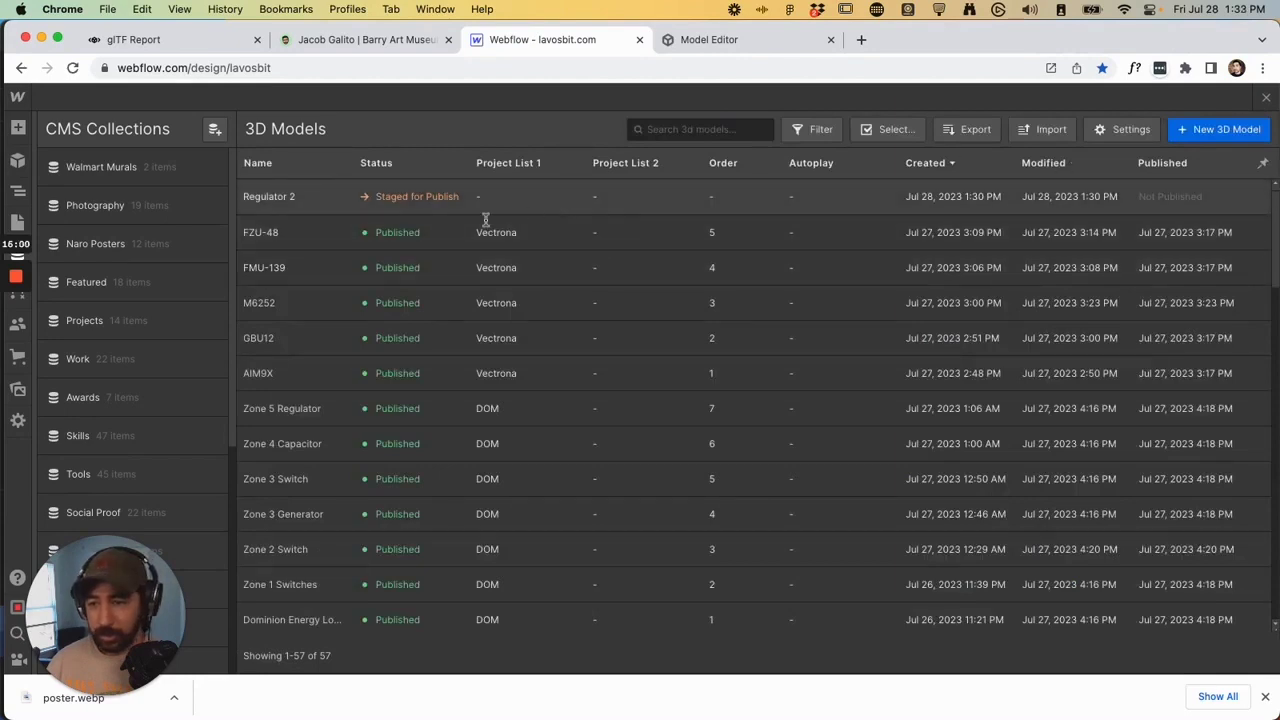
Set Regulator 2's Project List 2 to Test and Order to 1, then open the live raven model page.
{"action": "left_click", "coordinate": [485, 212]}
{"action": "scroll", "coordinate": [756, 502], "scroll_direction": "down", "scroll_amount": 4}
{"action": "left_click", "coordinate": [653, 253]}
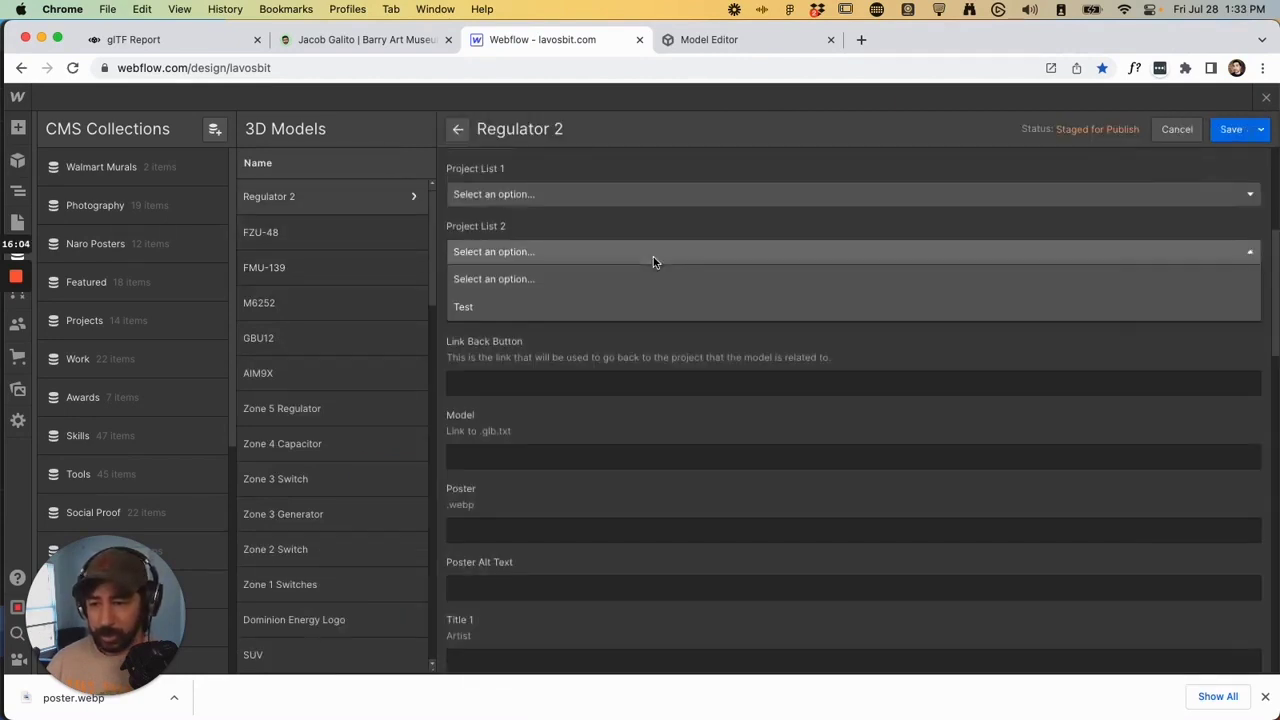
{"action": "left_click", "coordinate": [634, 304]}
{"action": "left_click", "coordinate": [570, 311]}
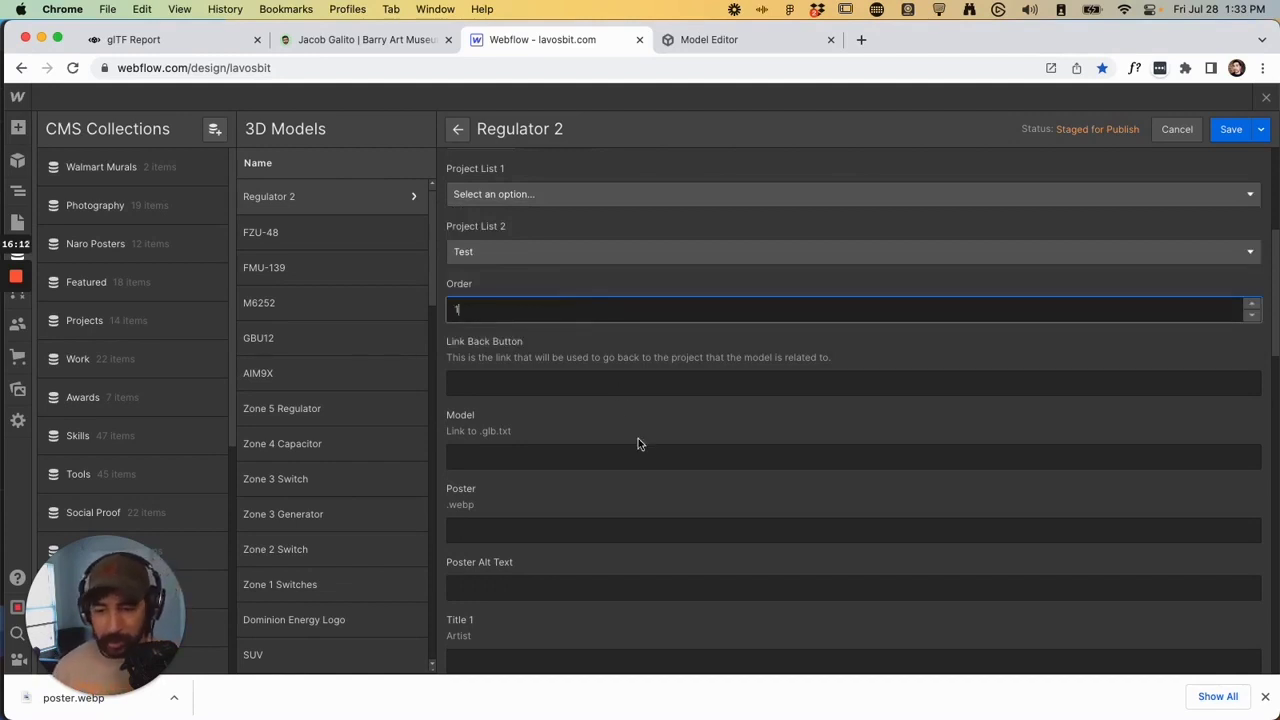
{"action": "left_click", "coordinate": [628, 386]}
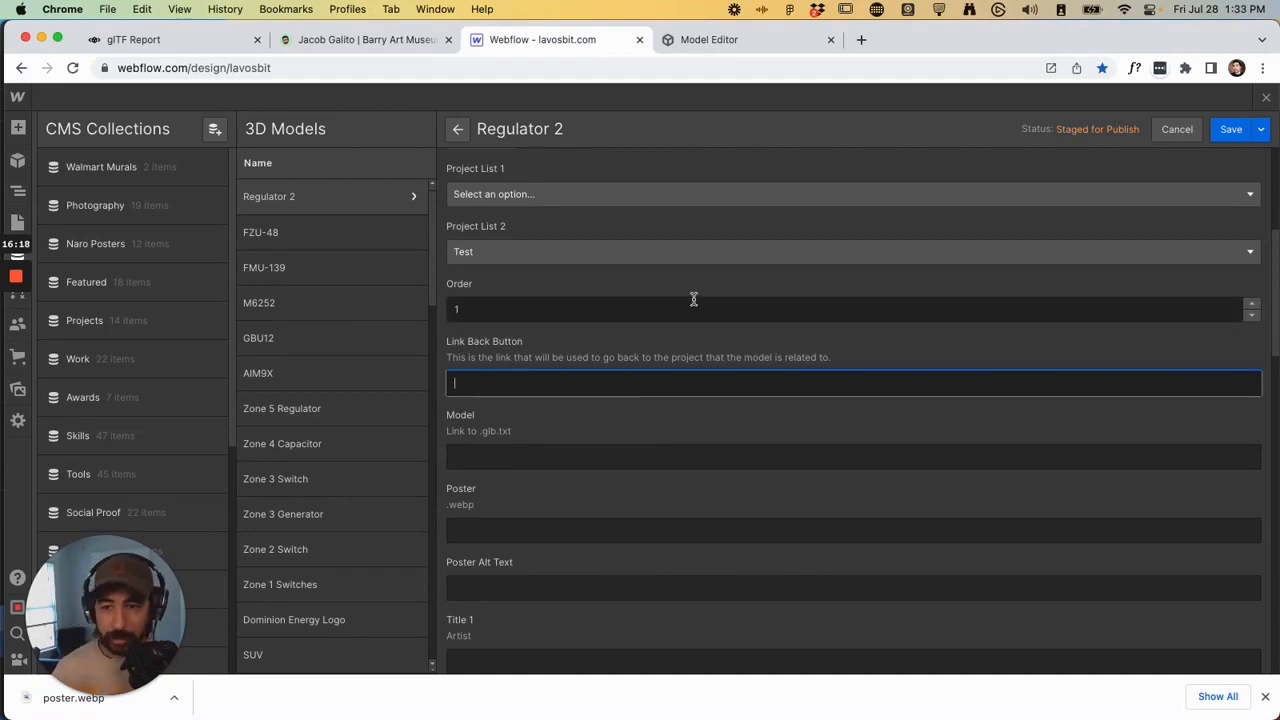
{"action": "left_click", "coordinate": [320, 40]}
{"action": "left_click", "coordinate": [465, 302]}
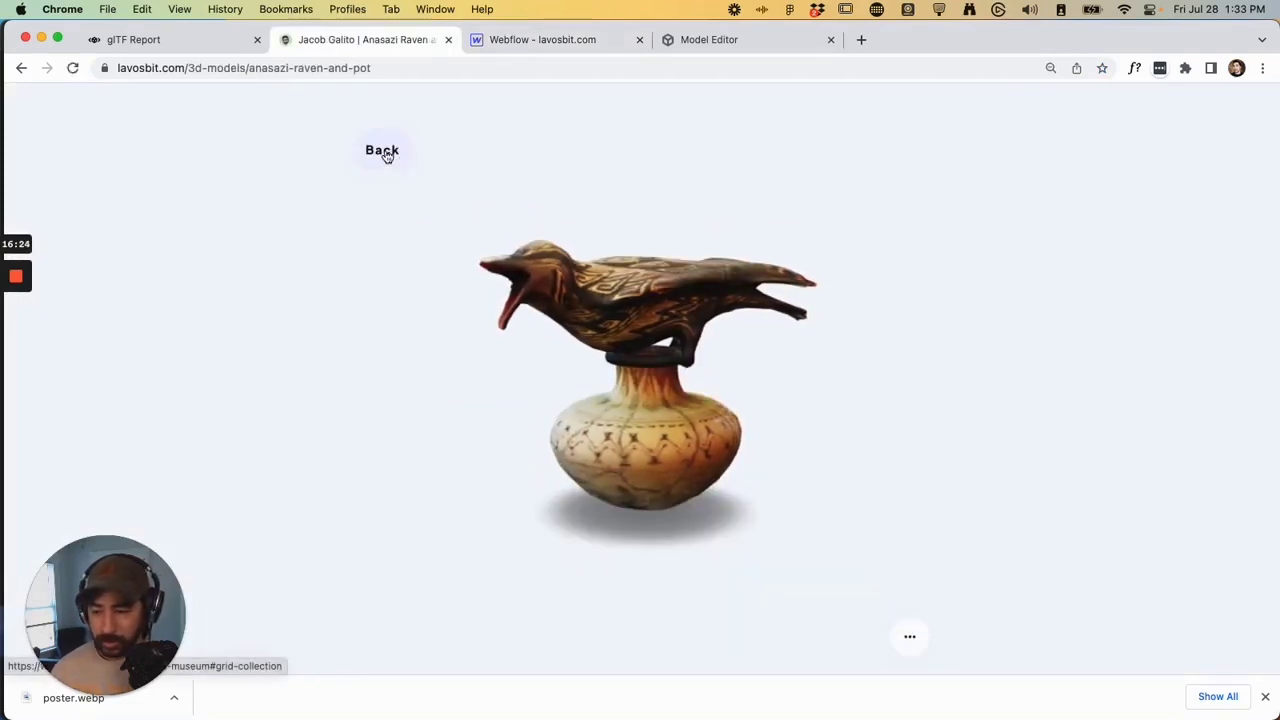
View the Anasazi raven and pot model page, then return to the Barry Art Museum page.
{"action": "left_click_drag", "start_coordinate": [140, 531], "coordinate": [1221, 589]}
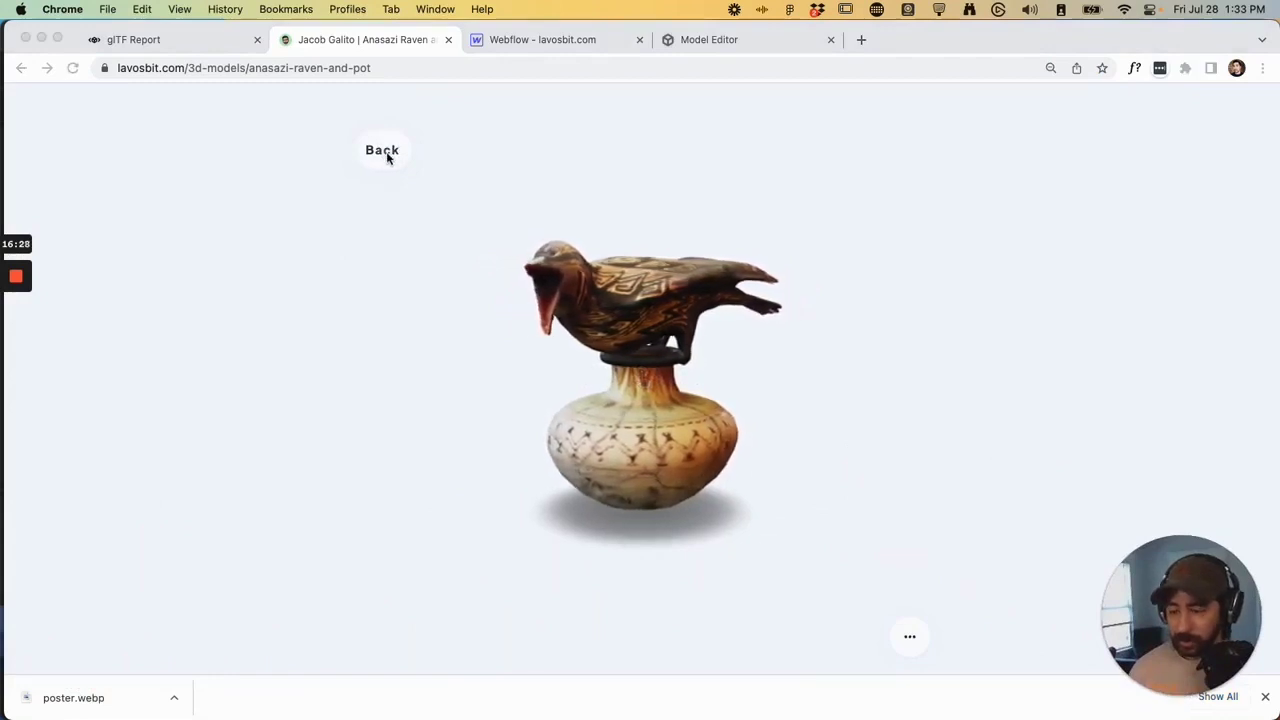
{"action": "left_click", "coordinate": [443, 146]}
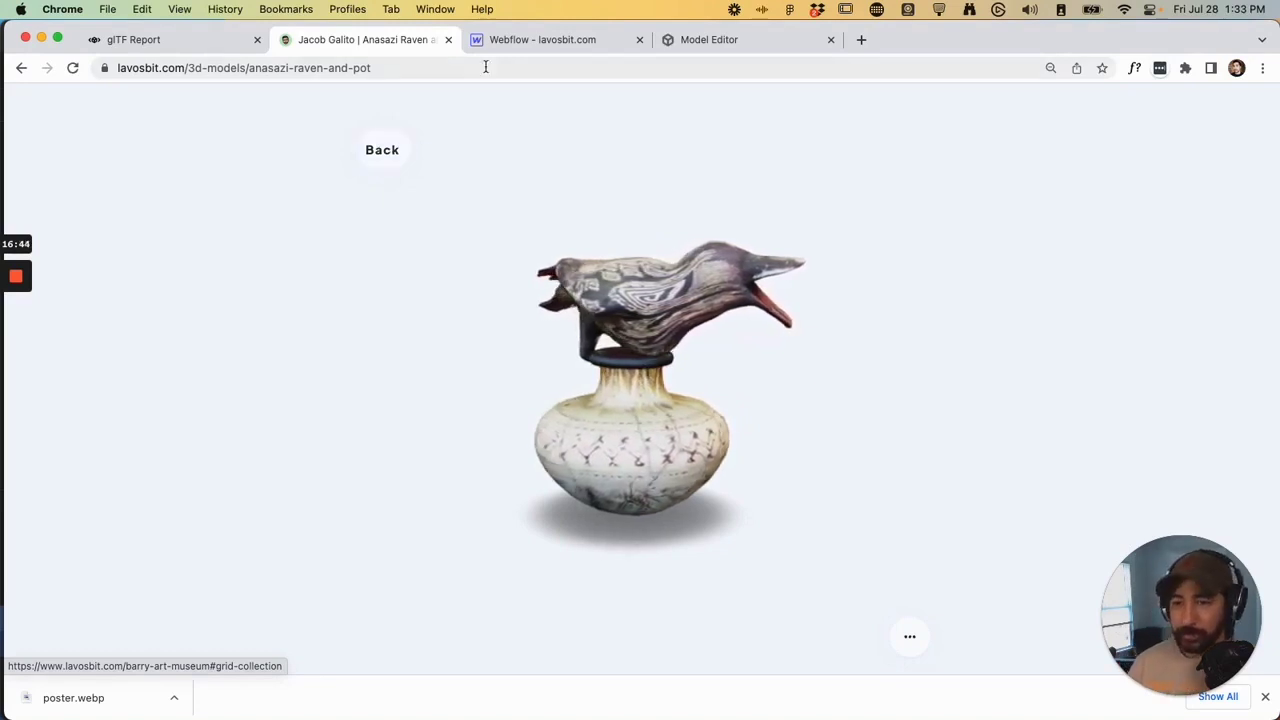
{"action": "left_click", "coordinate": [382, 155]}
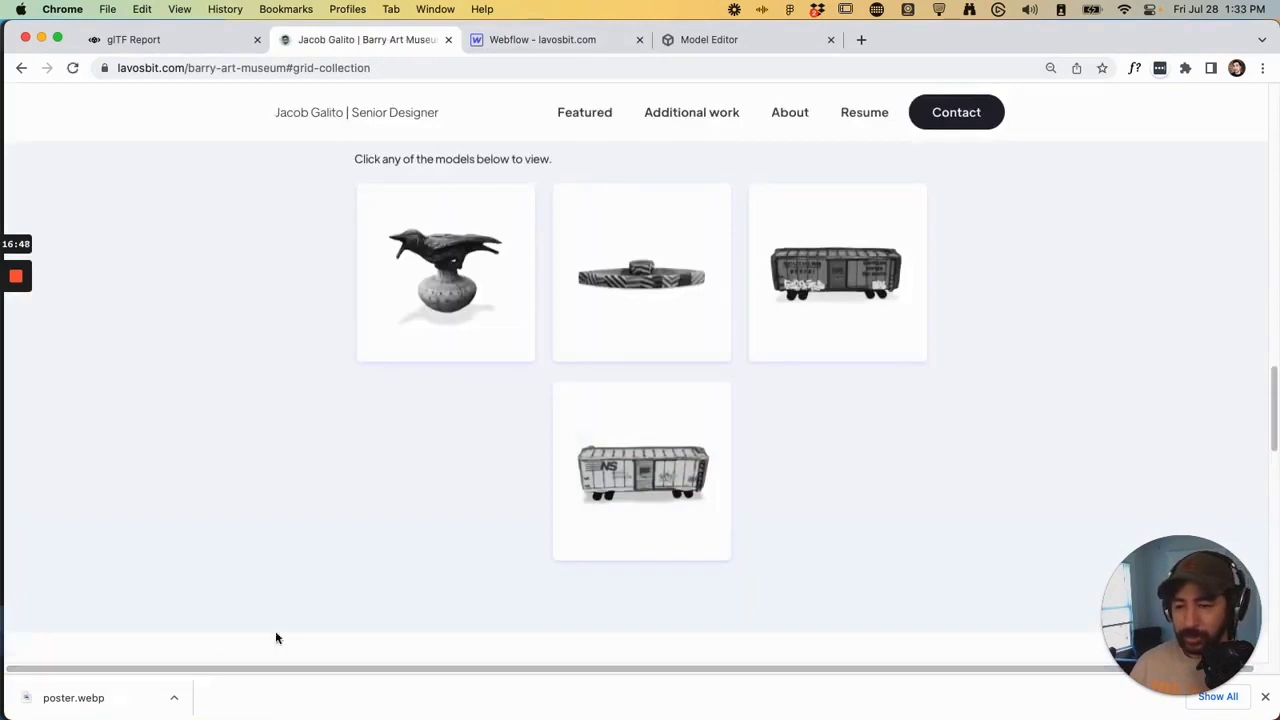
Inspect section#grid-collection in the DevTools Elements panel to confirm the 3D Models grid's id.
{"action": "scroll", "coordinate": [1000, 505], "scroll_direction": "up", "scroll_amount": 3}
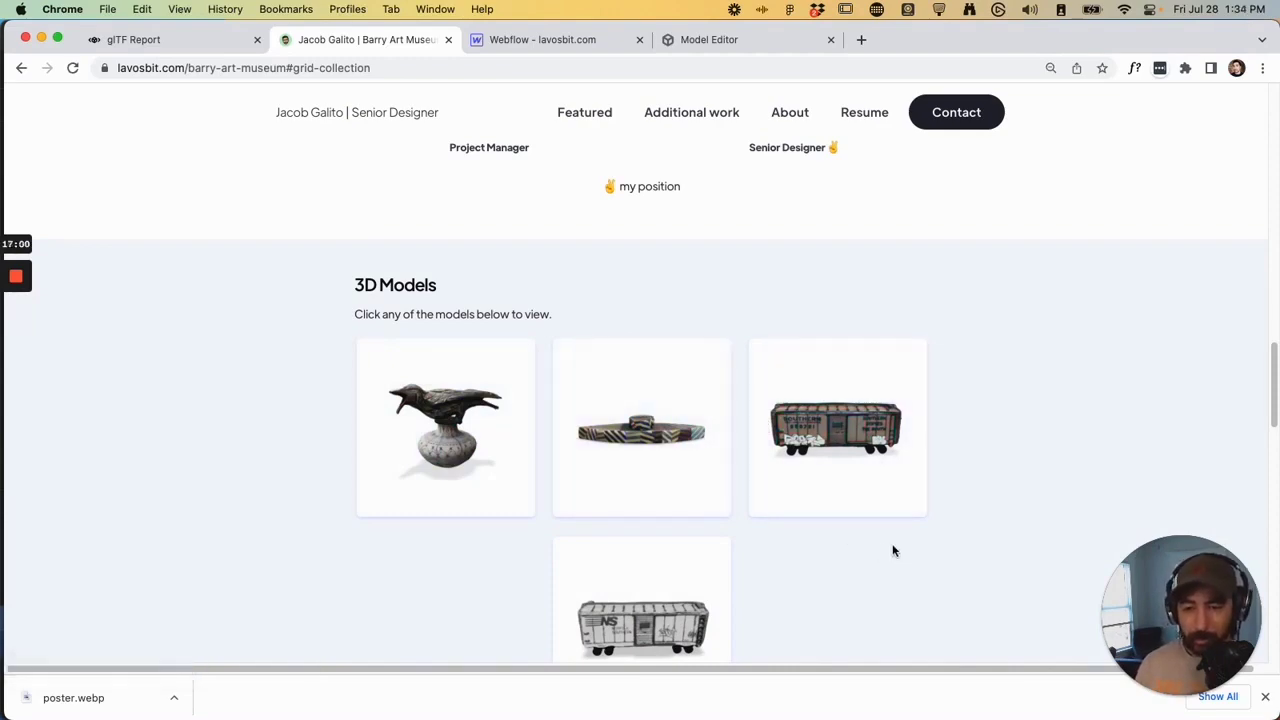
{"action": "scroll", "coordinate": [924, 512], "scroll_direction": "up", "scroll_amount": 6}
{"action": "scroll", "coordinate": [924, 512], "scroll_direction": "down", "scroll_amount": 8}
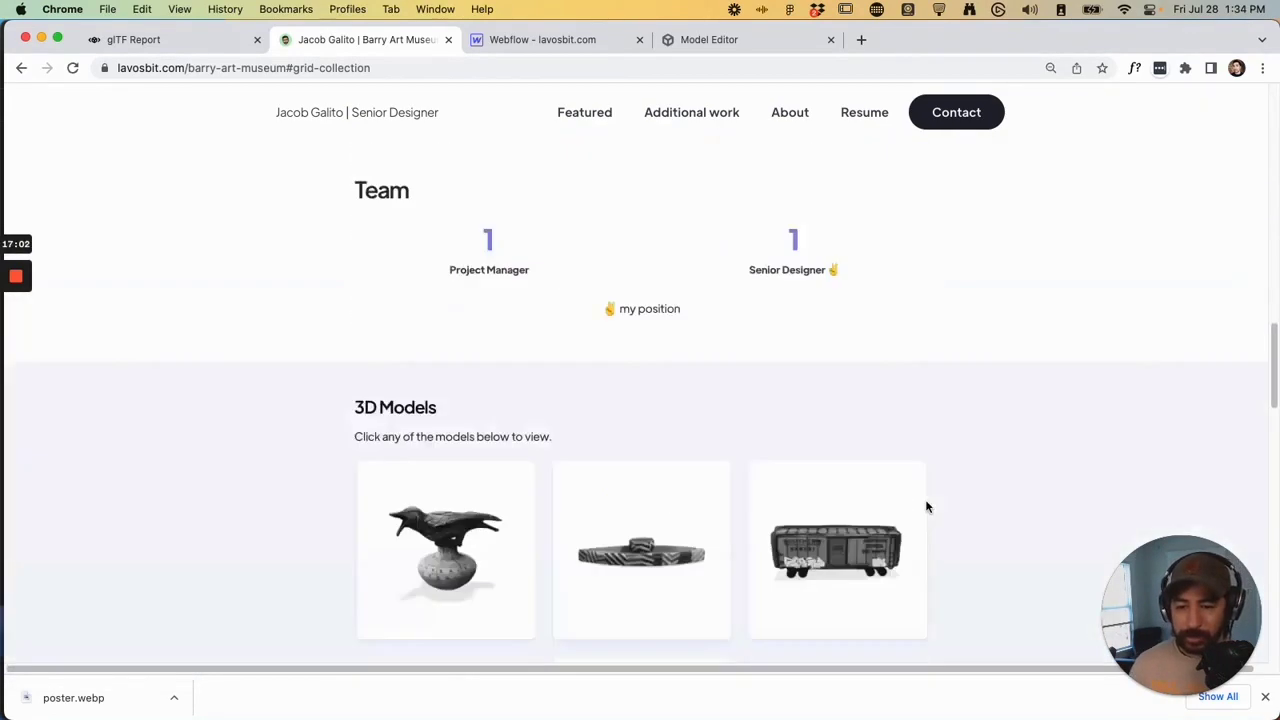
{"action": "key", "text": "super+alt+i"}
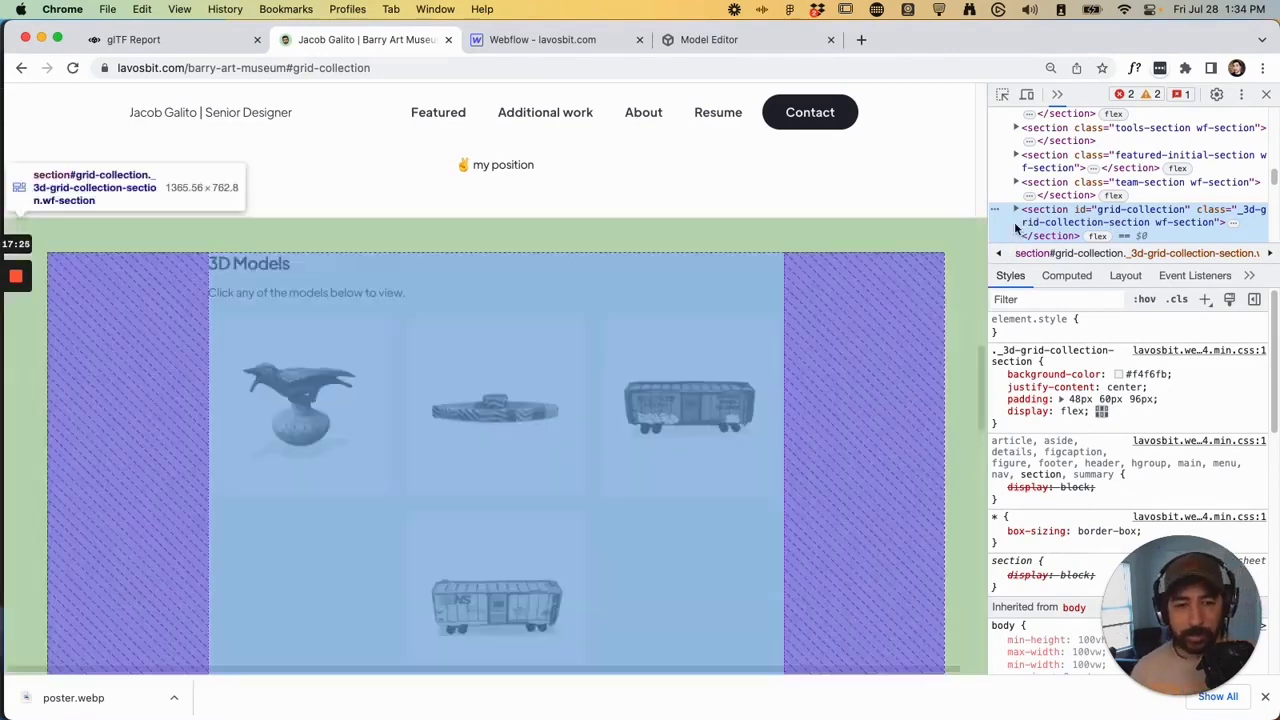
{"action": "left_click", "coordinate": [1016, 210]}
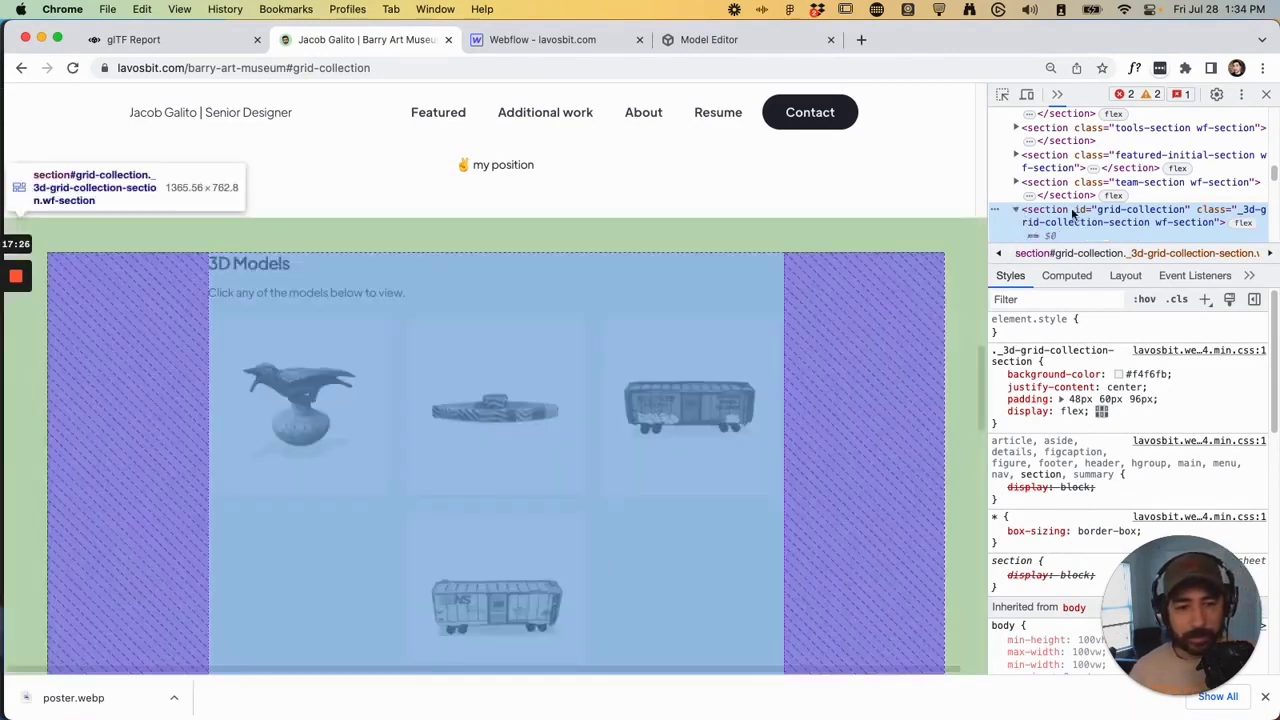
{"action": "left_click", "coordinate": [1016, 210]}
Save the Regulator 2 item and open the Barry Art Museum page in the Designer.
{"action": "key", "text": "ctrl+Tab"}
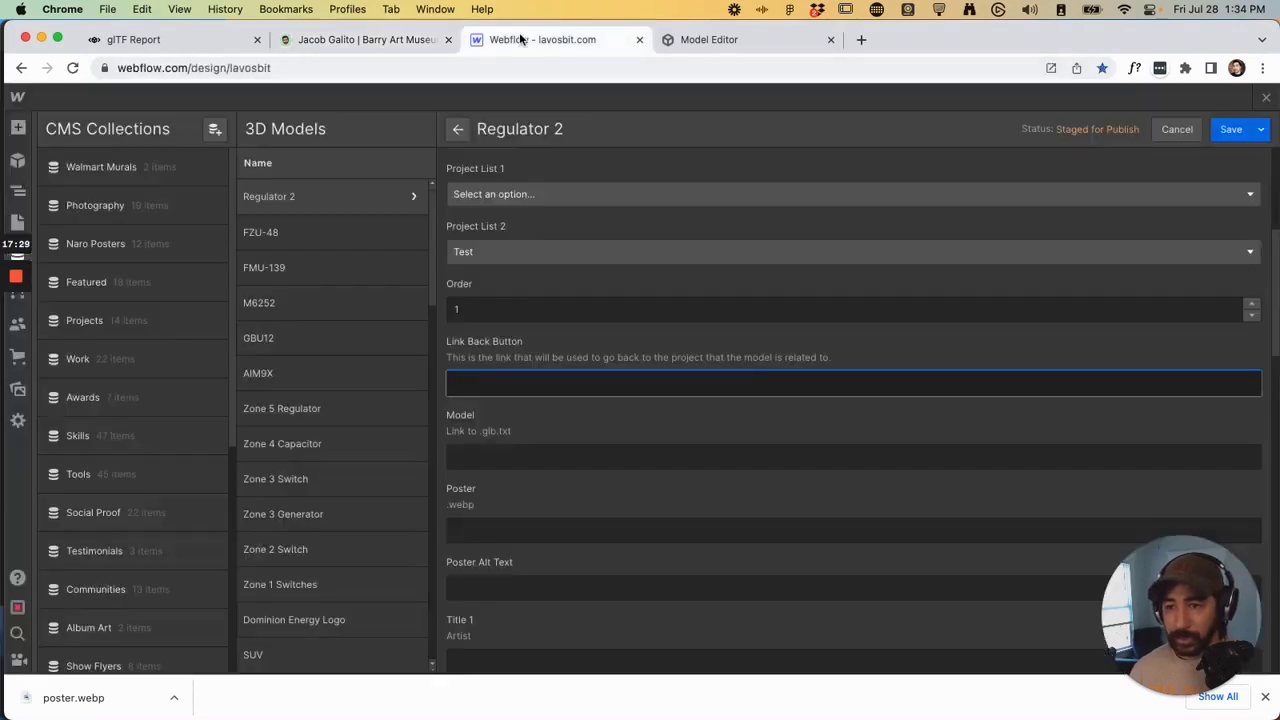
{"action": "left_click", "coordinate": [1229, 131]}
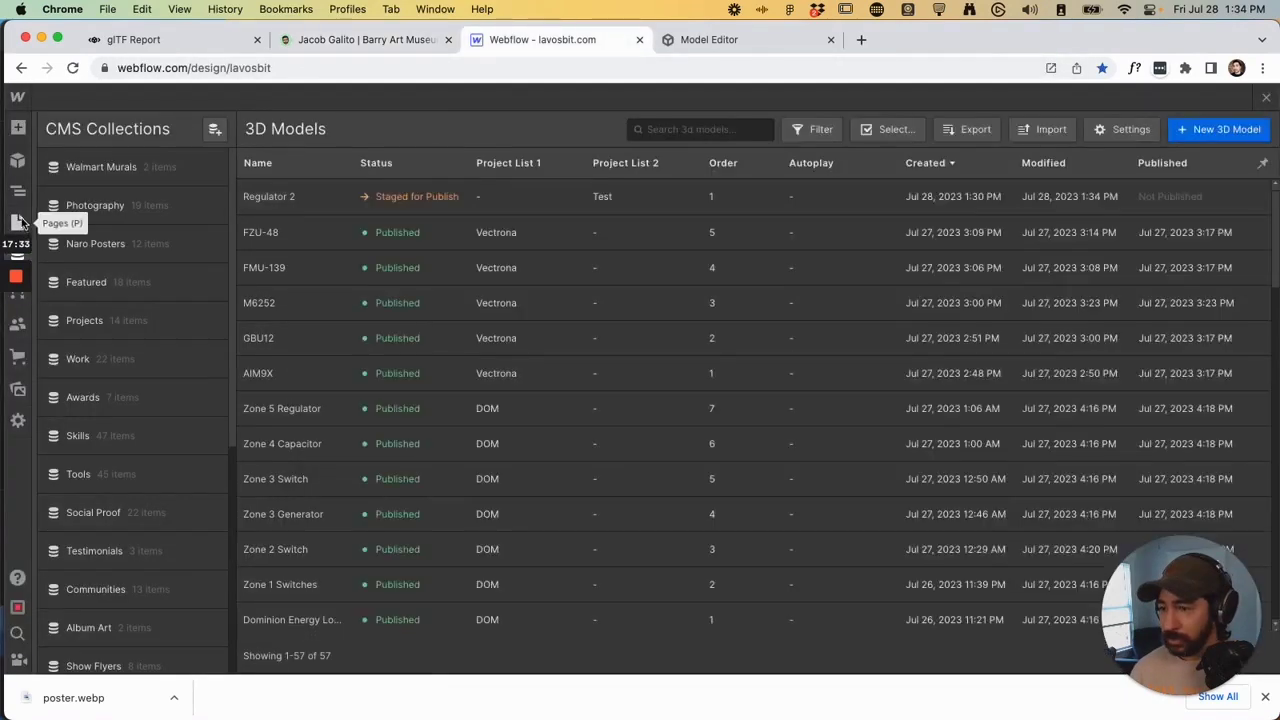
{"action": "left_click", "coordinate": [19, 222]}
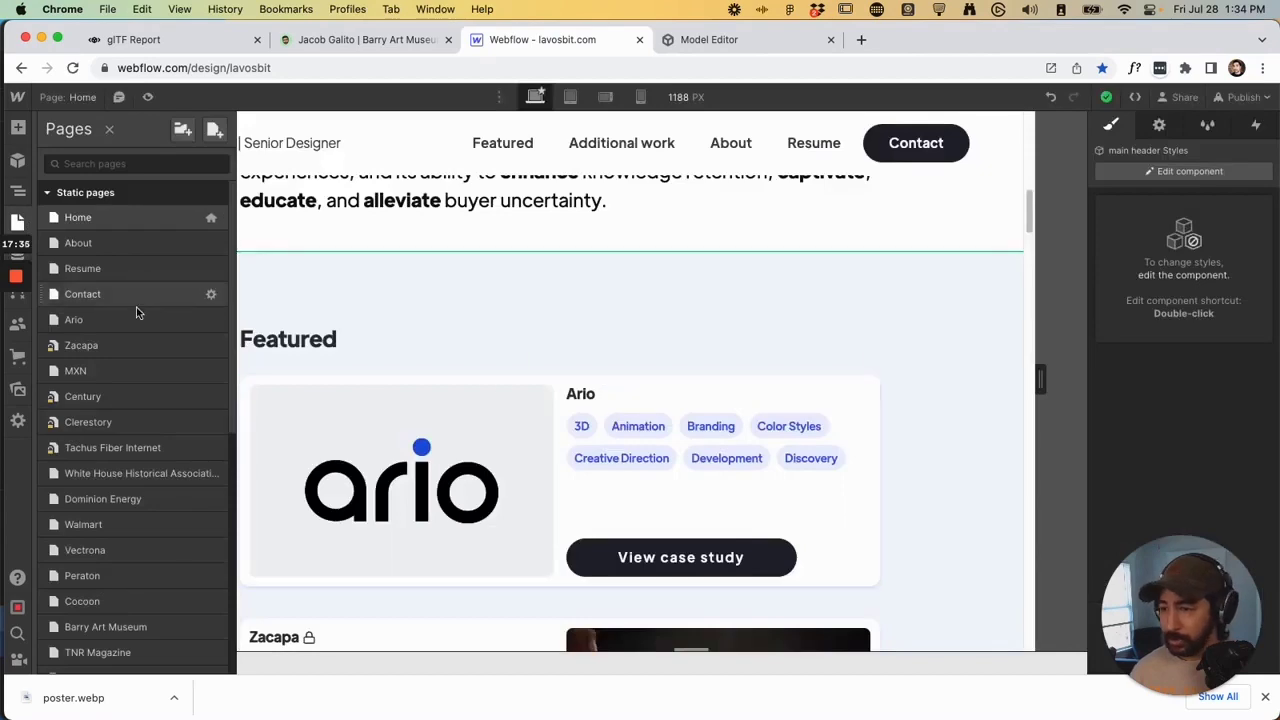
{"action": "scroll", "coordinate": [147, 550], "scroll_direction": "down", "scroll_amount": 1}
{"action": "left_click", "coordinate": [149, 603]}
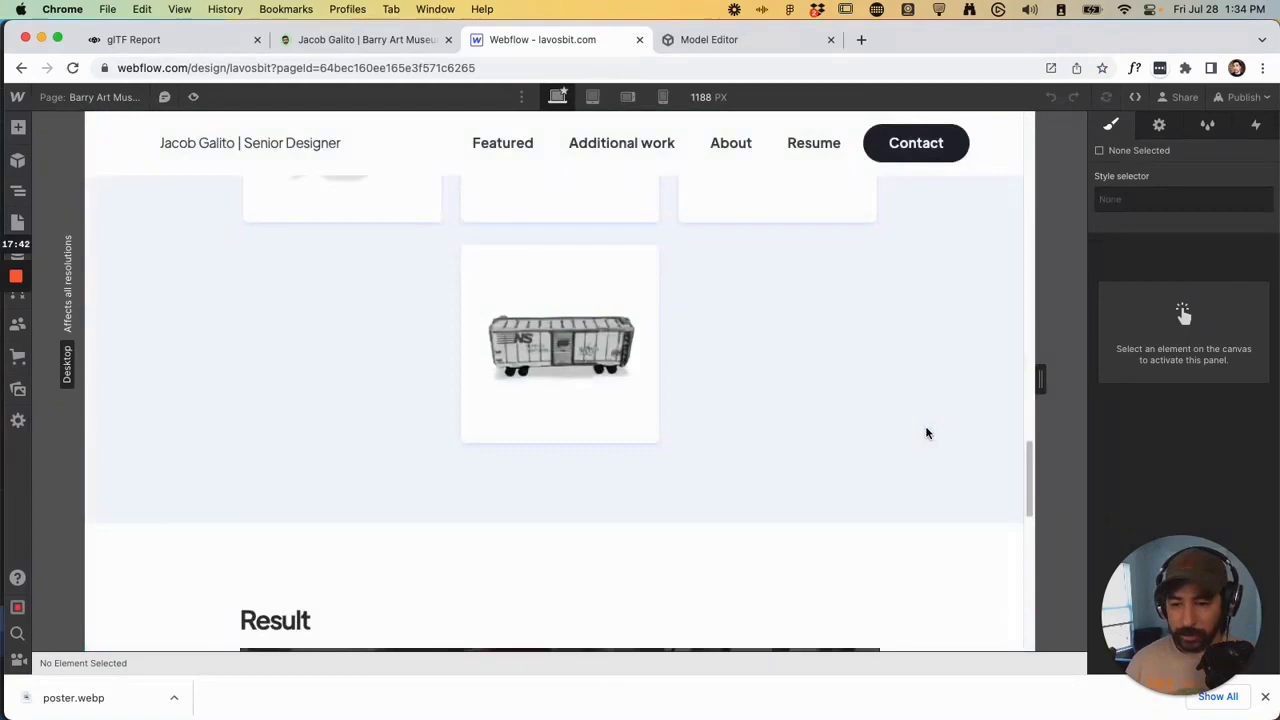
Select the 3D Models grid section and check its grid-collection ID in its settings.
{"action": "left_click", "coordinate": [928, 430]}
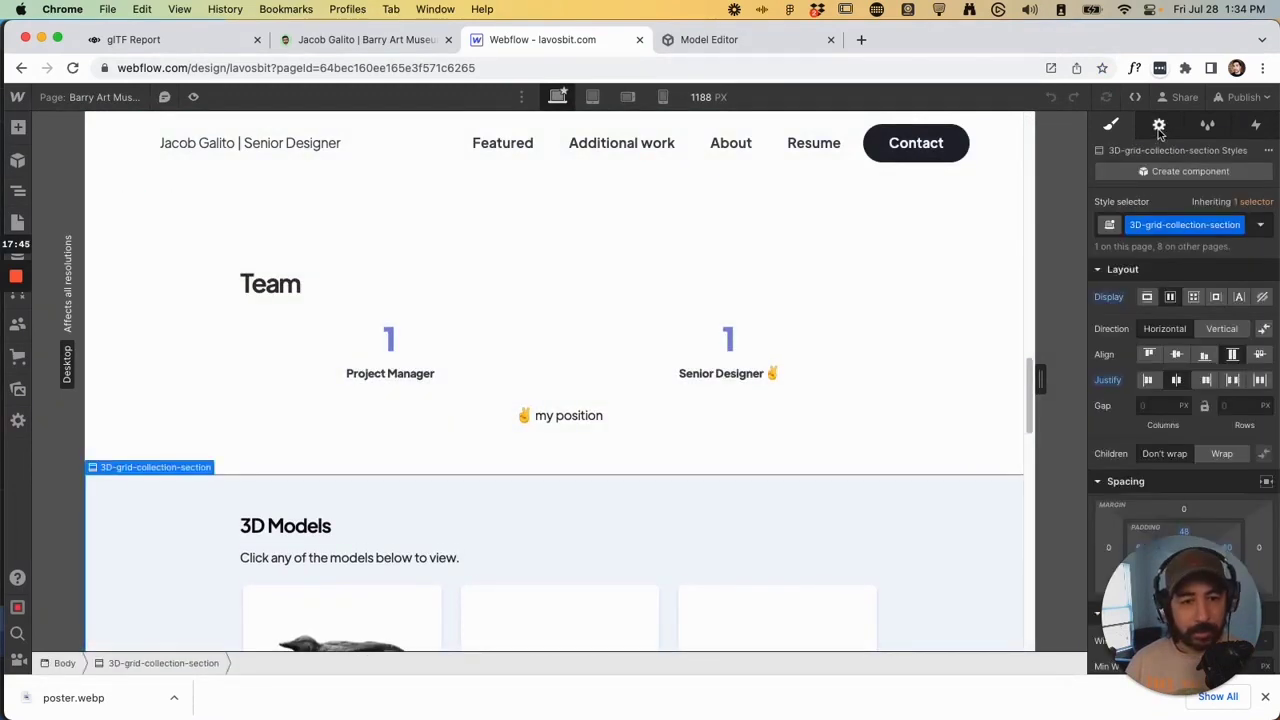
{"action": "left_click", "coordinate": [1160, 128]}
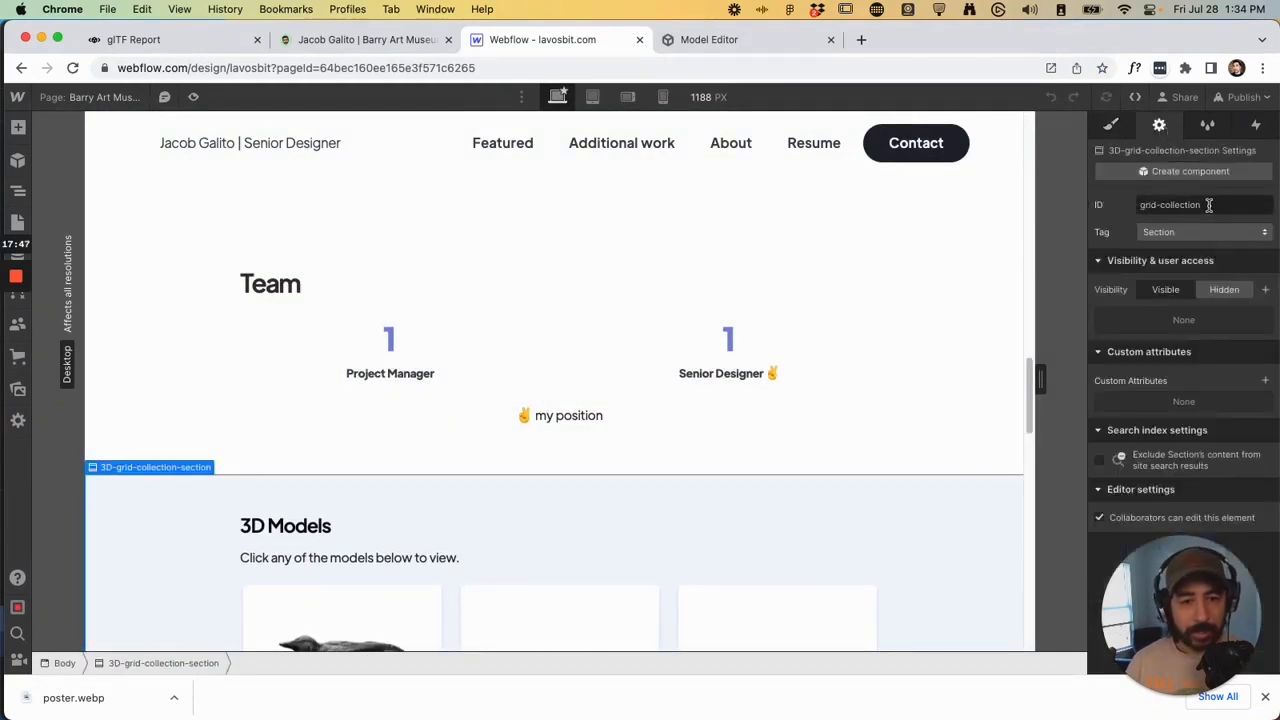
{"action": "left_click_drag", "start_coordinate": [1209, 204], "coordinate": [1148, 205]}
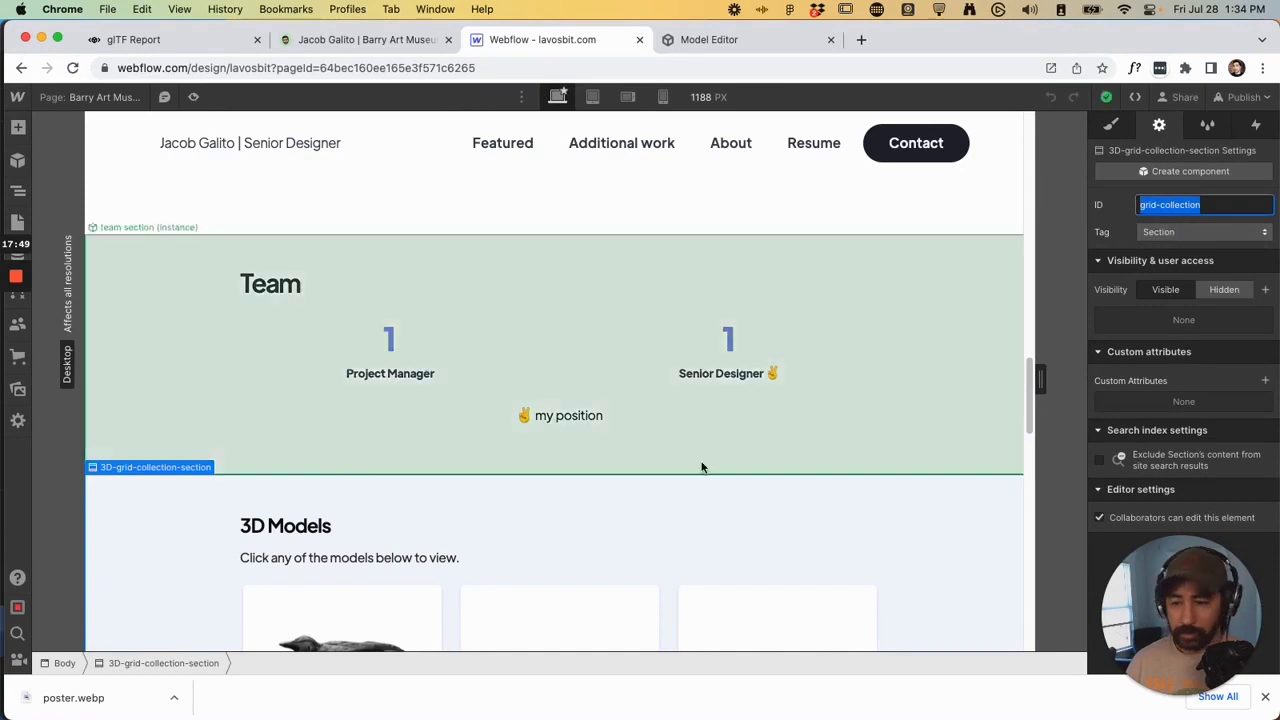
{"action": "scroll", "coordinate": [791, 531], "scroll_direction": "down", "scroll_amount": 3}
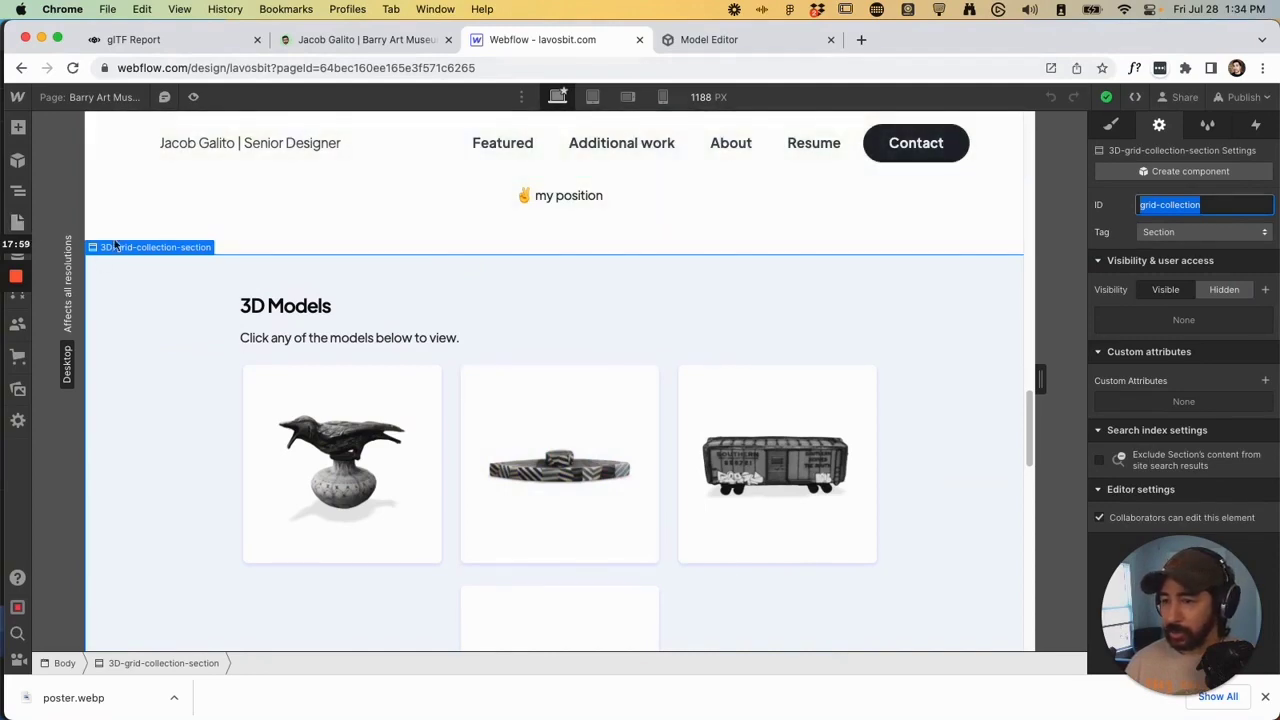
{"action": "scroll", "coordinate": [431, 343], "scroll_direction": "up", "scroll_amount": 15}
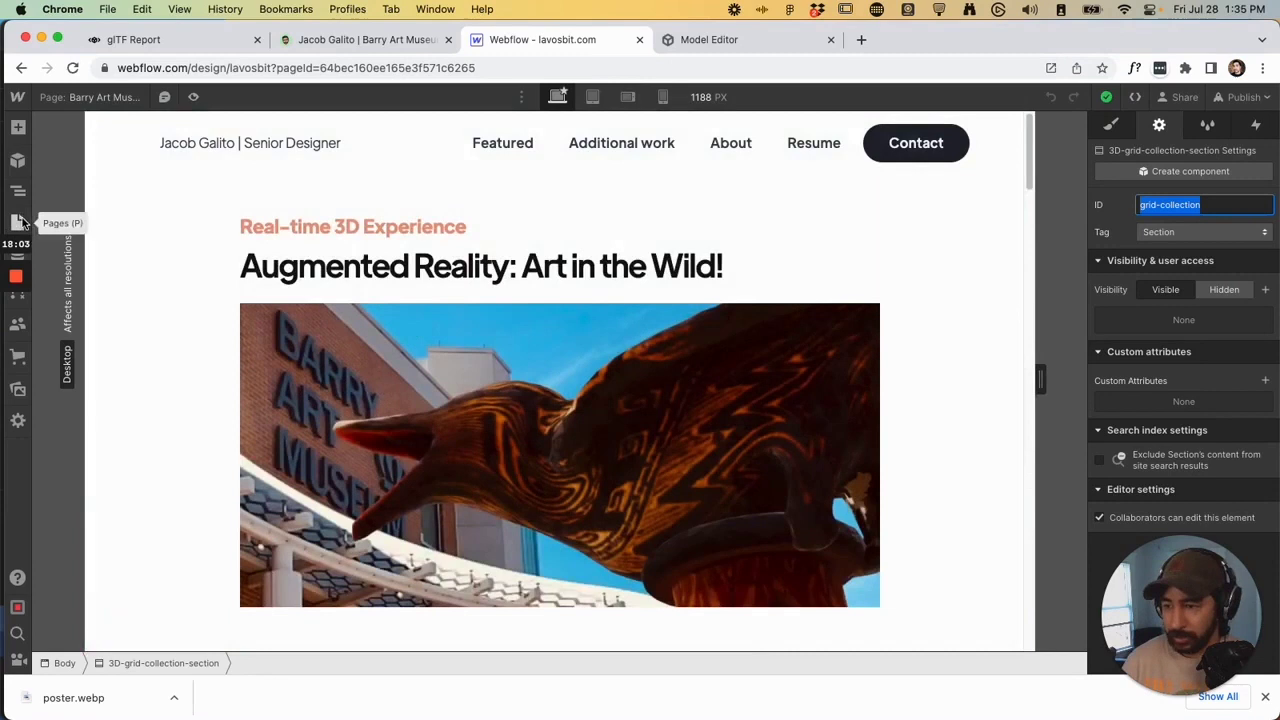
Duplicate the Barry Art Museum page as a new page named Test Project.
{"action": "left_click", "coordinate": [18, 222]}
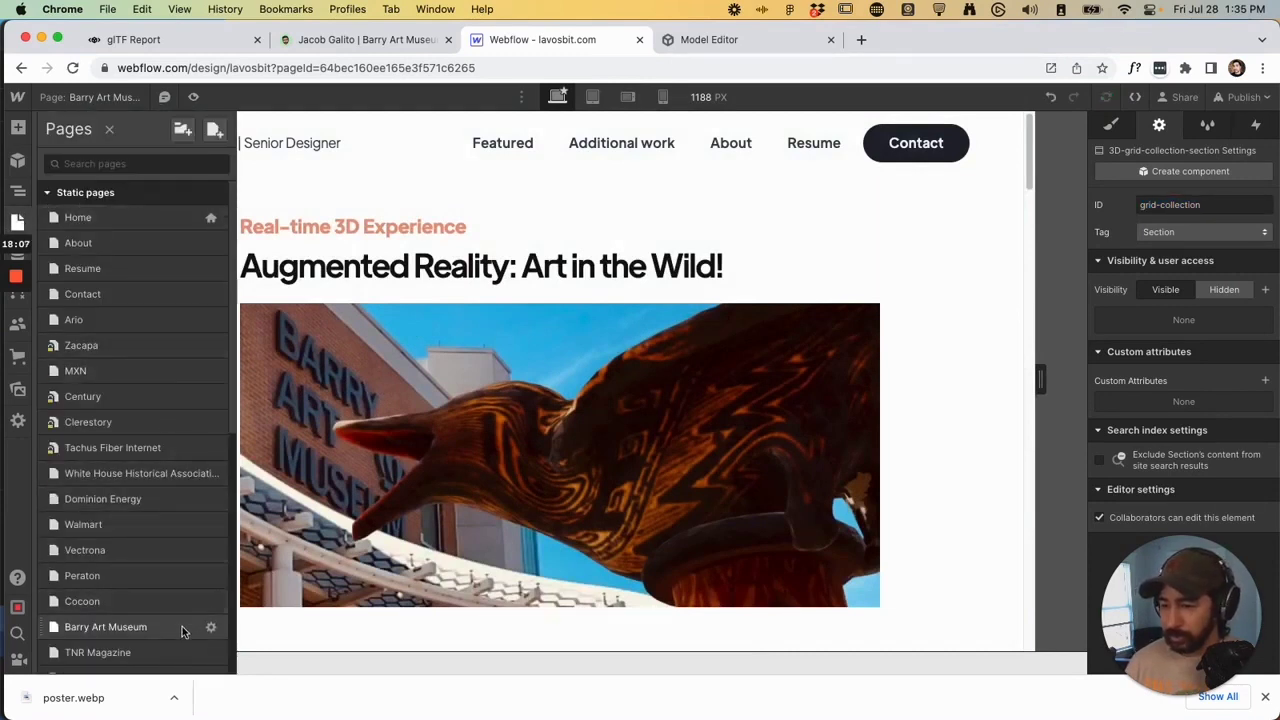
{"action": "left_click", "coordinate": [211, 629]}
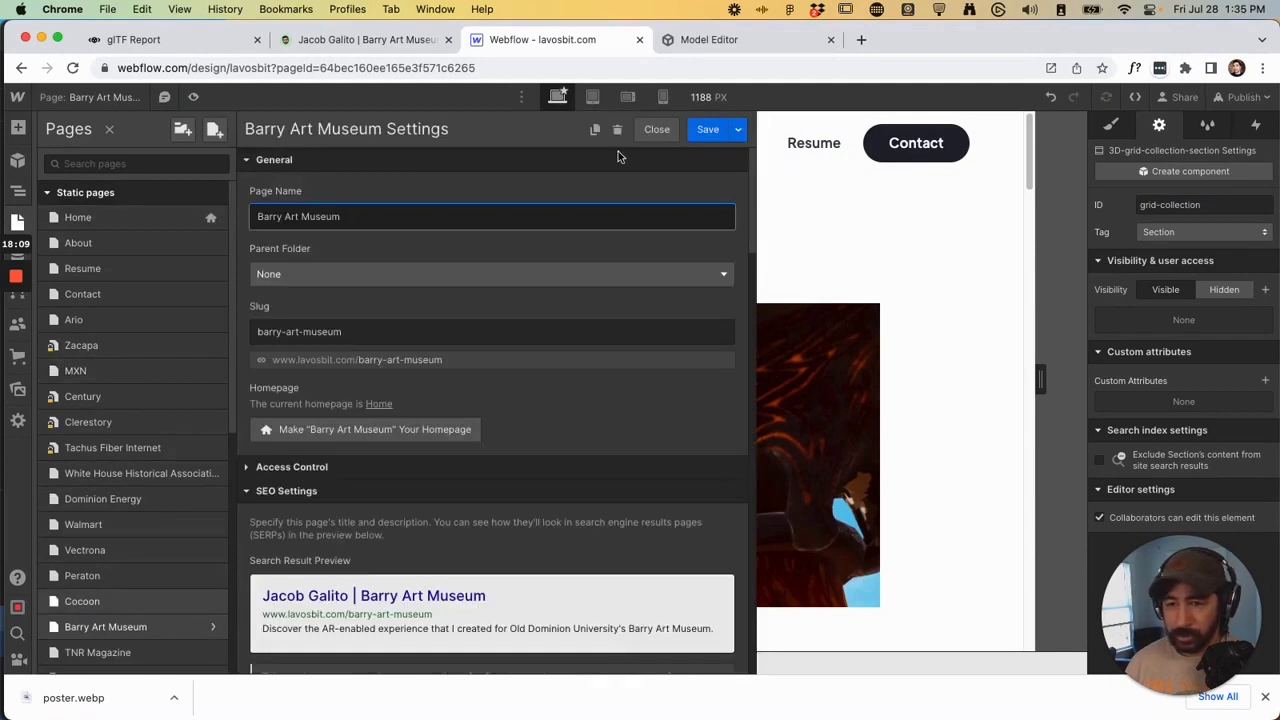
{"action": "left_click", "coordinate": [595, 129]}
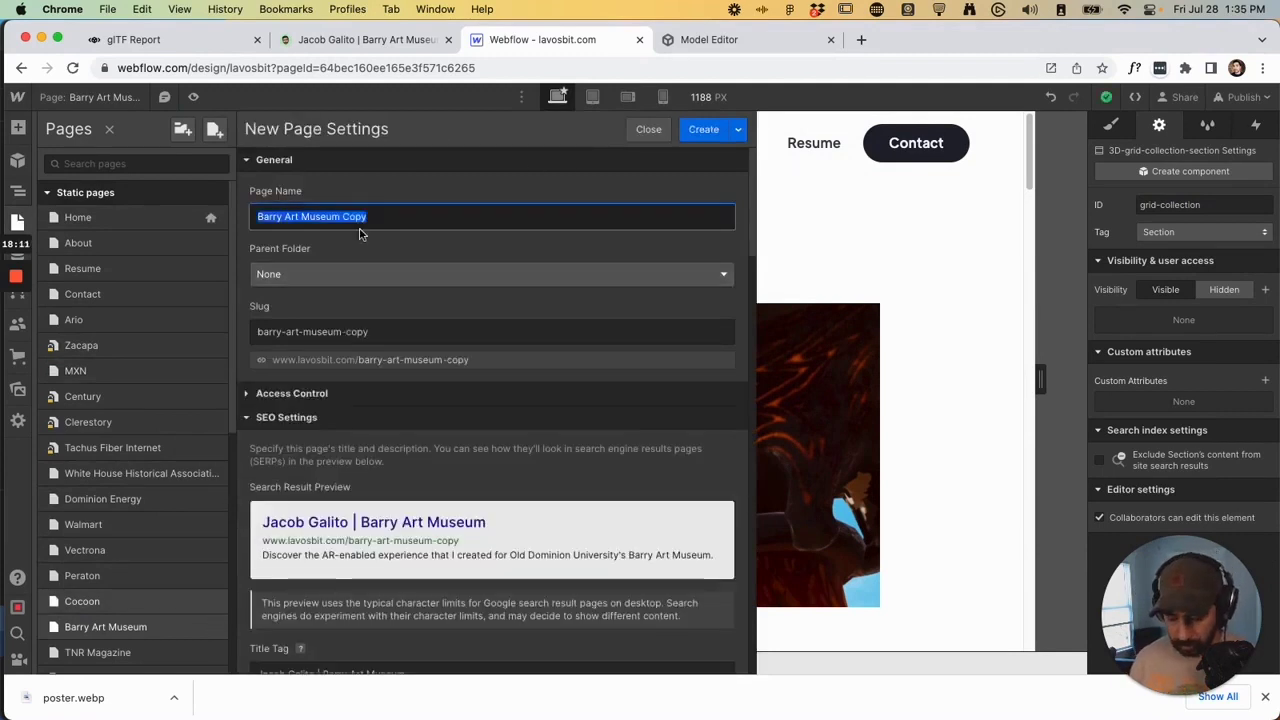
{"action": "type", "text": "Test"}
{"action": "key", "text": "BackSpace"}
{"action": "key", "text": "BackSpace"}
{"action": "key", "text": "BackSpace"}
{"action": "type", "text": "e"}
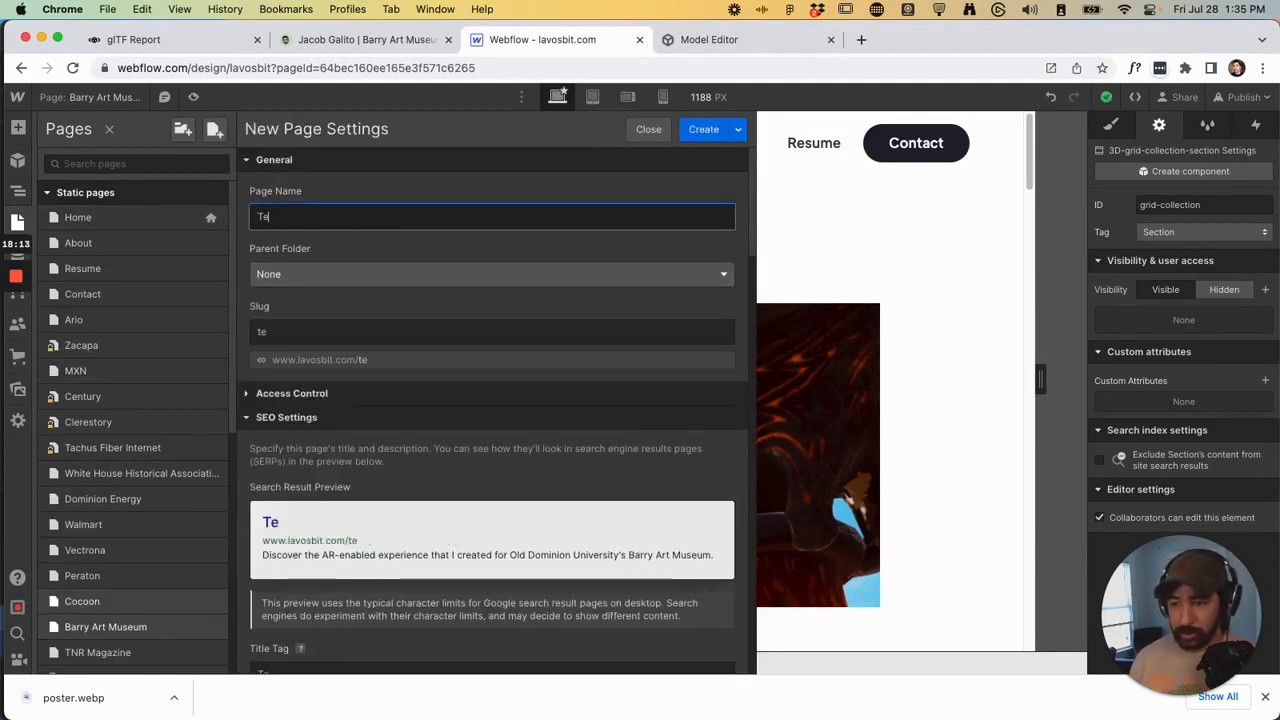
{"action": "type", "text": "st Project"}
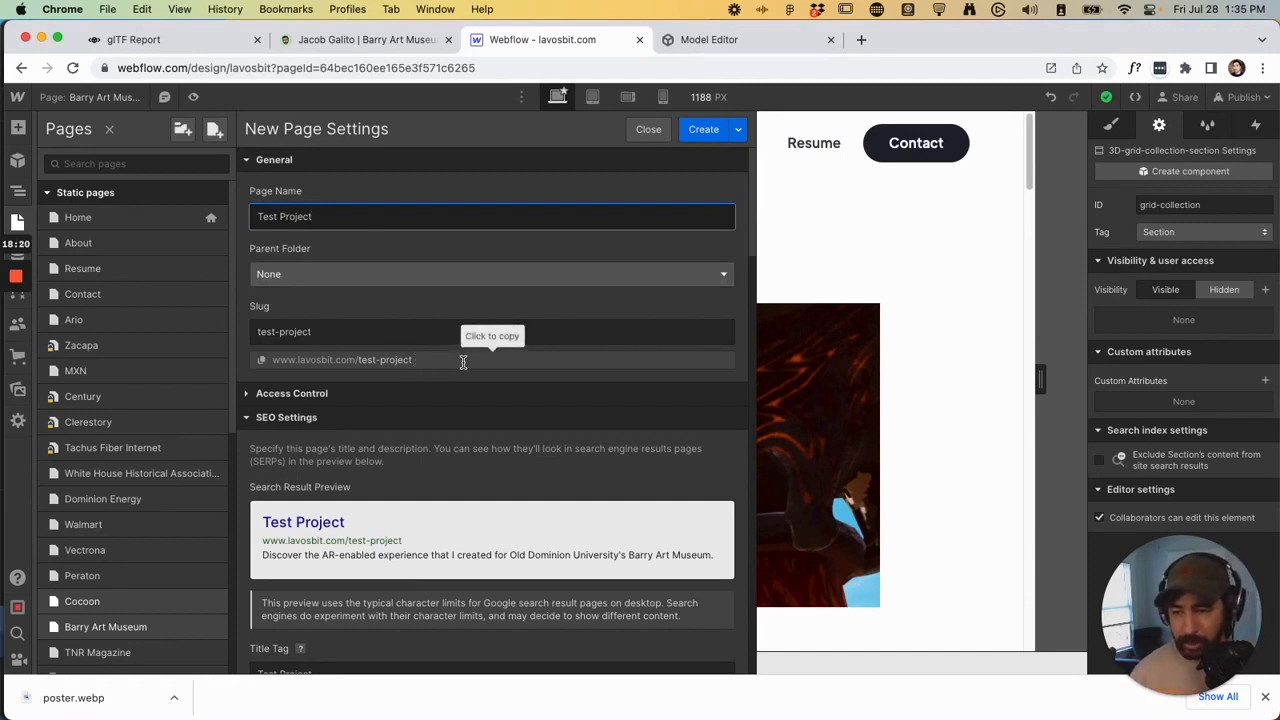
{"action": "left_click", "coordinate": [702, 137]}
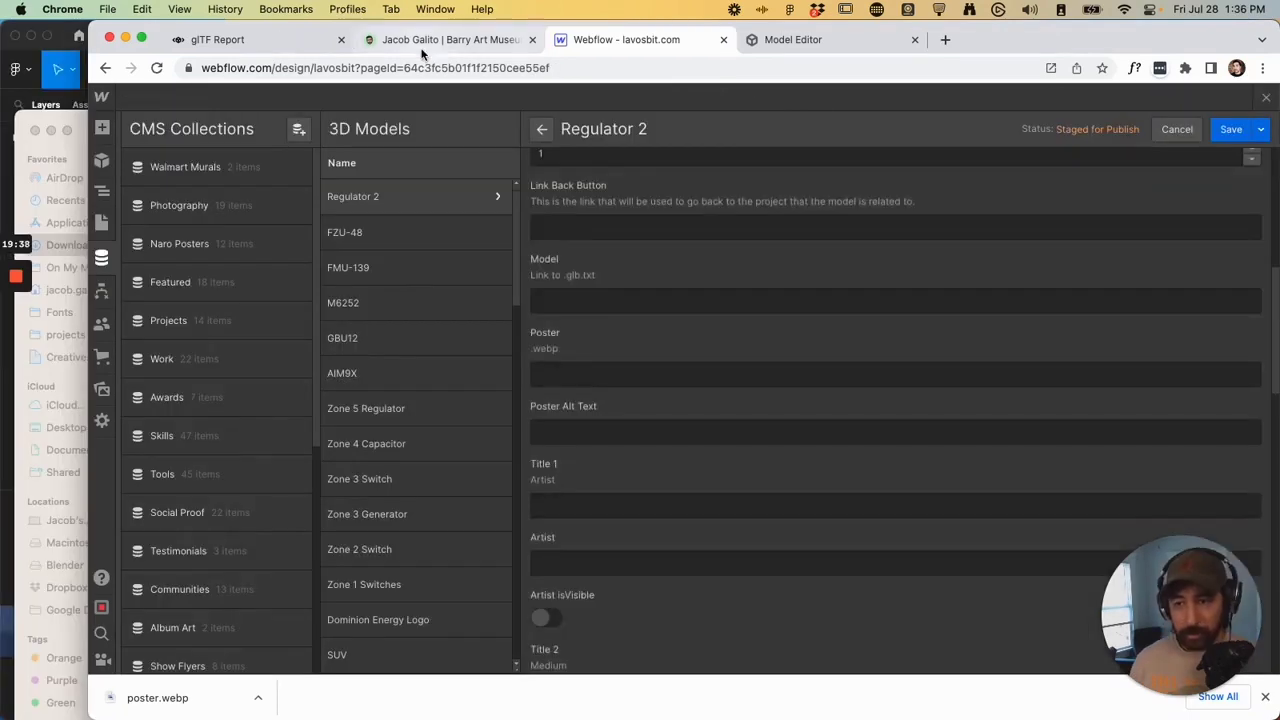
Paste the live page URL into Link Back Button, replacing barry-art-museum with test-project.
{"action": "left_click", "coordinate": [428, 39]}
{"action": "left_click_drag", "start_coordinate": [456, 68], "coordinate": [188, 68]}
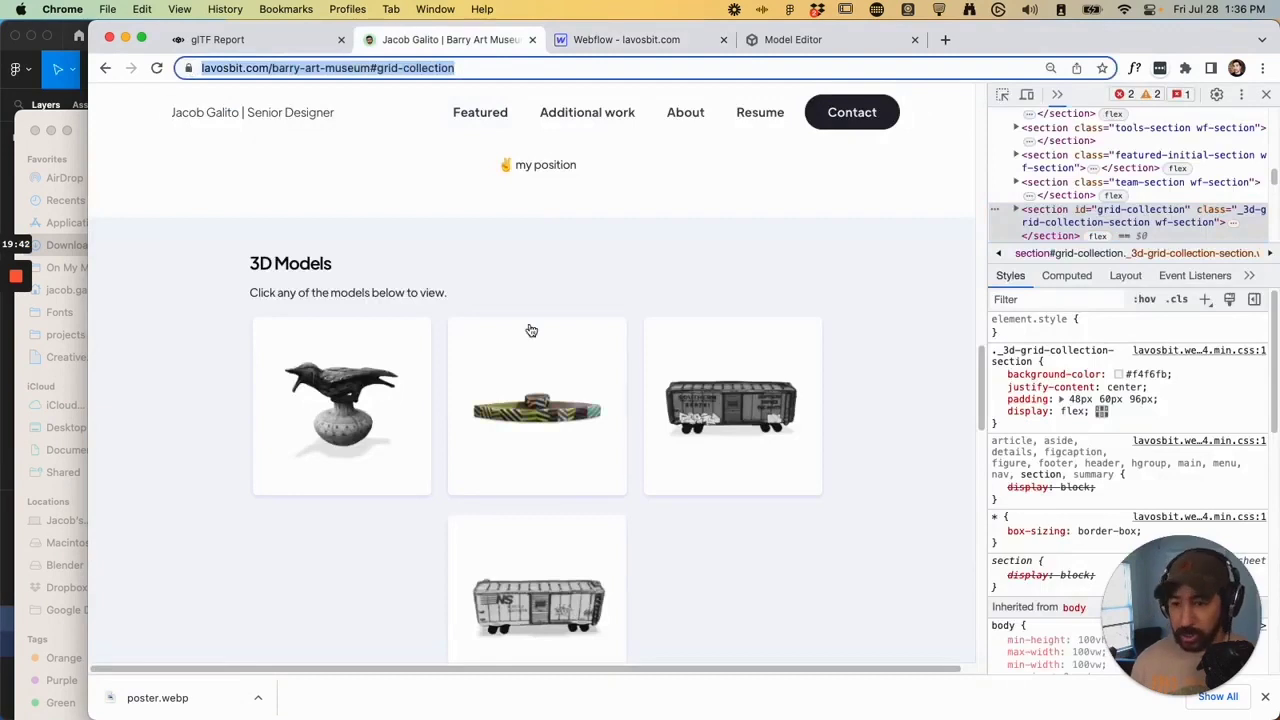
{"action": "left_click", "coordinate": [620, 40]}
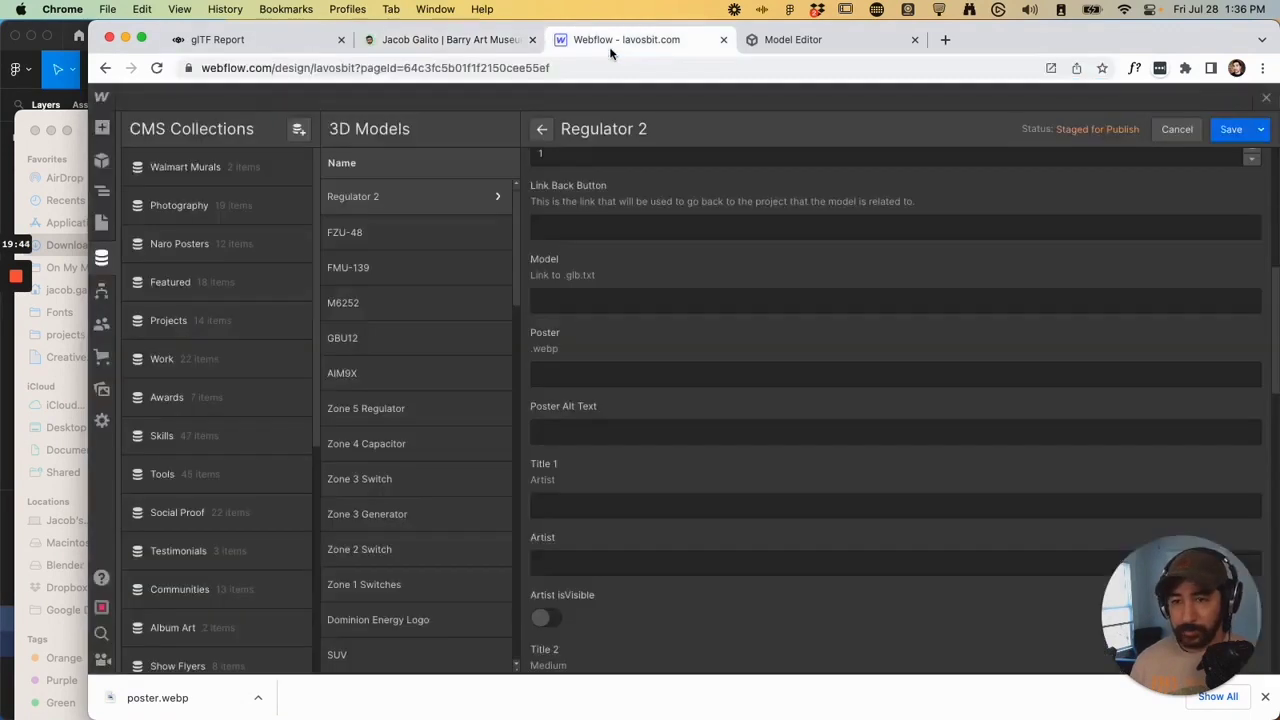
{"action": "left_click", "coordinate": [685, 227]}
{"action": "type", "text": "https://www.lavosbit.com/barry-art-museum-grid-collection"}
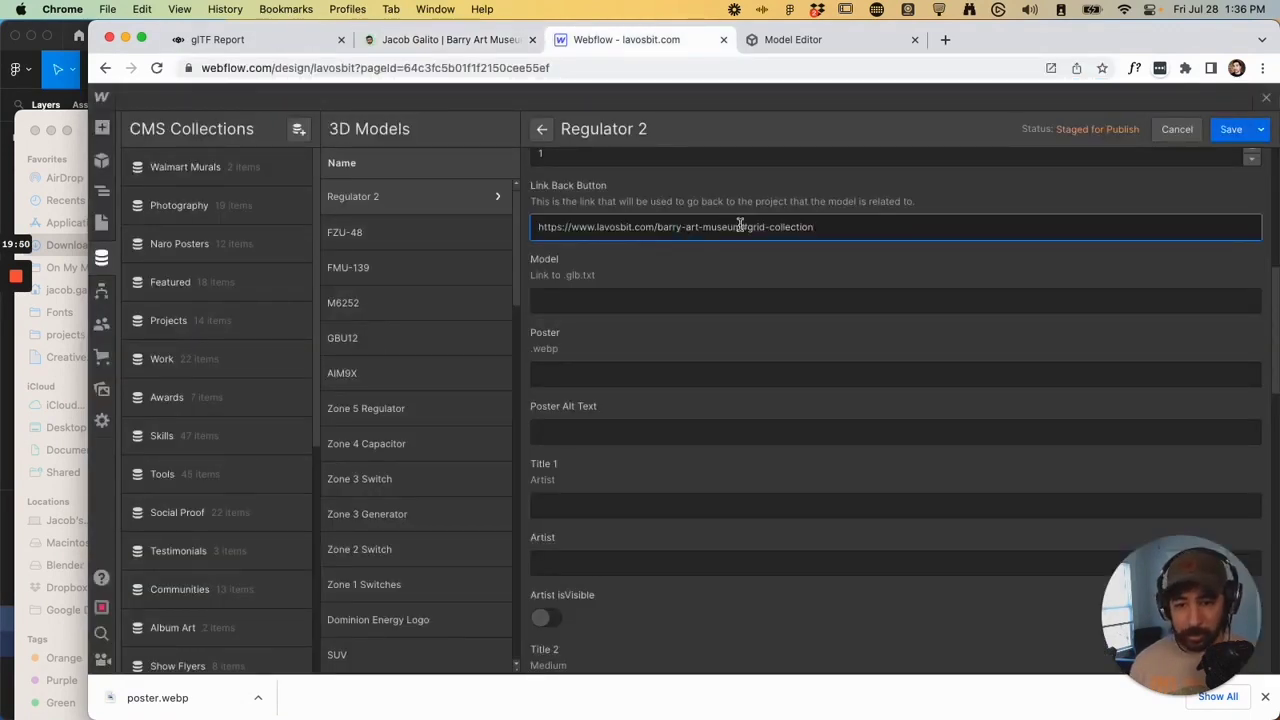
{"action": "left_click_drag", "start_coordinate": [741, 226], "coordinate": [661, 226]}
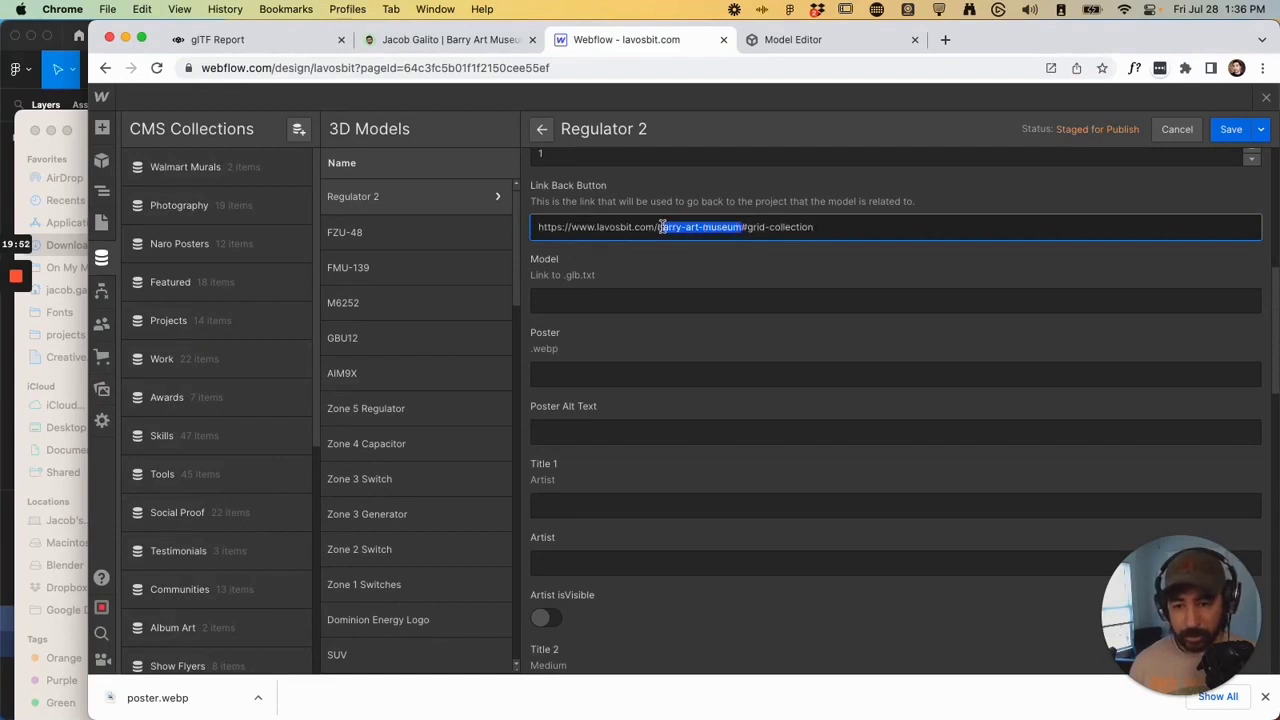
{"action": "type", "text": "test-project"}
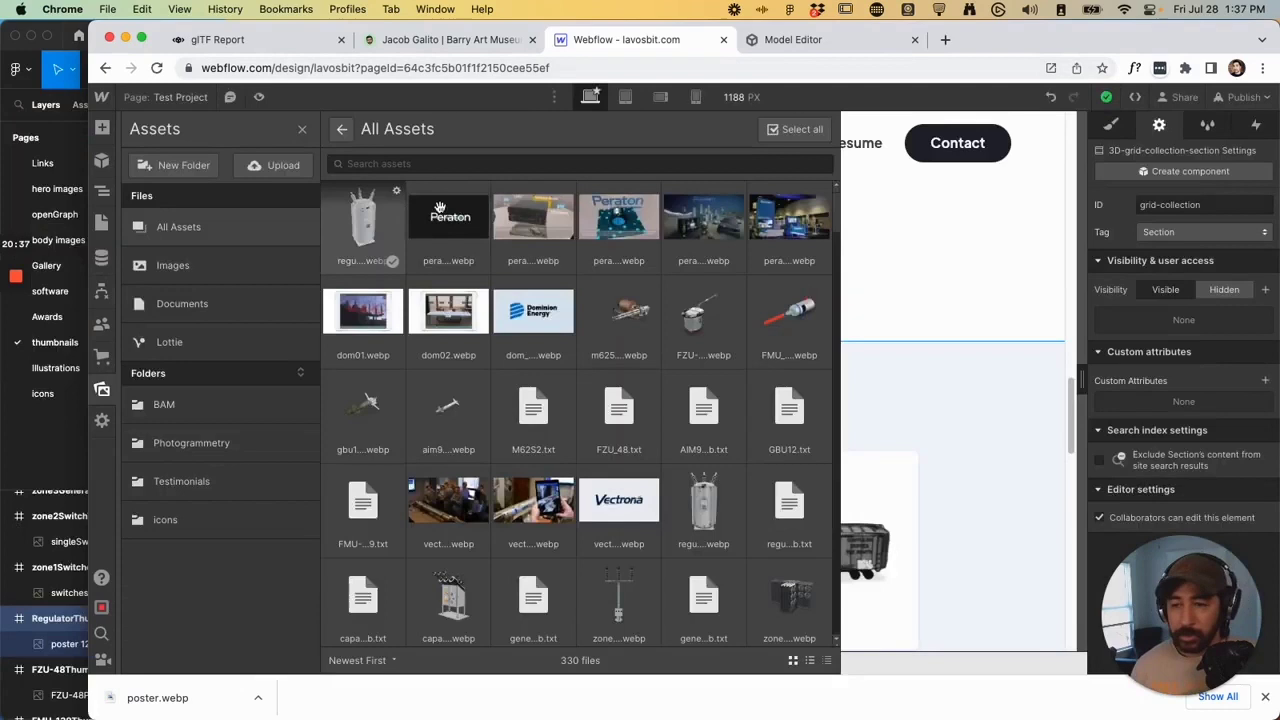
Set the regulator2poster.webp asset's descriptive alt text to '3D model of a regulator'.
{"action": "left_click", "coordinate": [396, 190]}
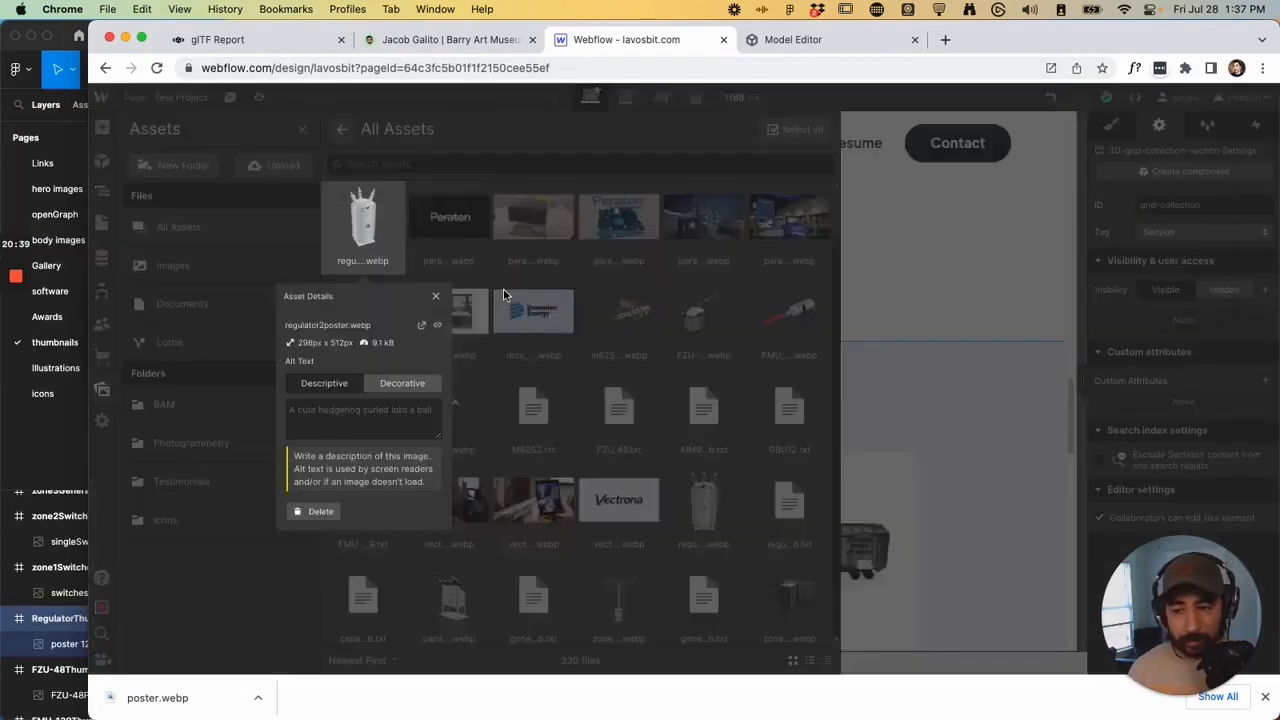
{"action": "left_click", "coordinate": [360, 425]}
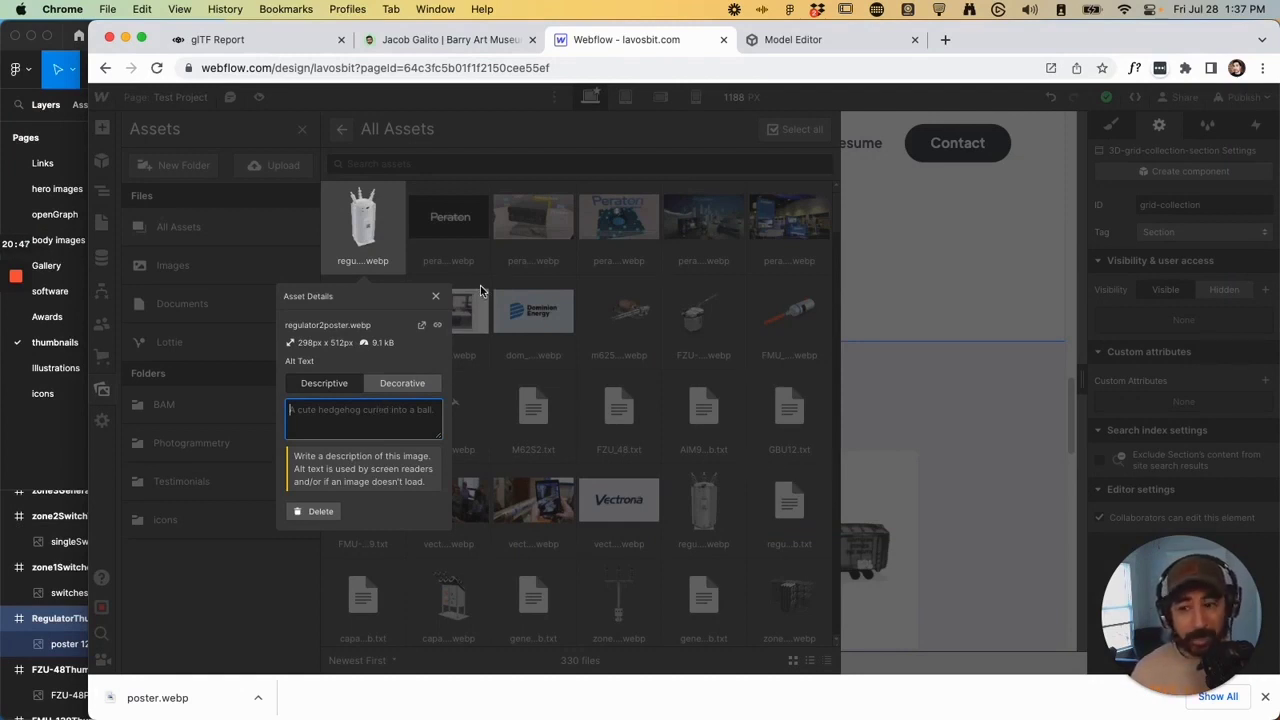
{"action": "left_click", "coordinate": [419, 390]}
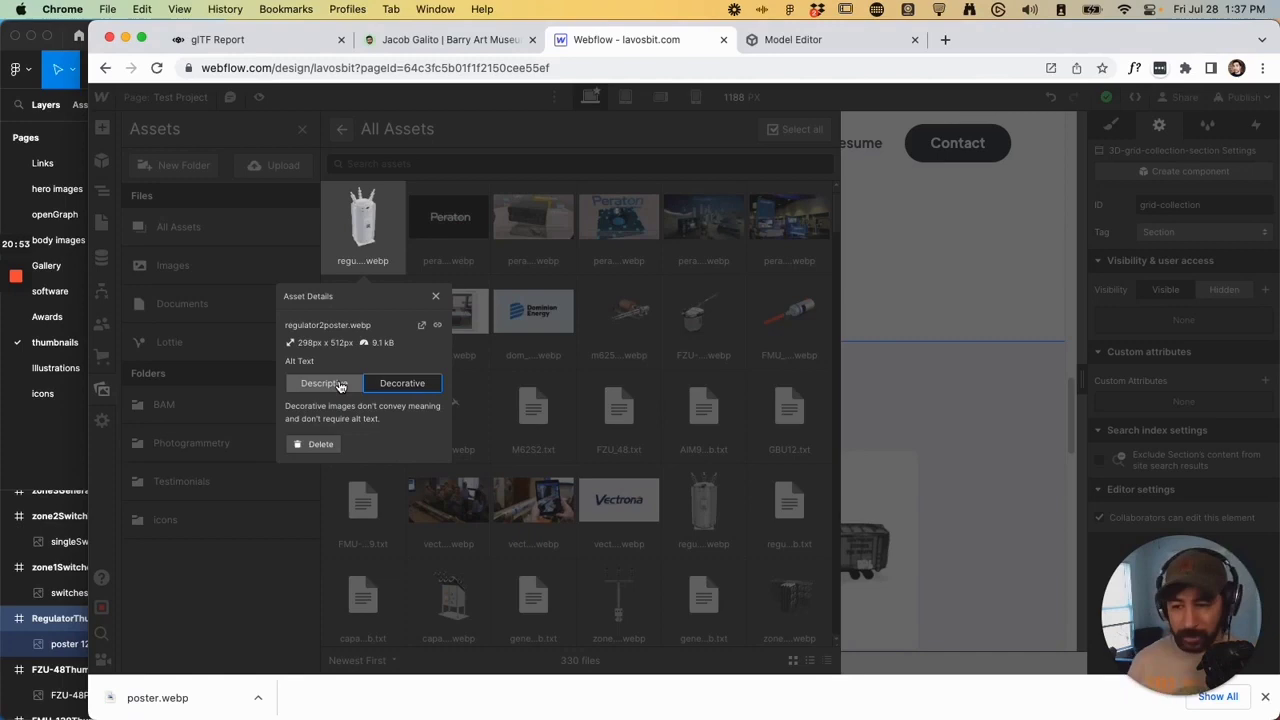
{"action": "left_click", "coordinate": [340, 386]}
{"action": "left_click", "coordinate": [344, 411]}
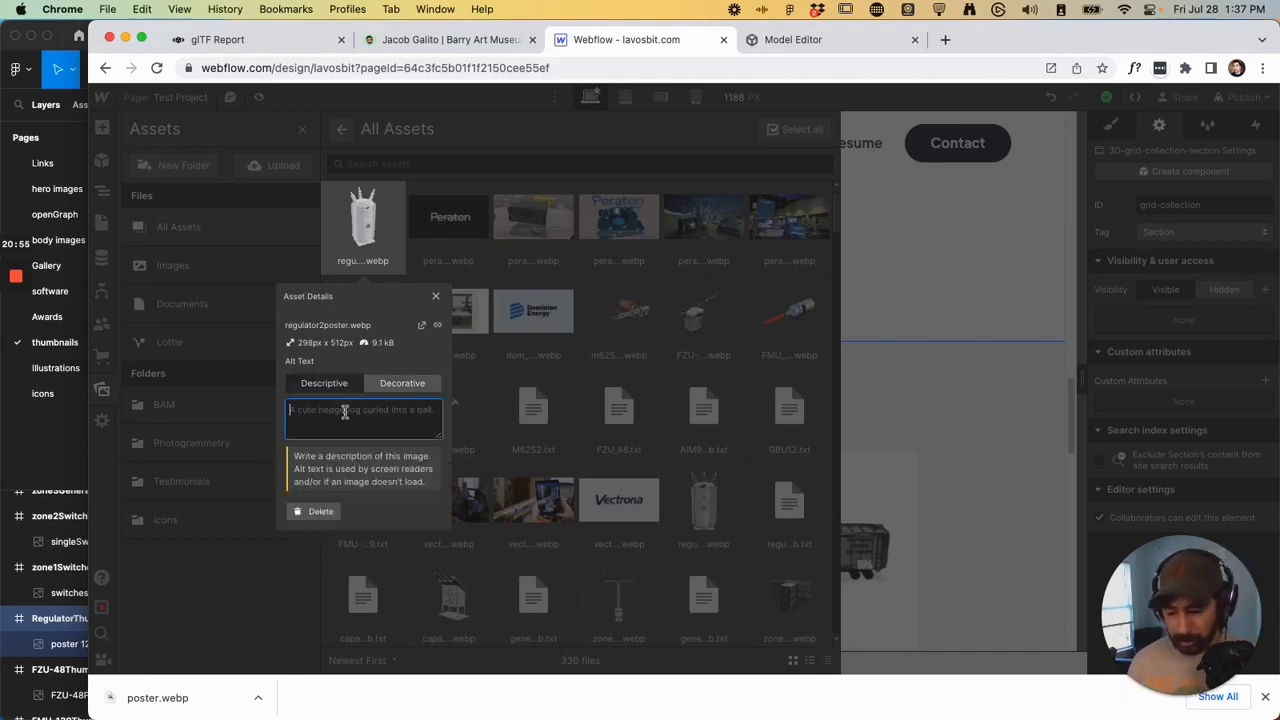
{"action": "type", "text": "3D model of a regulator"}
{"action": "left_click_drag", "start_coordinate": [290, 410], "coordinate": [424, 404]}
{"action": "key", "text": "super+c"}
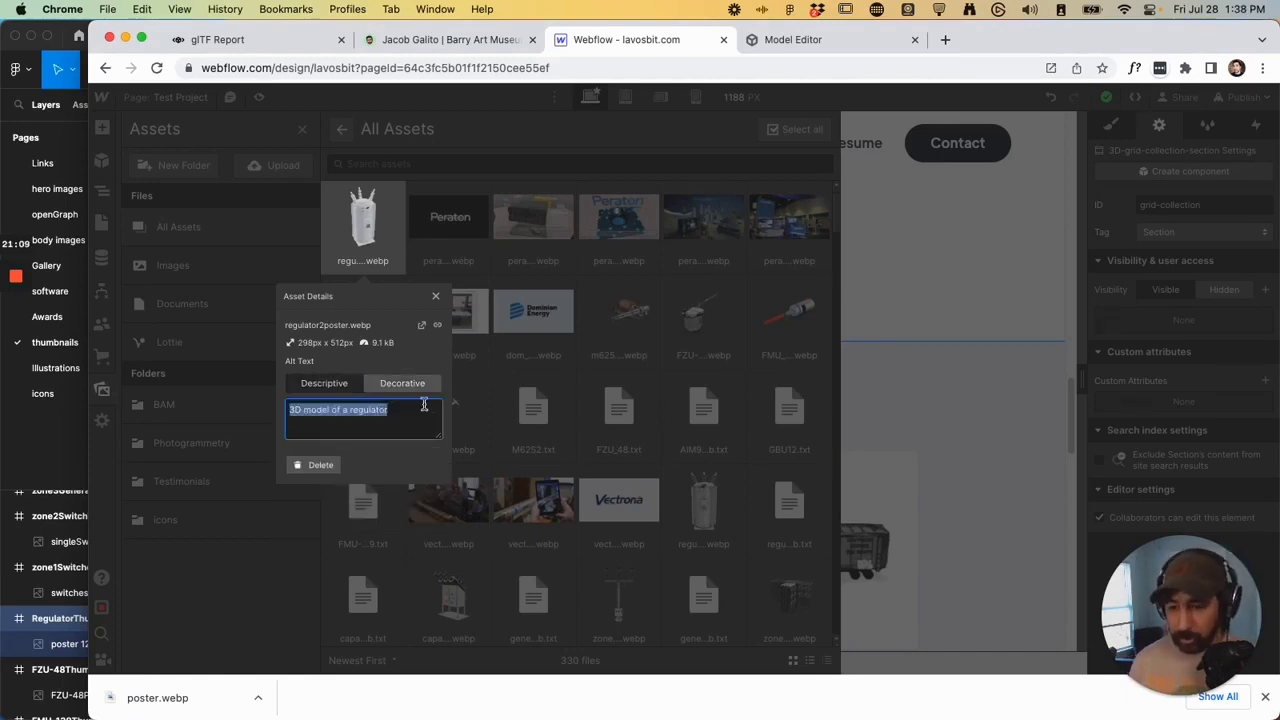
{"action": "left_click", "coordinate": [435, 297]}
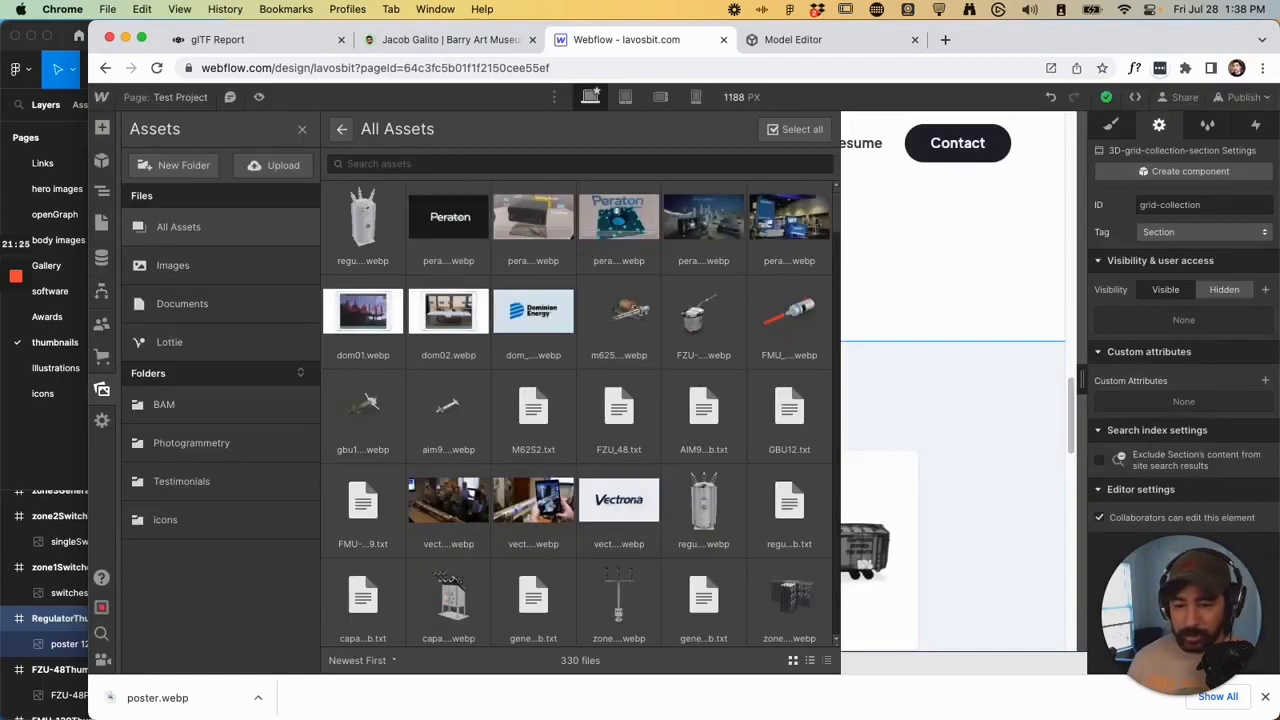
Rename the regulator .glb in Downloads to regulator2.glb.txt and upload it to Webflow Assets.
{"action": "left_click", "coordinate": [200, 686]}
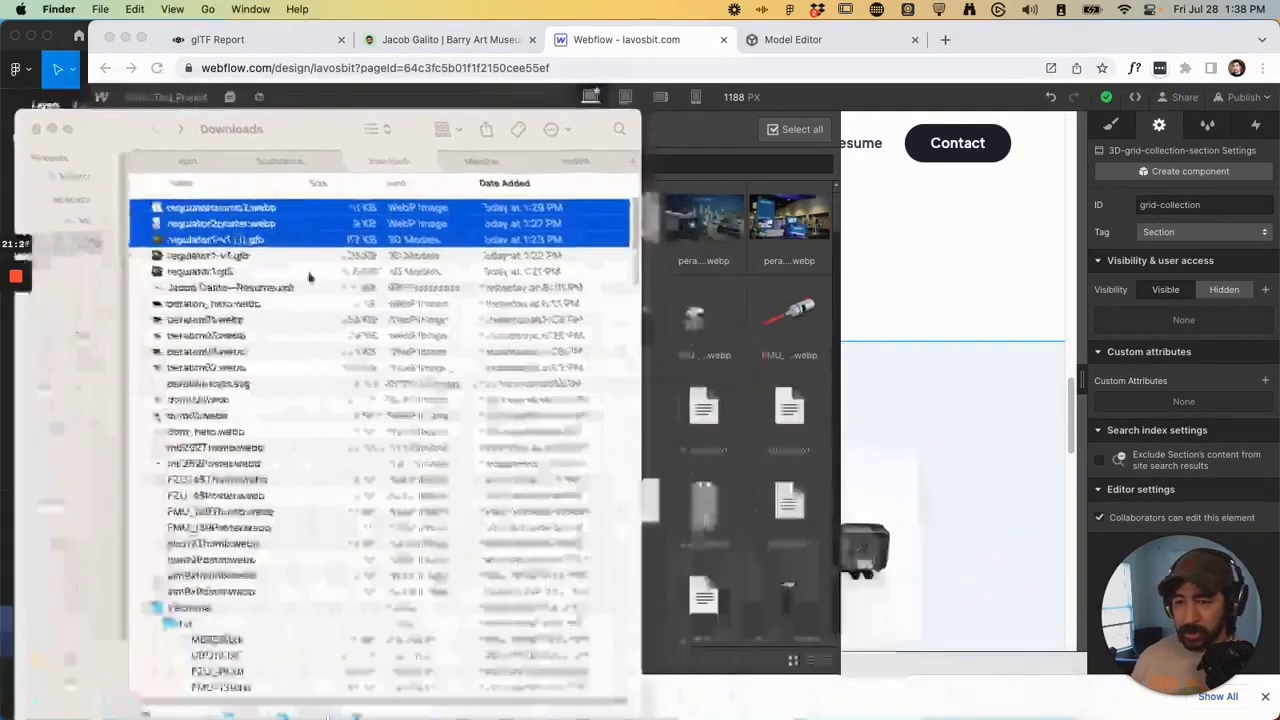
{"action": "left_click_drag", "start_coordinate": [335, 130], "coordinate": [867, 128]}
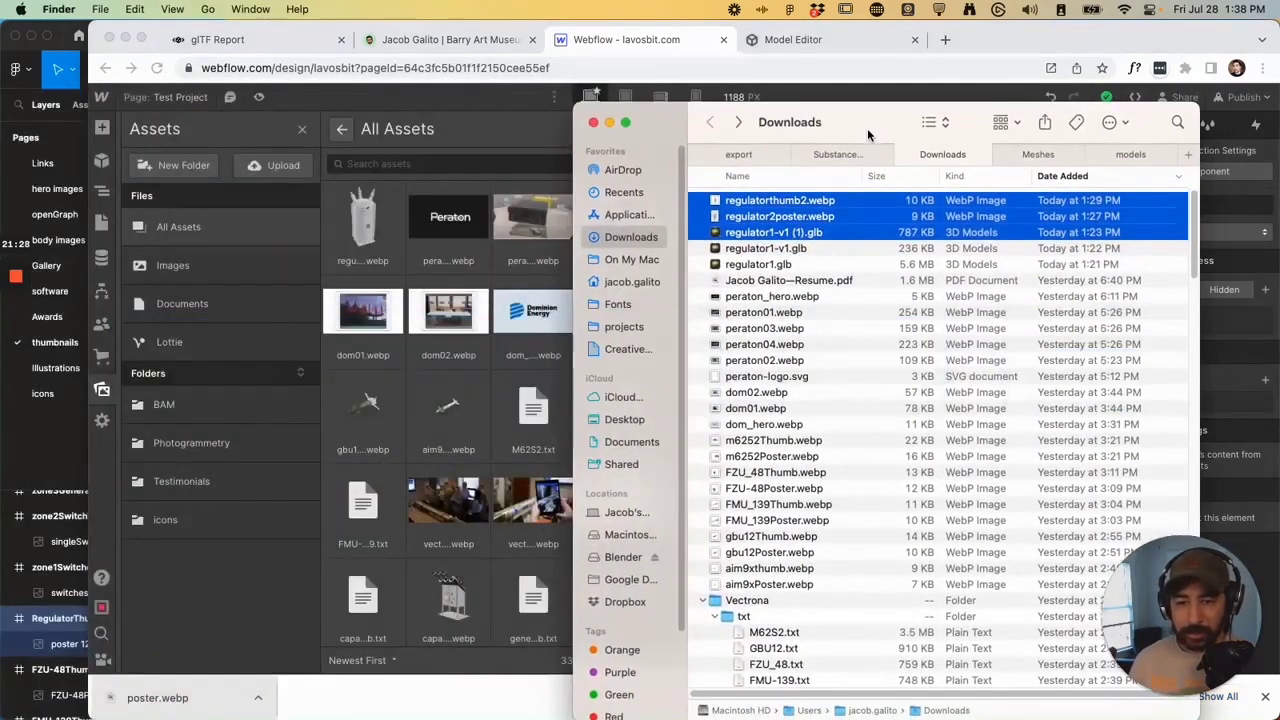
{"action": "left_click", "coordinate": [807, 252]}
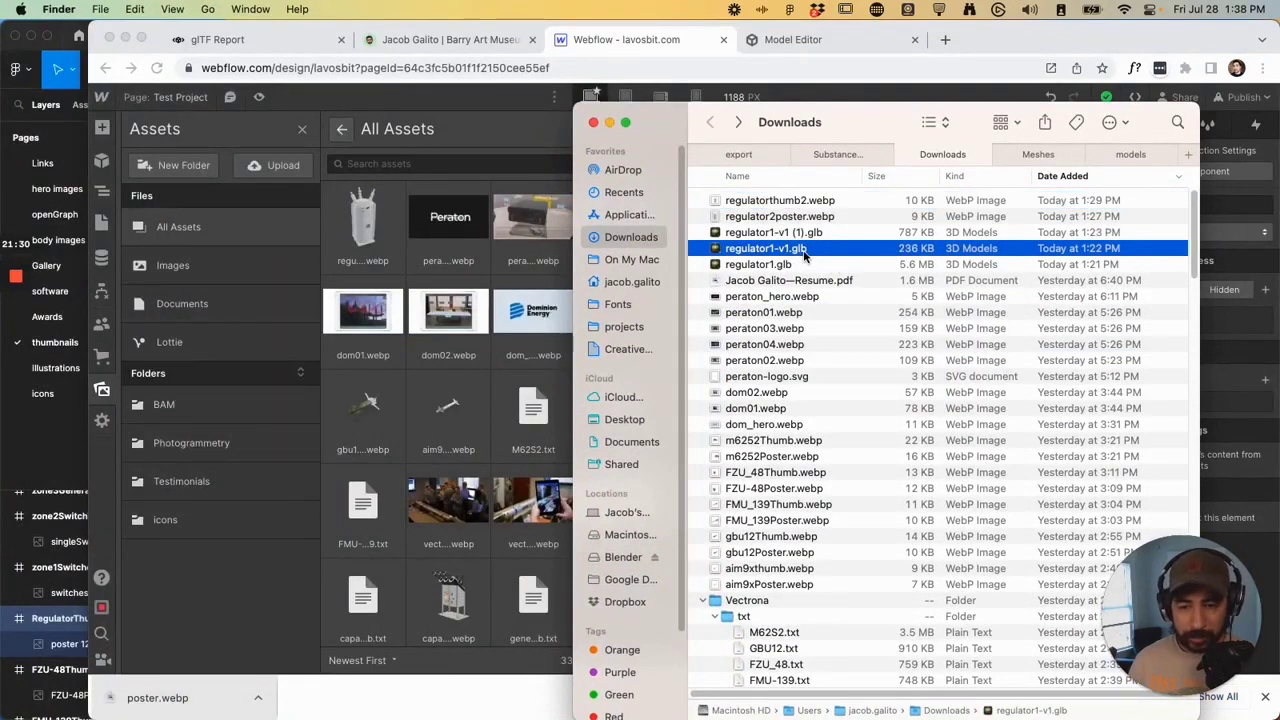
{"action": "left_click", "coordinate": [780, 249]}
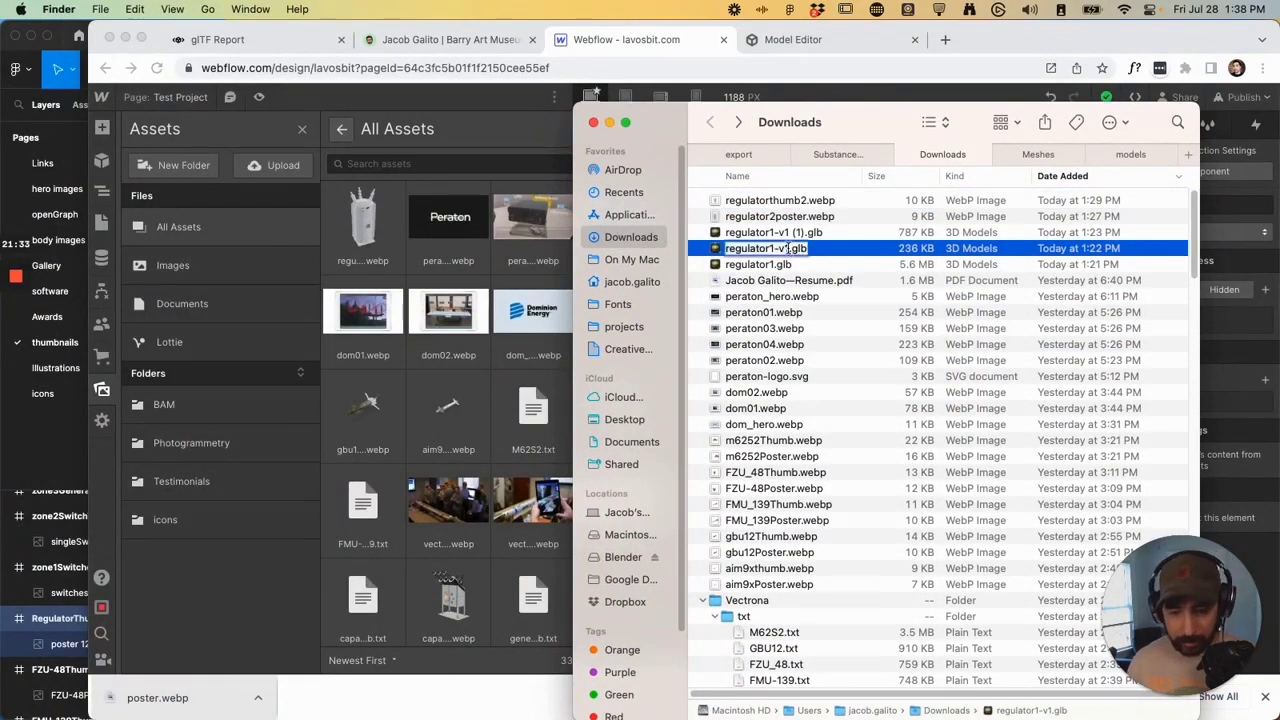
{"action": "key", "text": "BackSpace"}
{"action": "key", "text": "BackSpace"}
{"action": "key", "text": "BackSpace"}
{"action": "key", "text": "BackSpace"}
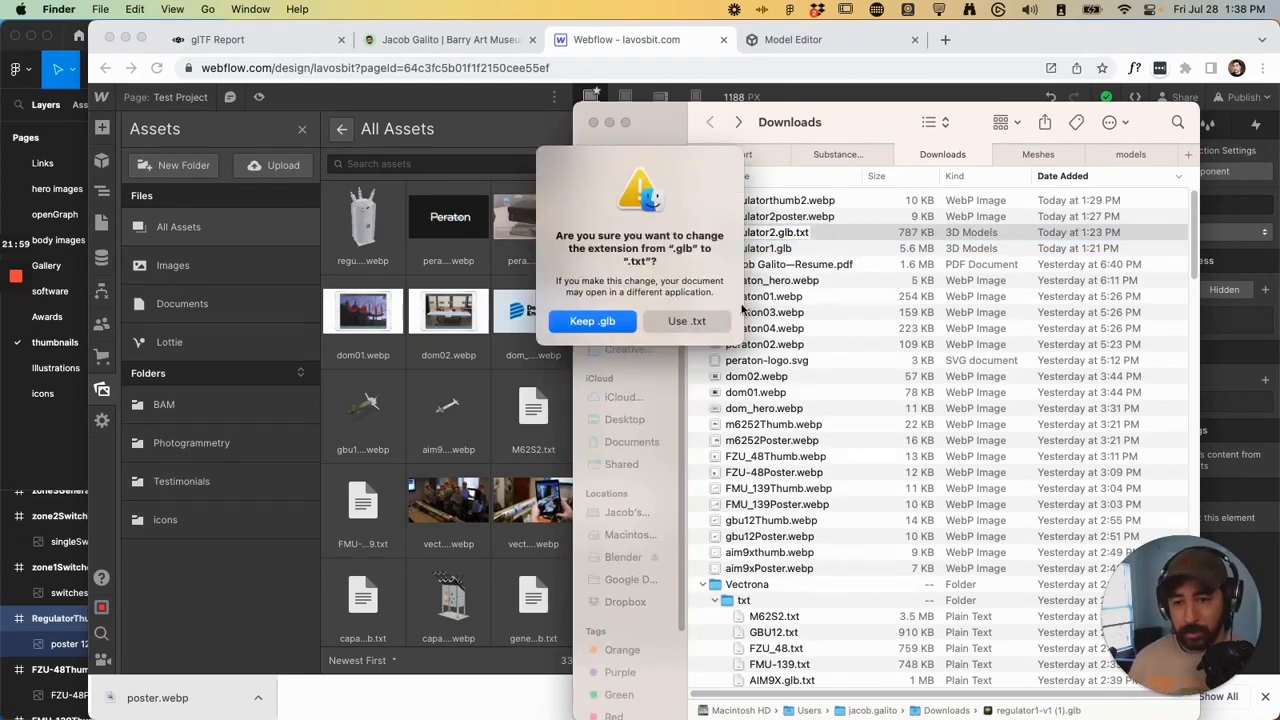
{"action": "left_click", "coordinate": [704, 321]}
{"action": "left_click_drag", "start_coordinate": [795, 236], "coordinate": [410, 225]}
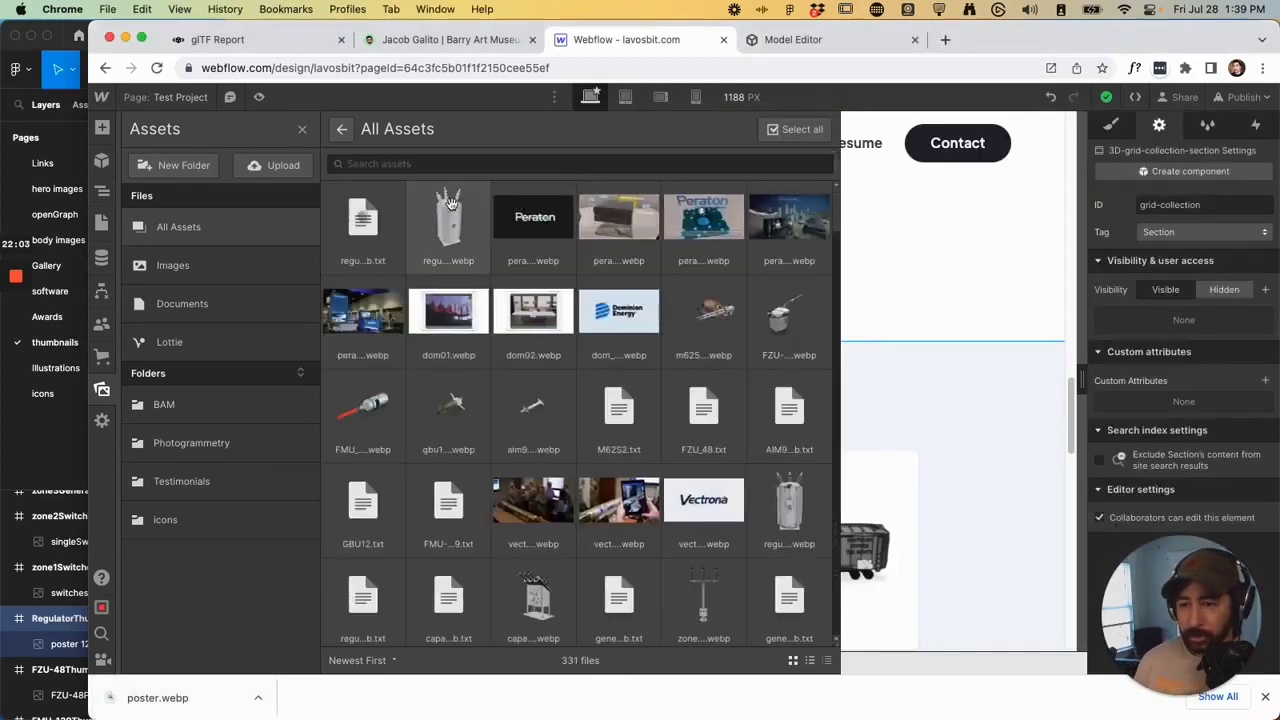
Paste '3D model of a regulator' as the alt text of the uploaded regulator2.glb.txt.
{"action": "left_click", "coordinate": [398, 193]}
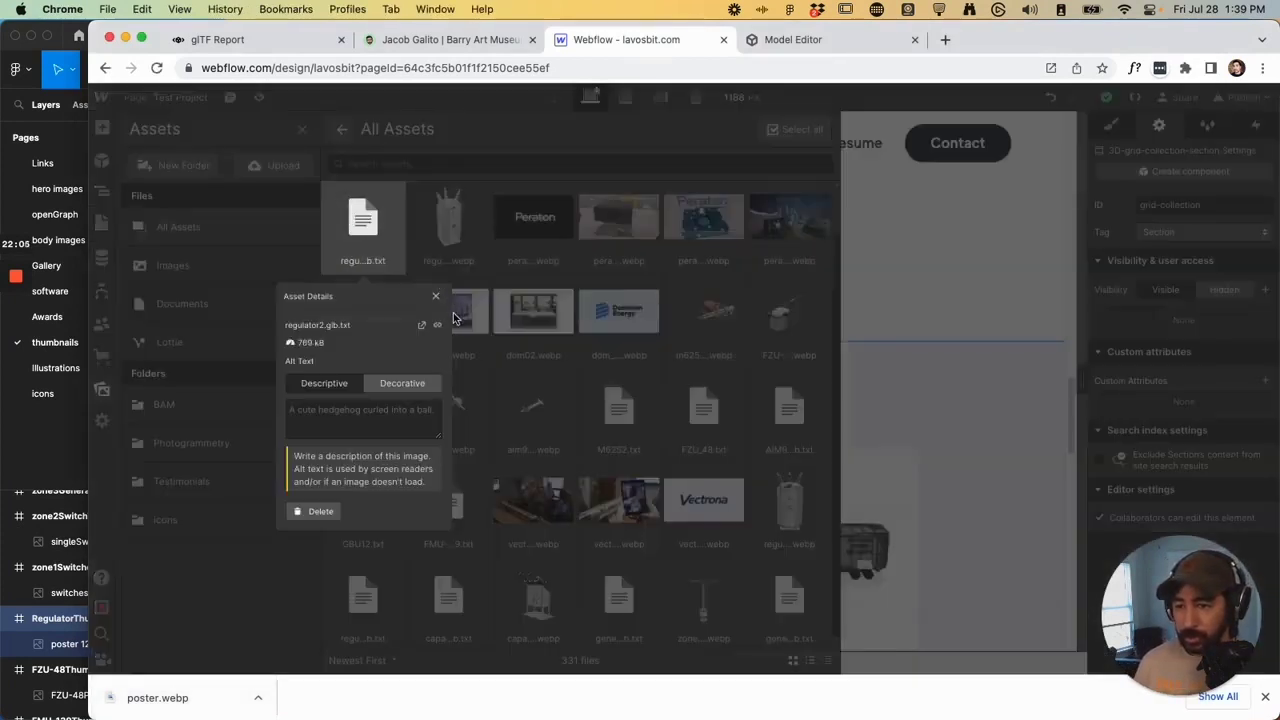
{"action": "left_click", "coordinate": [382, 410]}
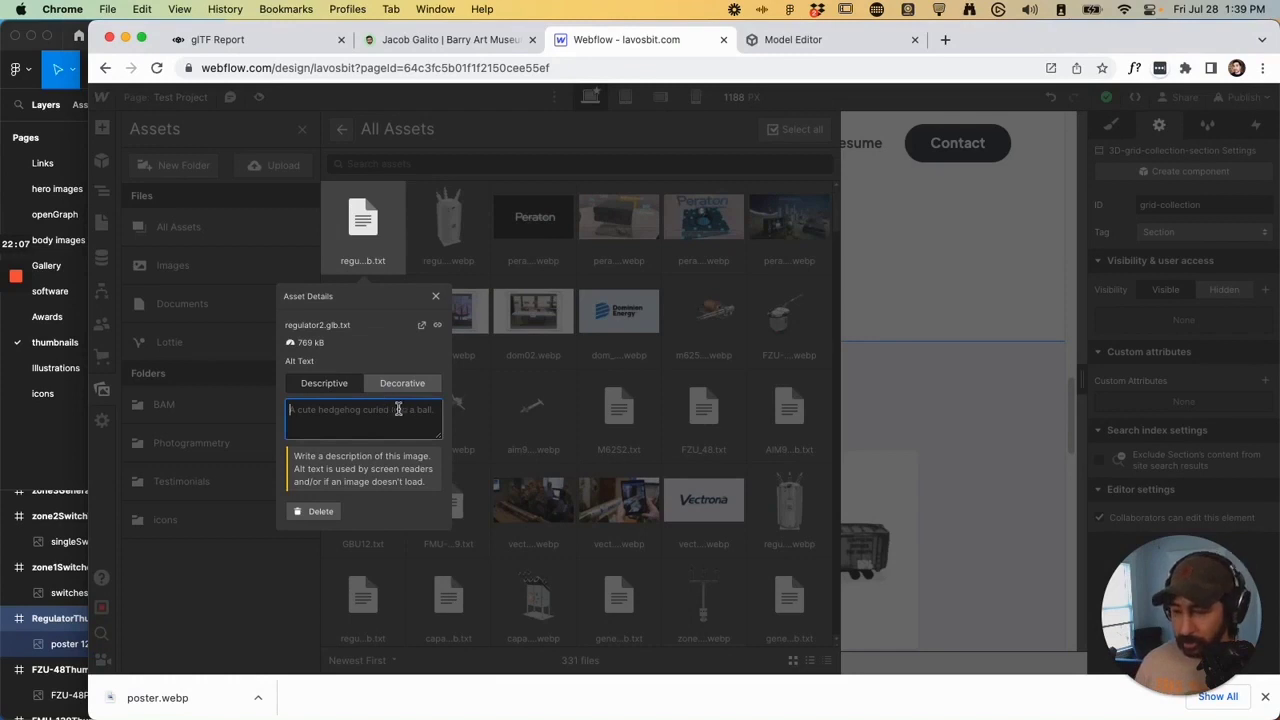
{"action": "key", "text": "super+v"}
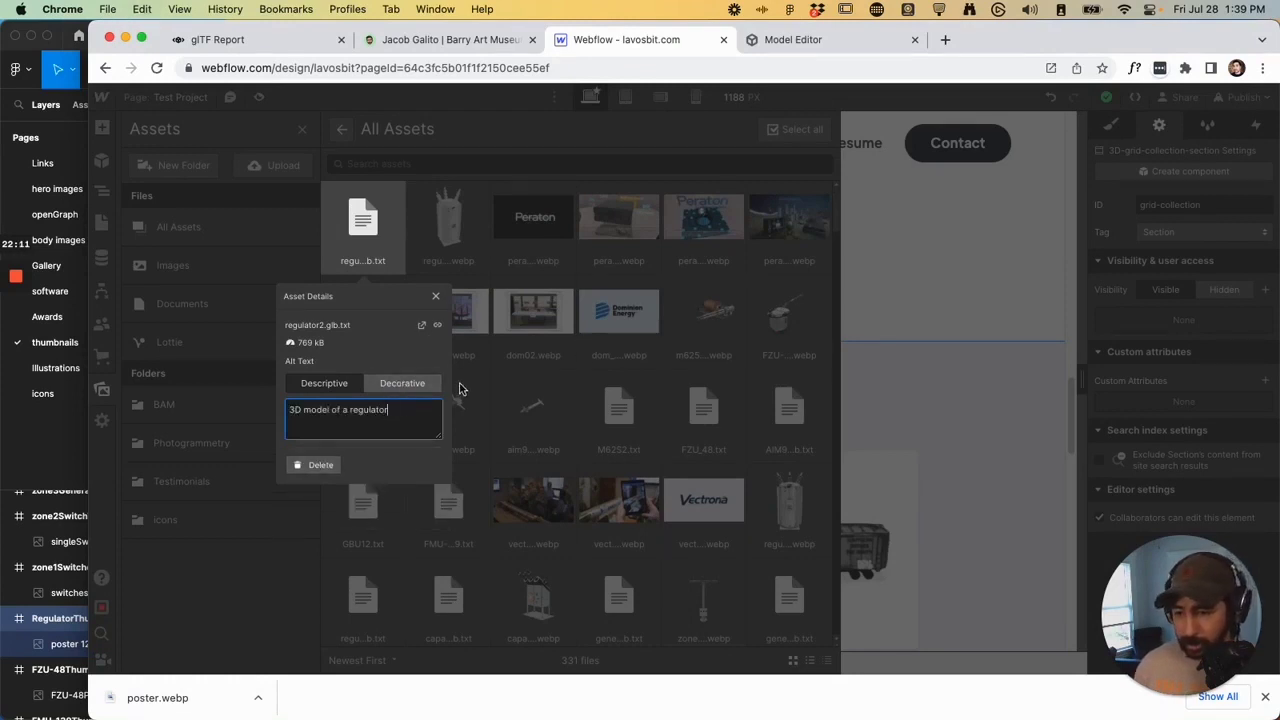
Paste the copied regulator2.glb.txt model link into the Regulator 2 Model field.
{"action": "left_click", "coordinate": [437, 328]}
{"action": "key", "text": "Escape"}
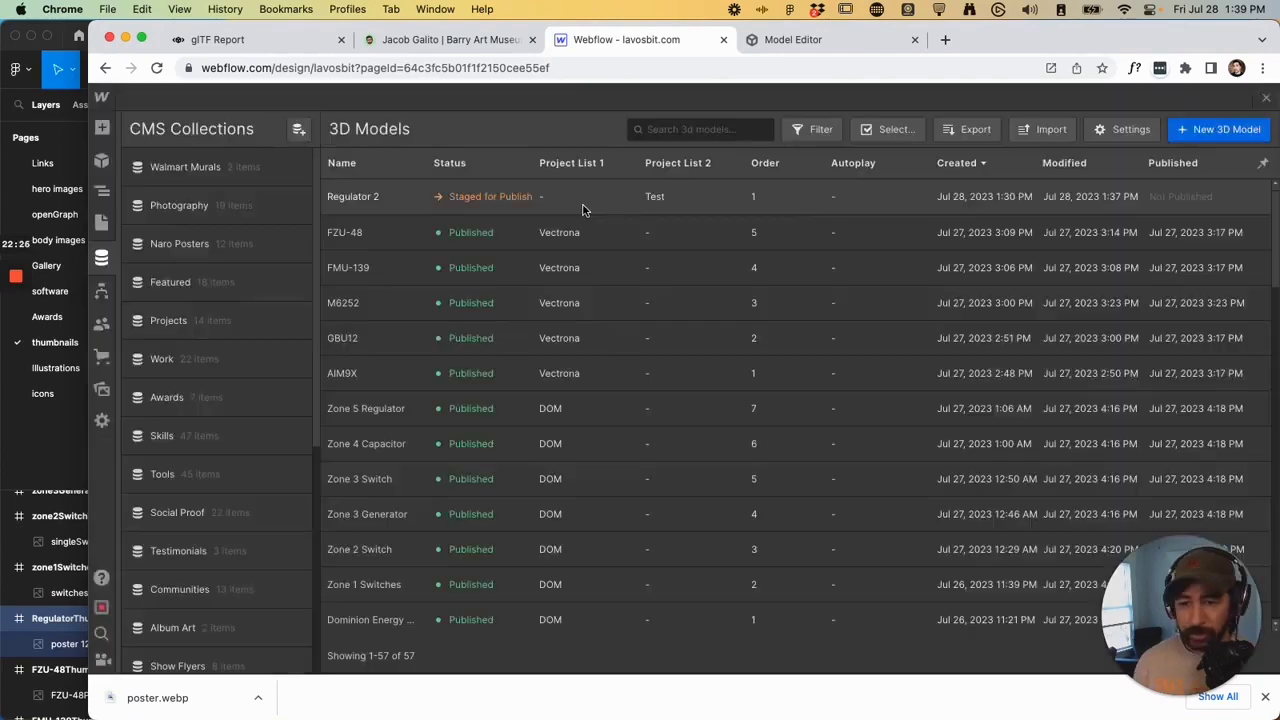
{"action": "left_click", "coordinate": [586, 200]}
{"action": "scroll", "coordinate": [851, 540], "scroll_direction": "down", "scroll_amount": 5}
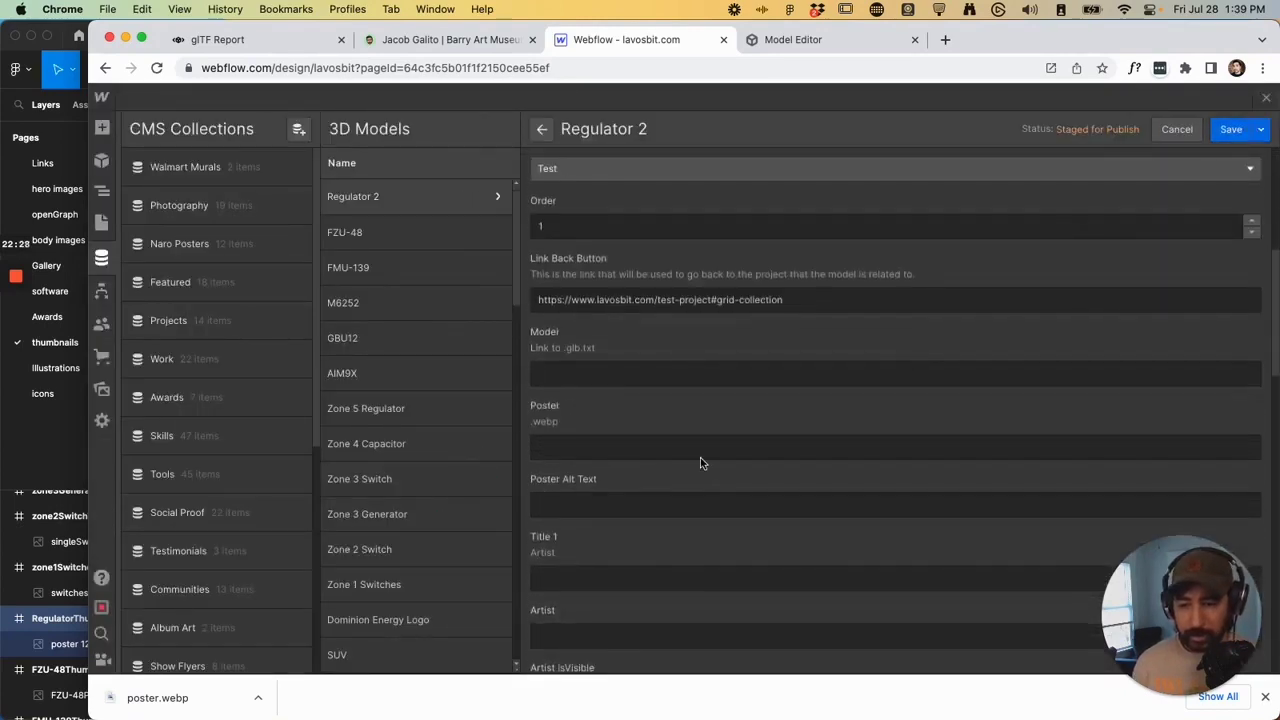
{"action": "left_click", "coordinate": [672, 373]}
{"action": "key", "text": "super+v"}
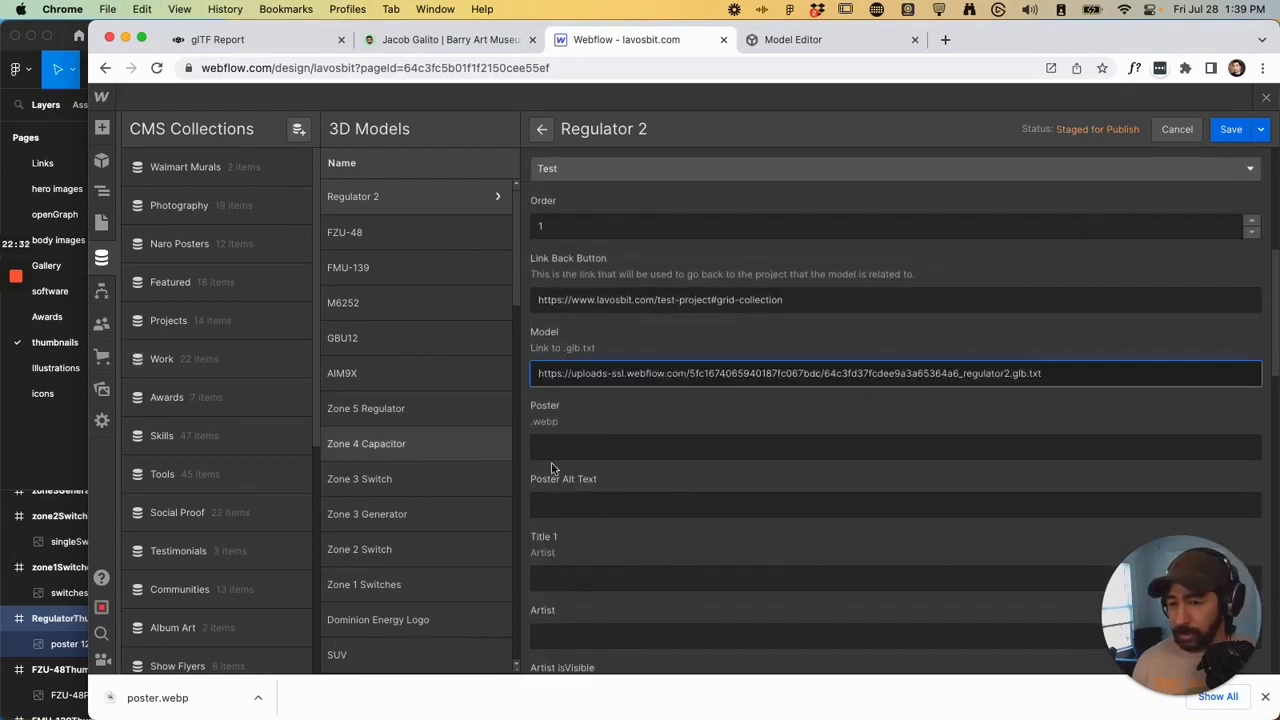
Set Poster Alt Text to '3D model of a regulator', save, and open the asset library.
{"action": "left_click", "coordinate": [597, 450]}
{"action": "left_click", "coordinate": [601, 506]}
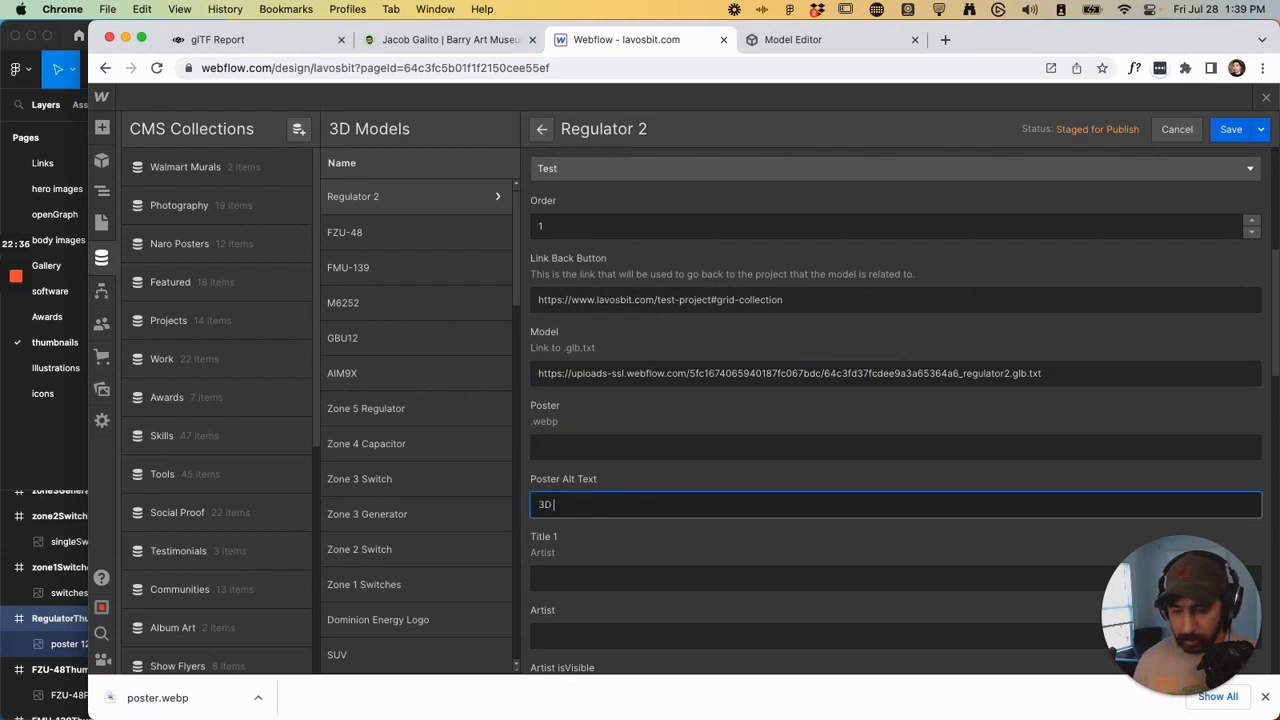
{"action": "type", "text": "3D model of a regulator"}
{"action": "left_click", "coordinate": [1231, 129]}
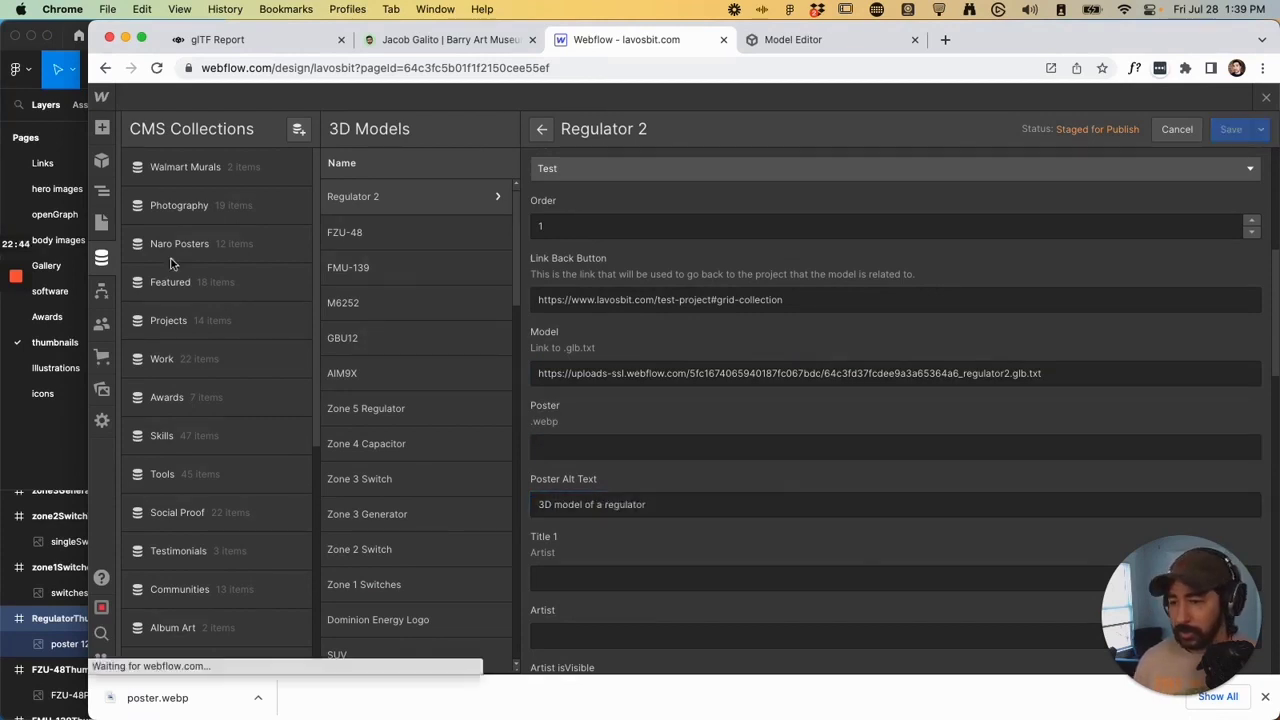
{"action": "left_click", "coordinate": [101, 388]}
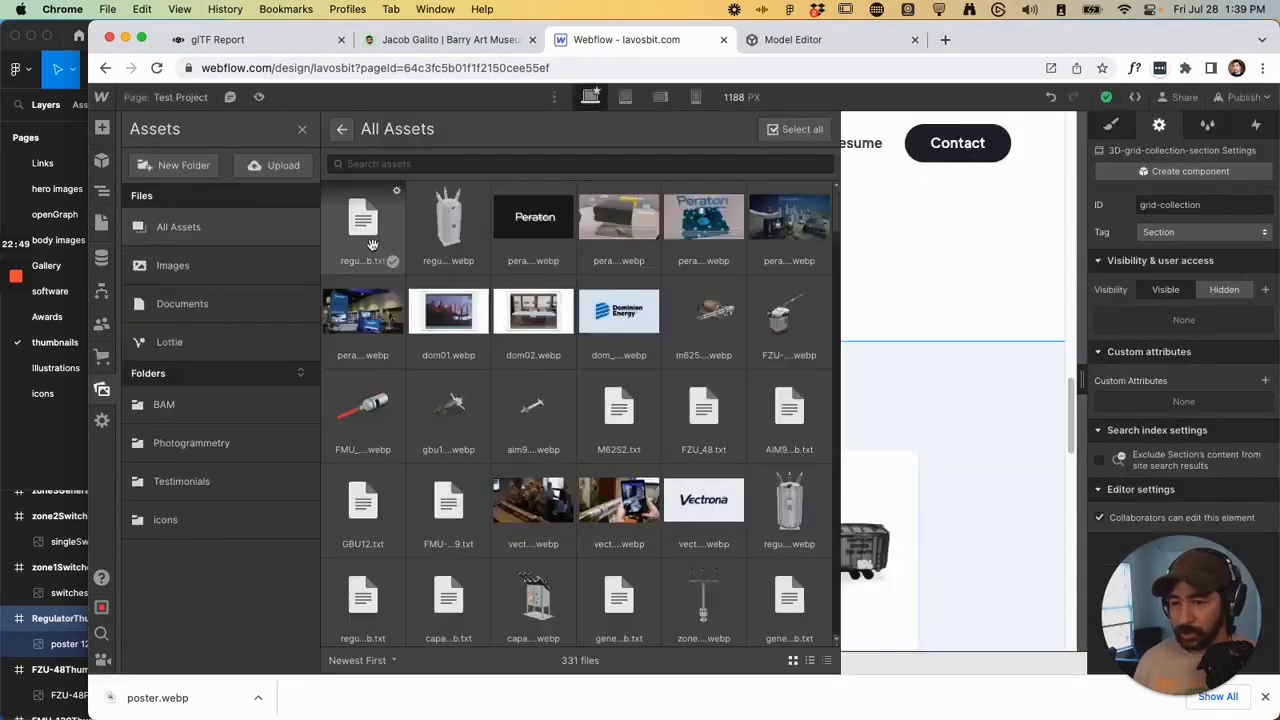
Fill Poster with the regulator2poster.webp link and set Title 1 to '3D process'.
{"action": "left_click", "coordinate": [487, 196]}
{"action": "left_click", "coordinate": [522, 327]}
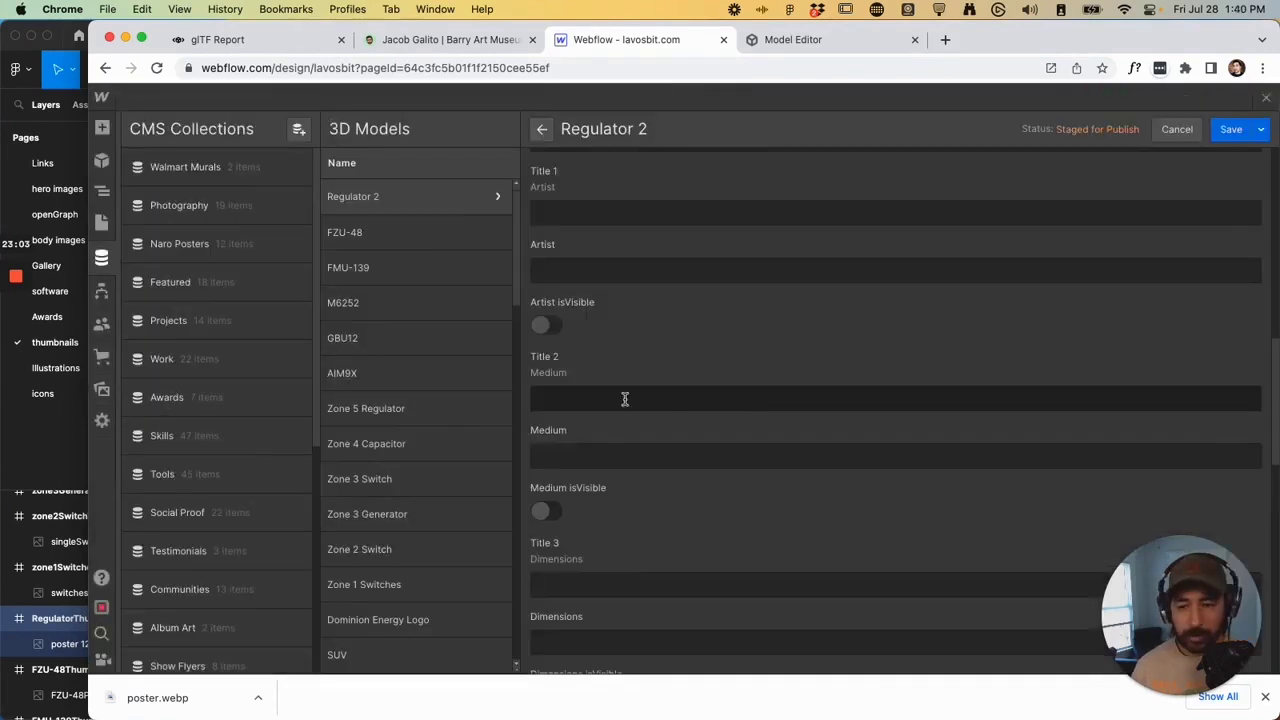
{"action": "scroll", "coordinate": [636, 380], "scroll_direction": "up", "scroll_amount": 2}
{"action": "scroll", "coordinate": [636, 380], "scroll_direction": "up", "scroll_amount": 1}
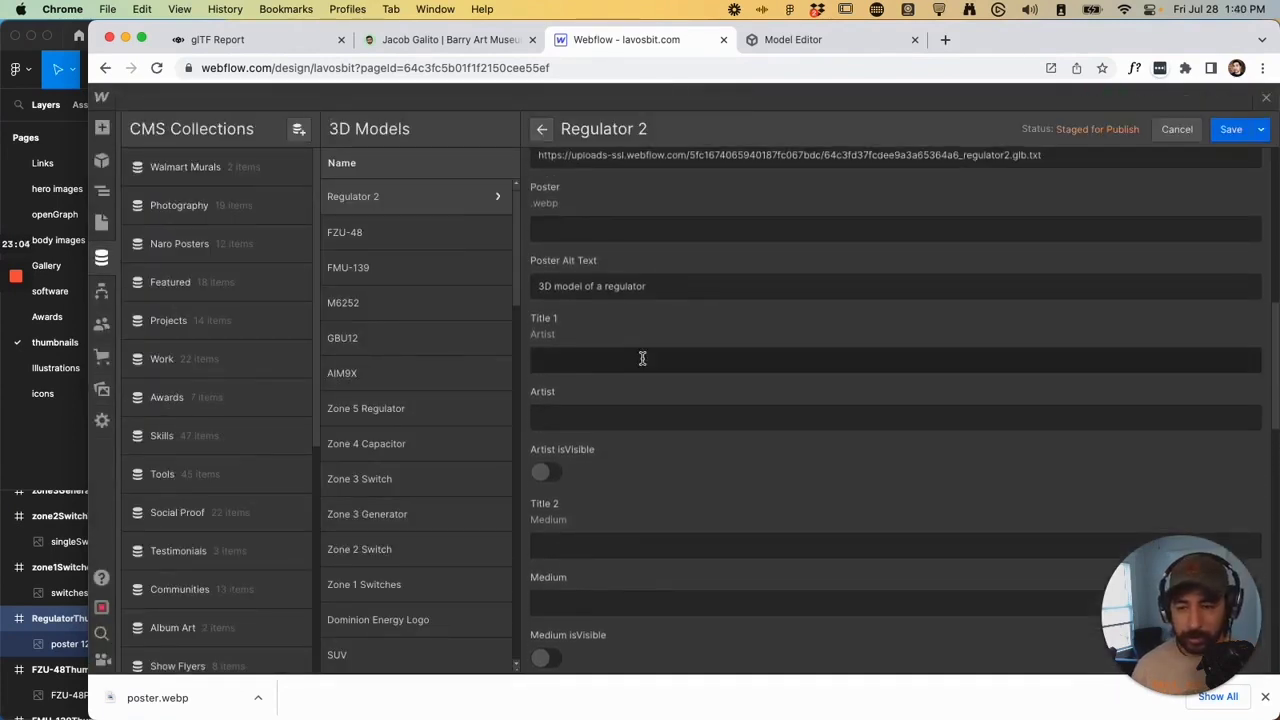
{"action": "left_click", "coordinate": [594, 229]}
{"action": "key", "text": "cmd+v"}
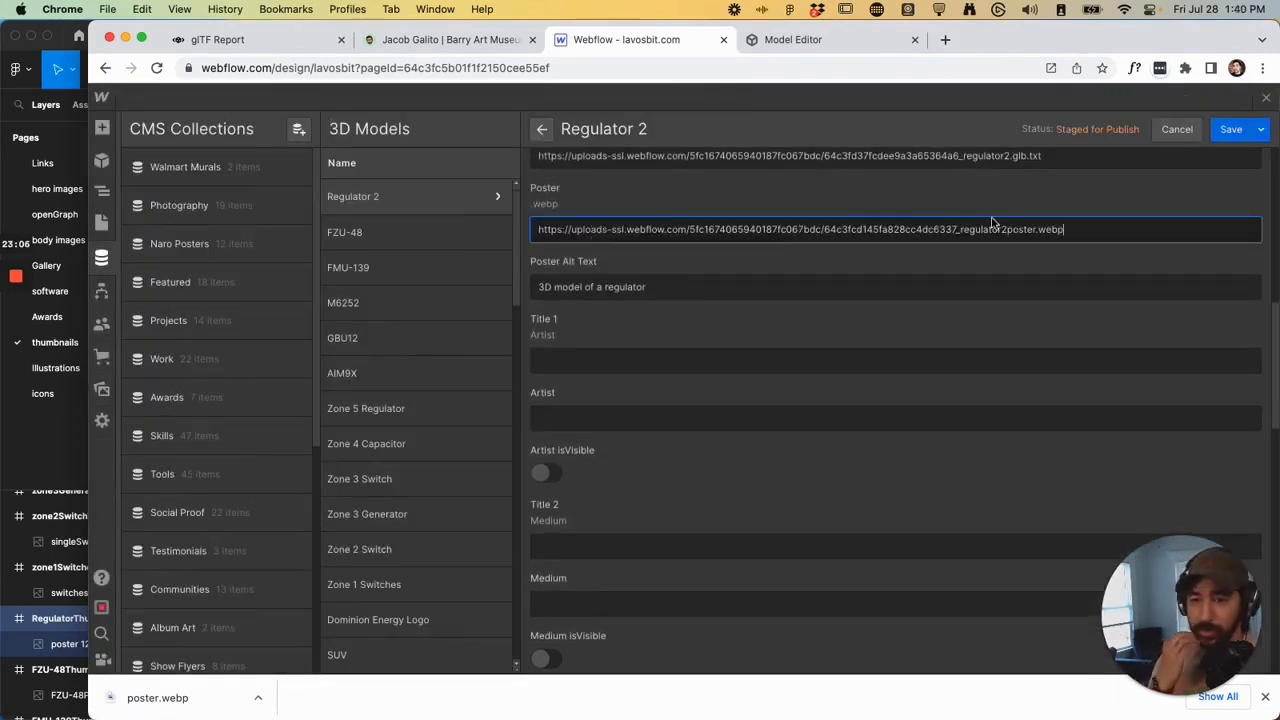
{"action": "left_click", "coordinate": [697, 358]}
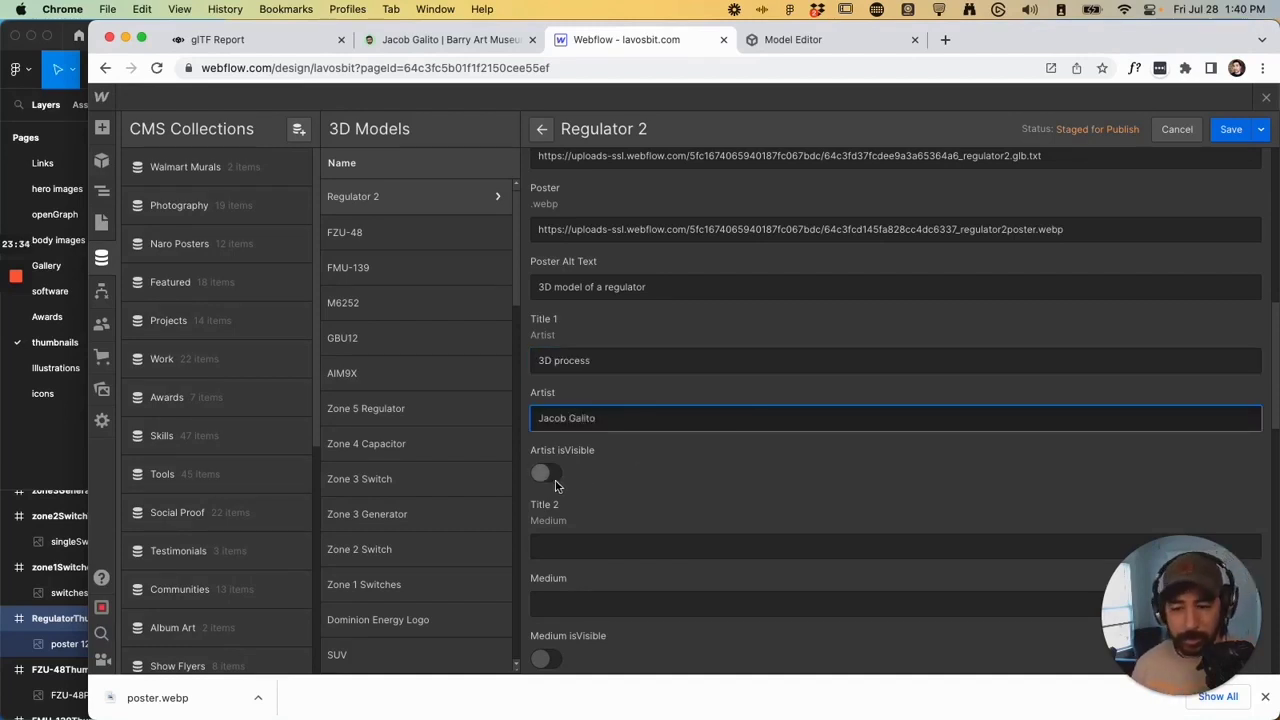
Make the artist credit visible and fill in the Title 2 and Title 3 stat labels.
{"action": "left_click", "coordinate": [555, 478]}
{"action": "scroll", "coordinate": [585, 475], "scroll_direction": "down", "scroll_amount": 4}
{"action": "left_click", "coordinate": [558, 346]}
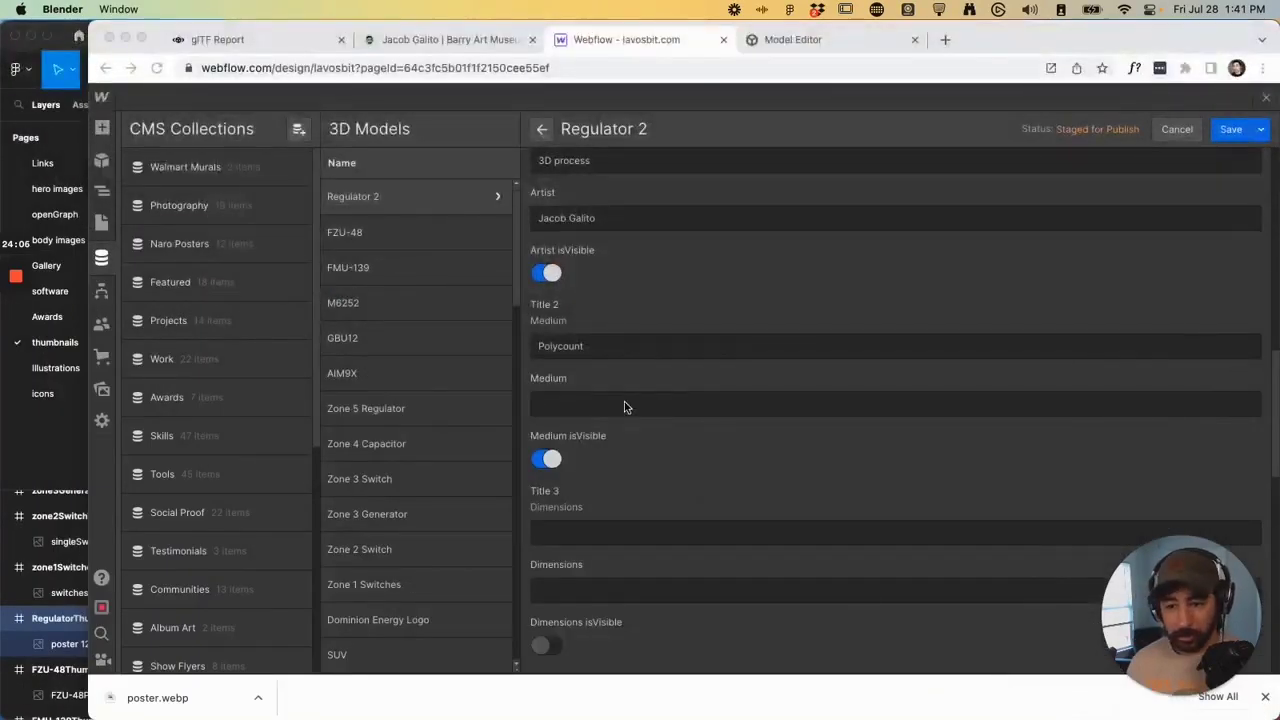
{"action": "left_click", "coordinate": [615, 533]}
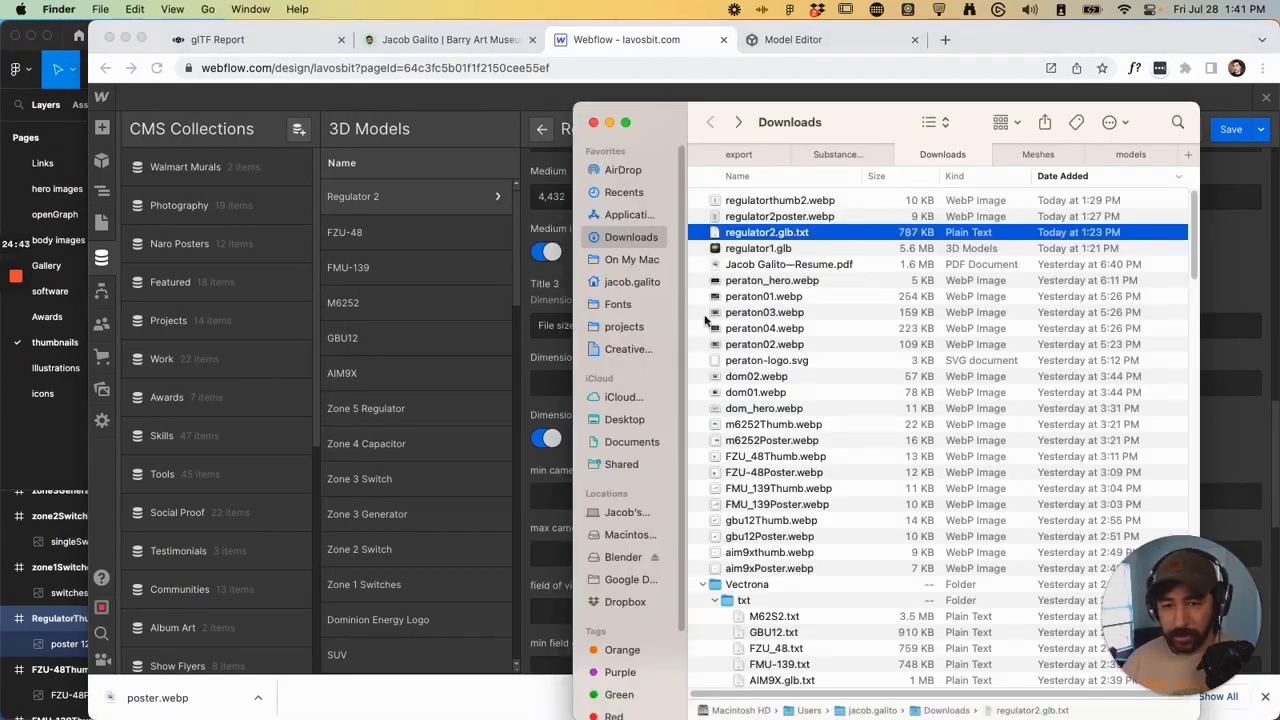
Enter the 787KB file size in the Dimensions field.
{"action": "key", "text": "super+Tab"}
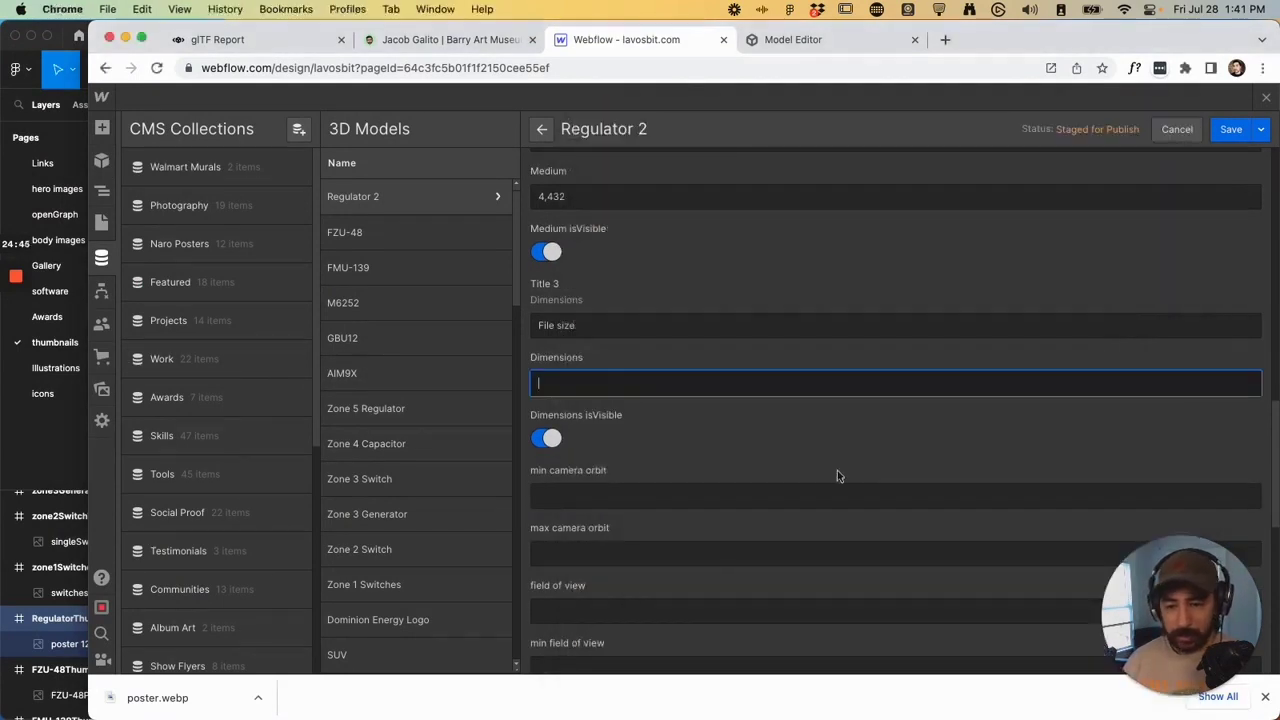
{"action": "key", "text": "super+v"}
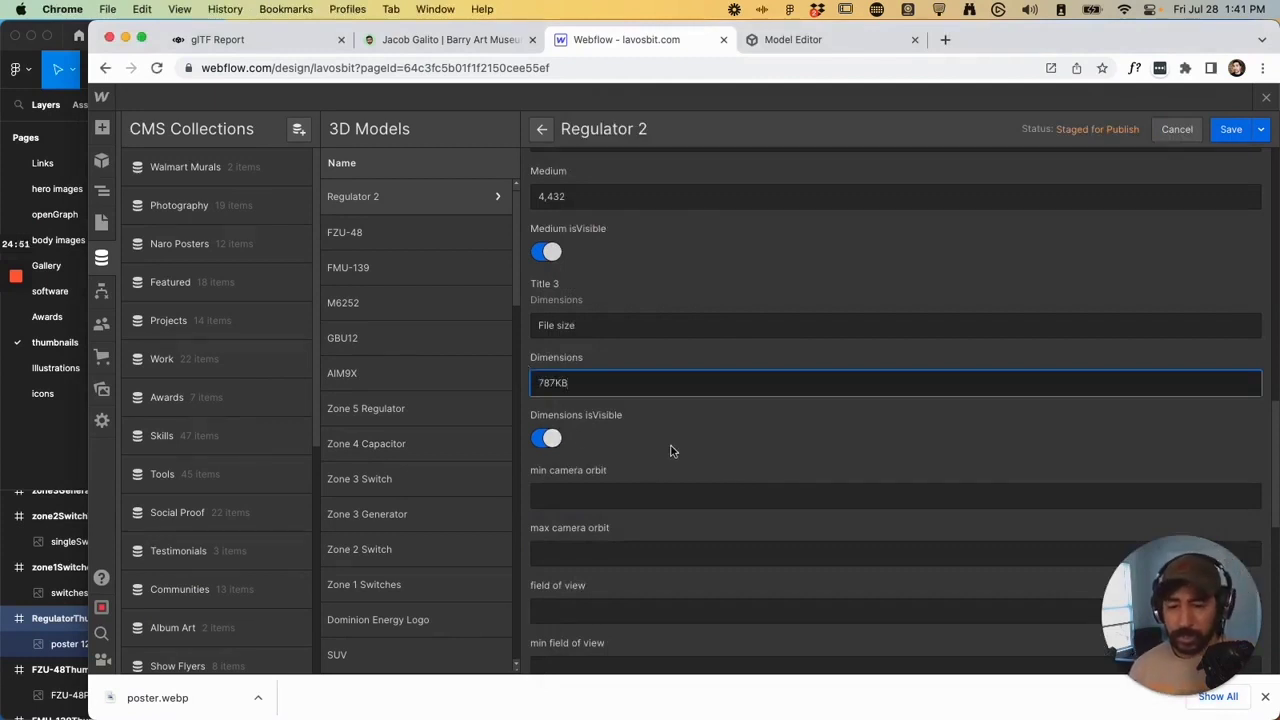
{"action": "scroll", "coordinate": [674, 446], "scroll_direction": "down", "scroll_amount": 2}
{"action": "scroll", "coordinate": [674, 443], "scroll_direction": "down", "scroll_amount": 1}
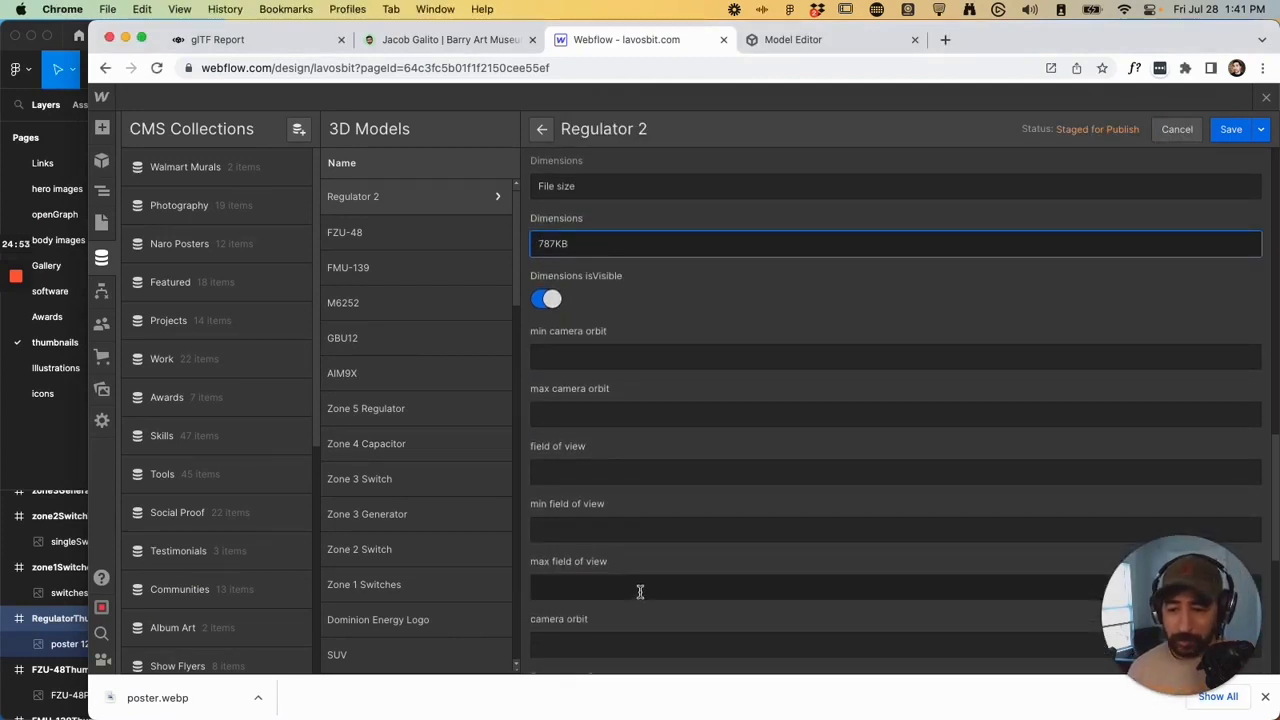
{"action": "scroll", "coordinate": [640, 588], "scroll_direction": "down", "scroll_amount": 1}
{"action": "scroll", "coordinate": [630, 418], "scroll_direction": "down", "scroll_amount": 1}
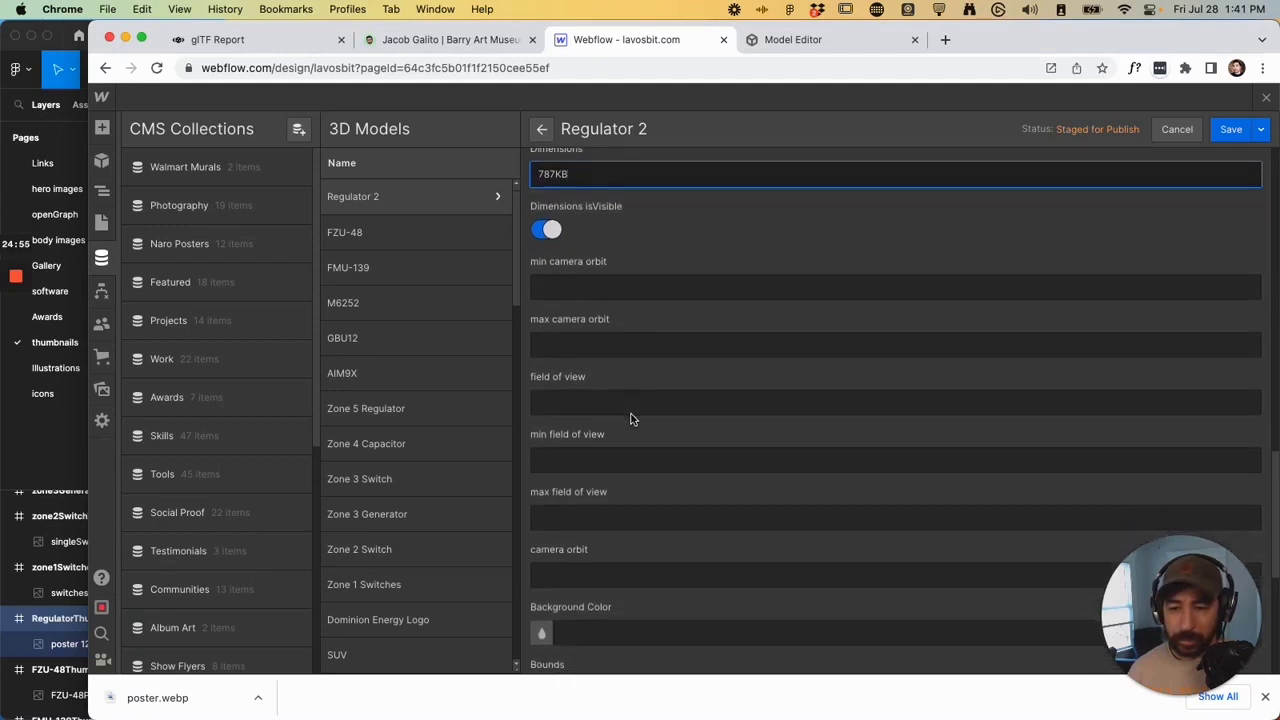
Copy min orbit 'auto 40deg 7.502m', max orbit 'auto 90deg auto' and 23.72deg field of view into Regulator 2.
{"action": "left_click", "coordinate": [776, 42]}
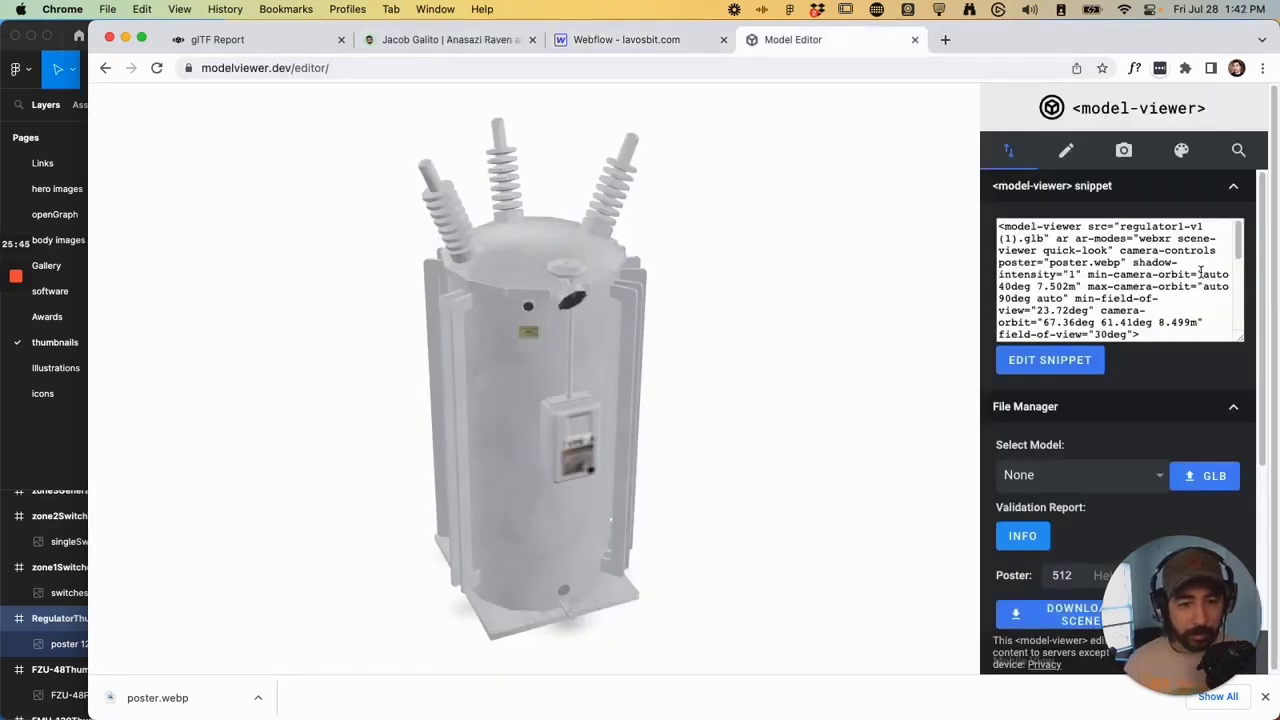
{"action": "left_click_drag", "start_coordinate": [1200, 272], "coordinate": [1080, 287]}
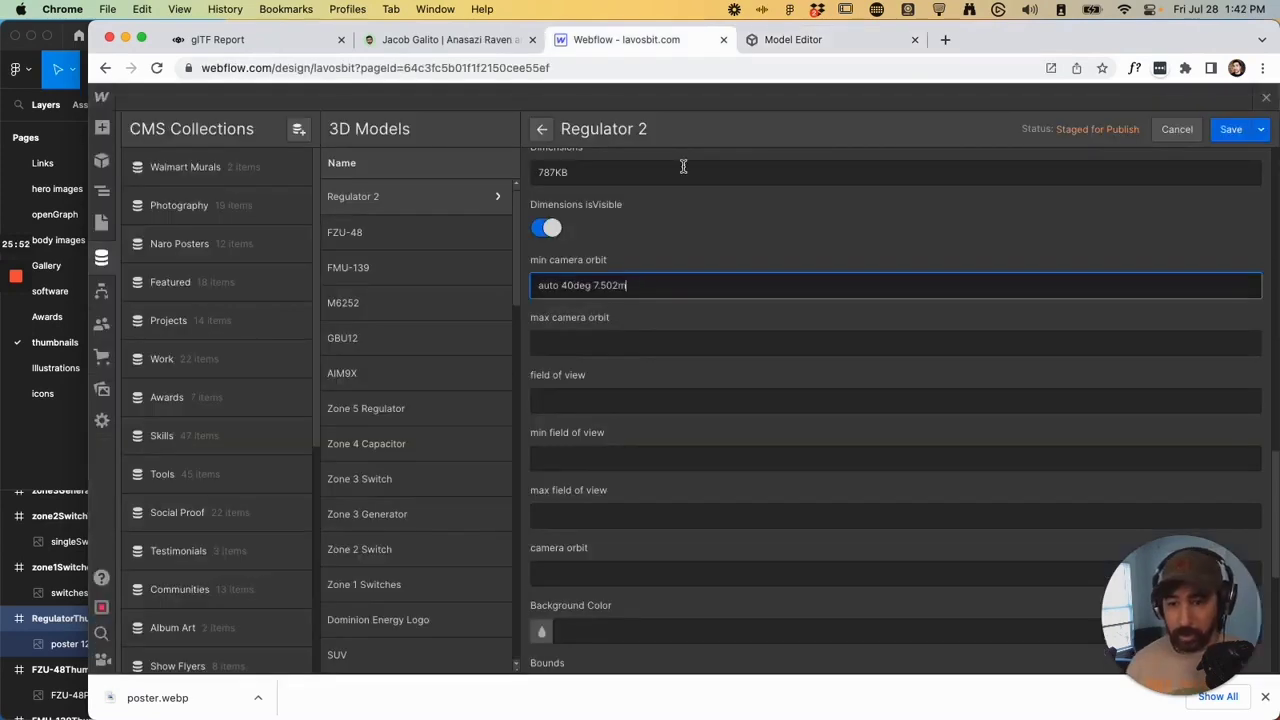
{"action": "left_click", "coordinate": [792, 42]}
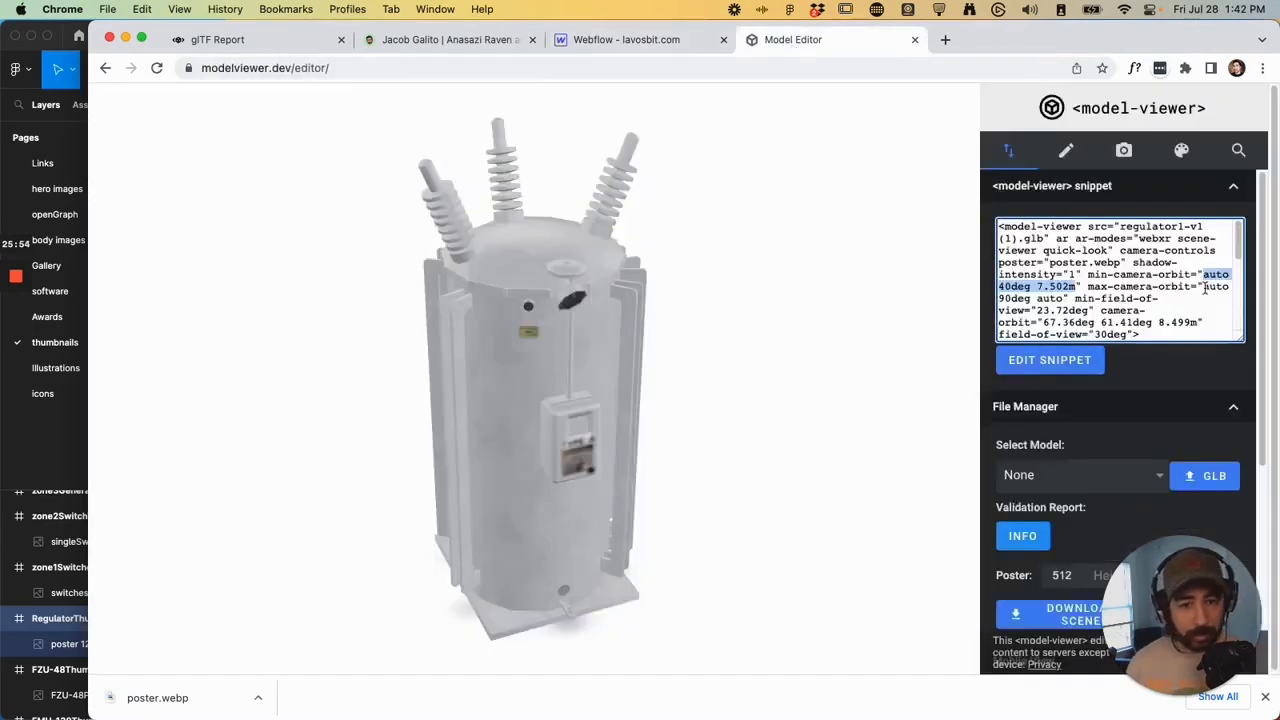
{"action": "left_click_drag", "start_coordinate": [1205, 288], "coordinate": [1080, 298]}
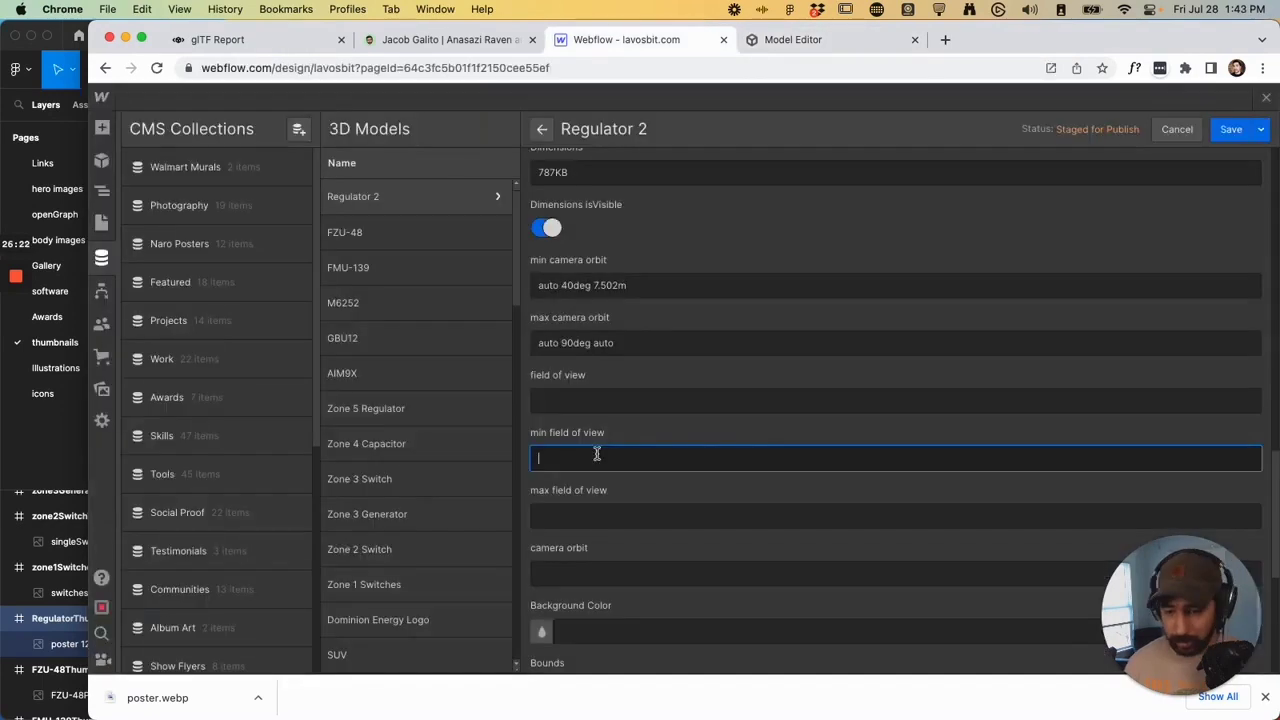
{"action": "type", "text": "23.72deg"}
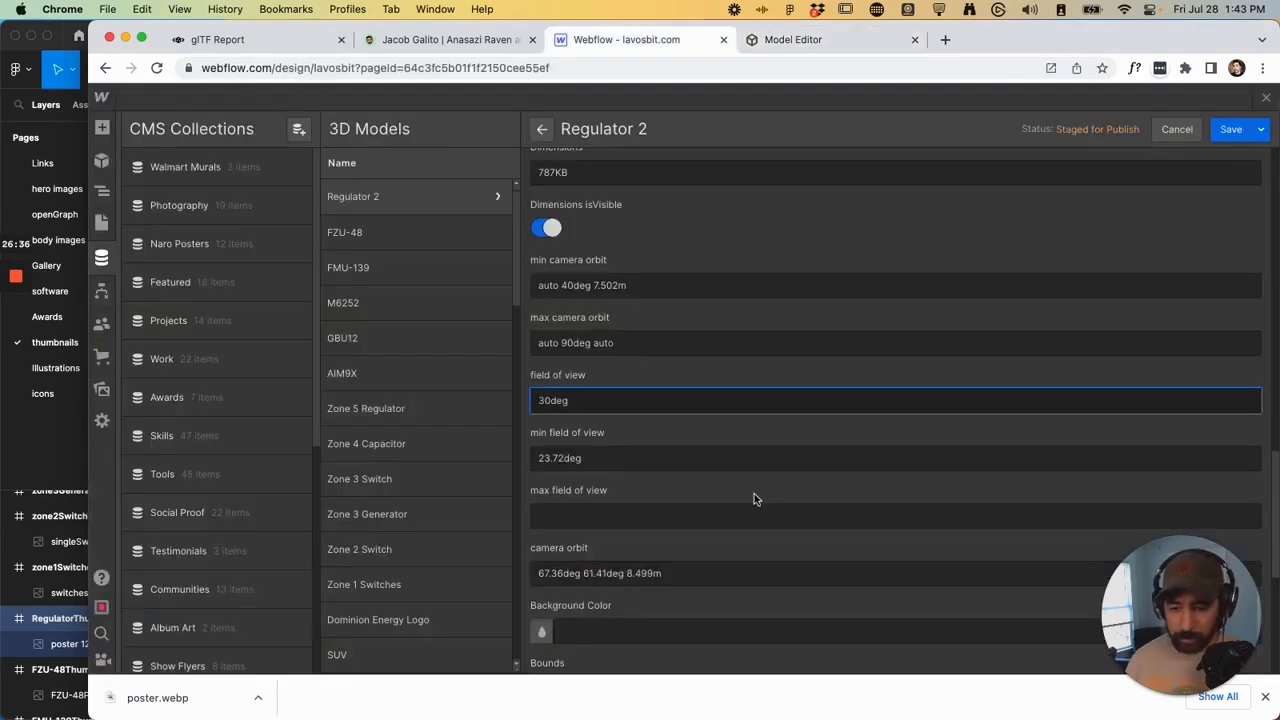
Fill the Auto Rotate field with auto-rotate and move on to Autoplay.
{"action": "scroll", "coordinate": [754, 493], "scroll_direction": "down", "scroll_amount": 5}
{"action": "left_click", "coordinate": [588, 527]}
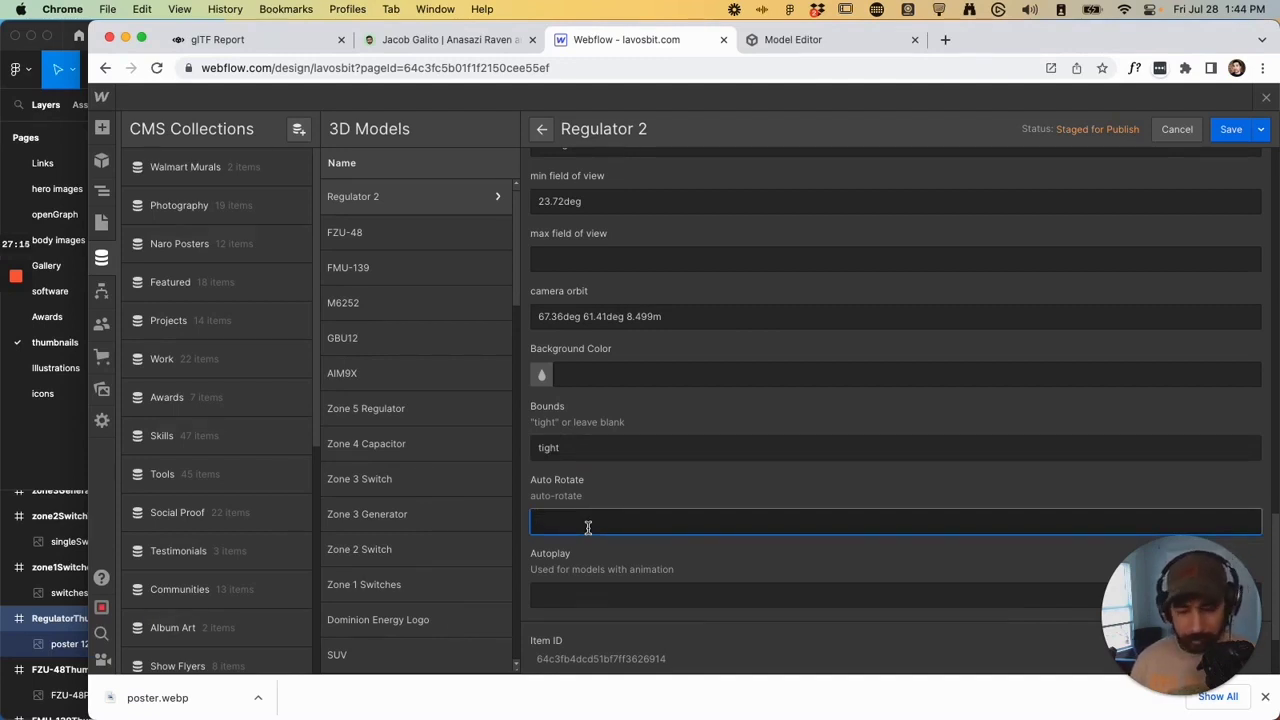
{"action": "type", "text": "auto-rotate"}
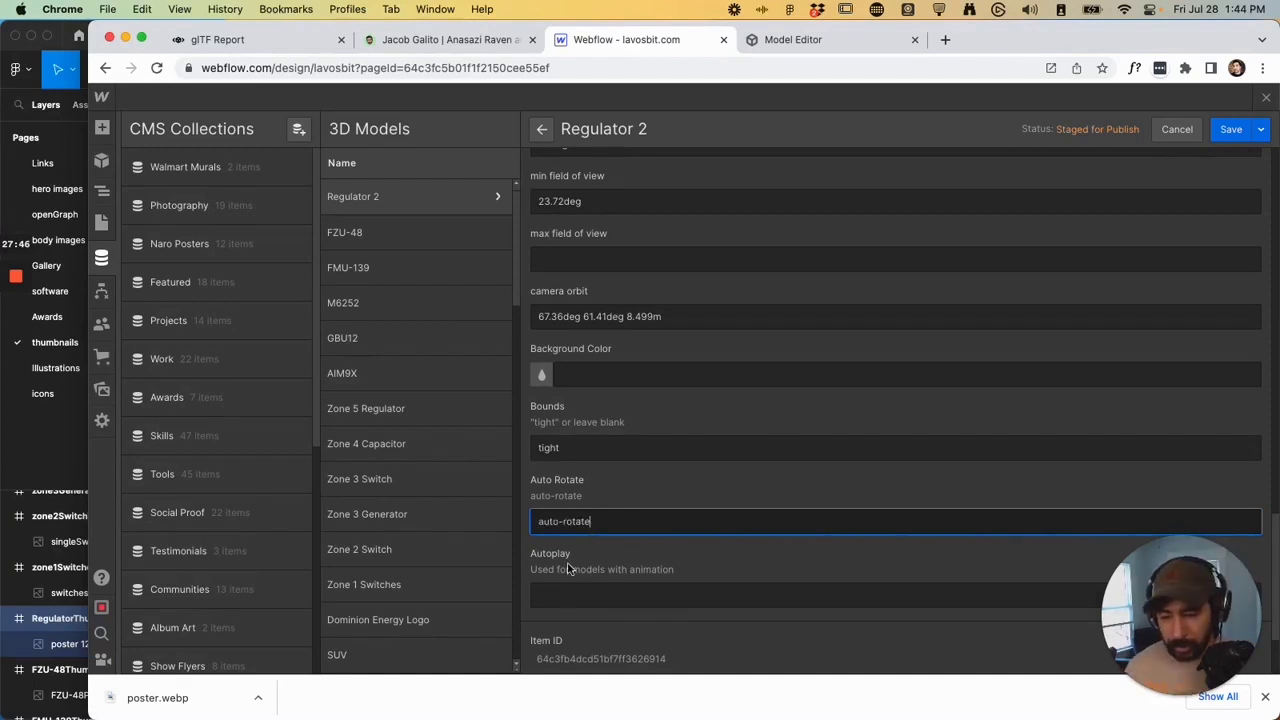
{"action": "left_click", "coordinate": [593, 595]}
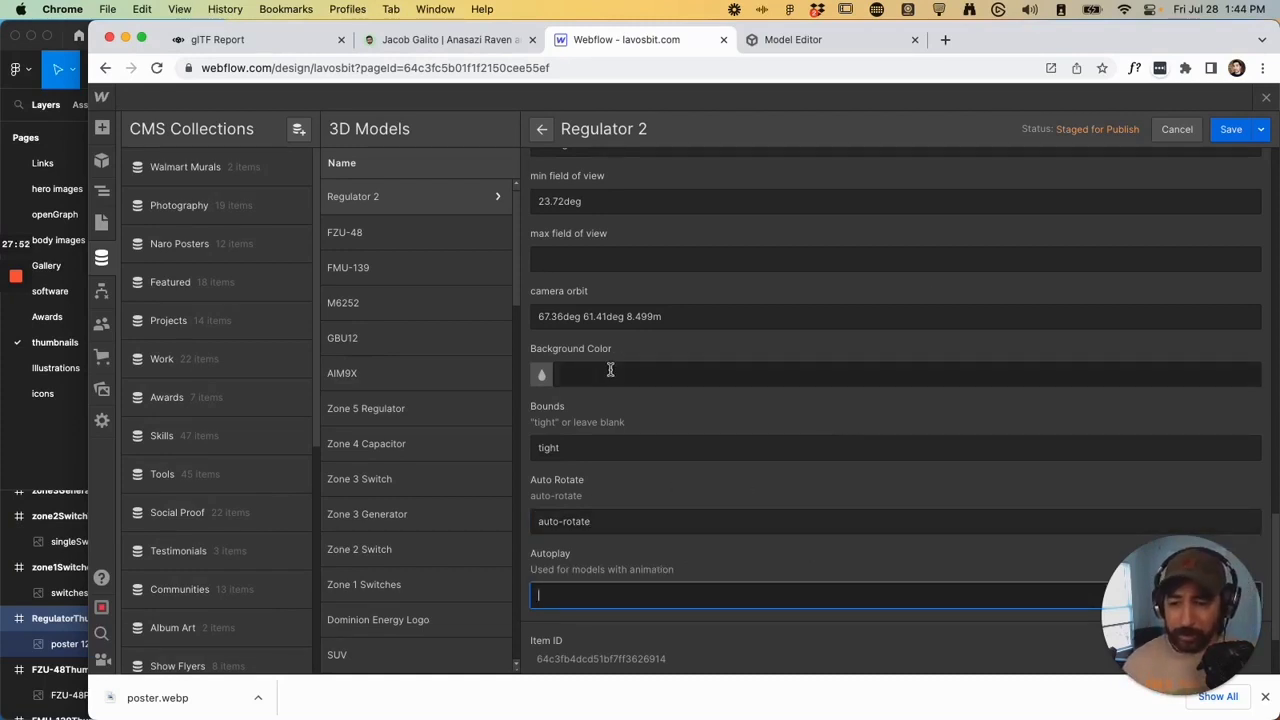
{"action": "scroll", "coordinate": [610, 370], "scroll_direction": "up", "scroll_amount": 8}
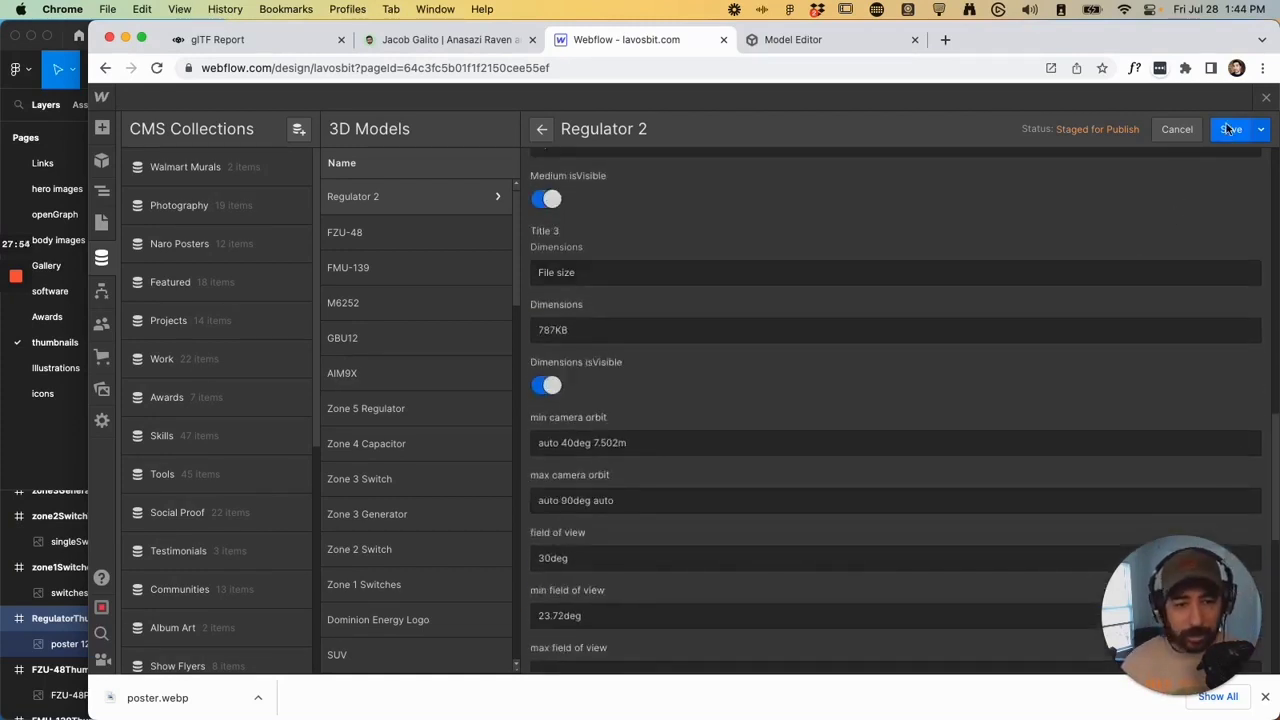
Save Regulator 2 and filter Collection List 14 to Project List 2 equals Test.
{"action": "left_click", "coordinate": [1230, 129]}
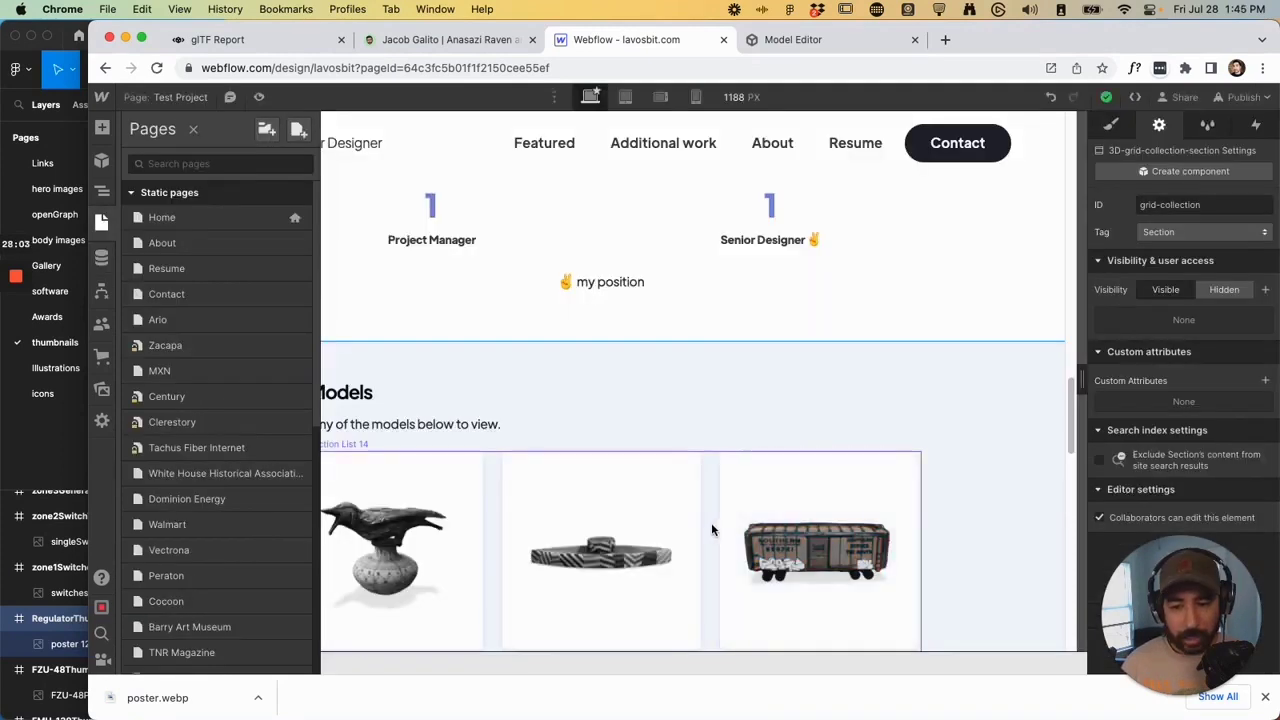
{"action": "left_click", "coordinate": [711, 522]}
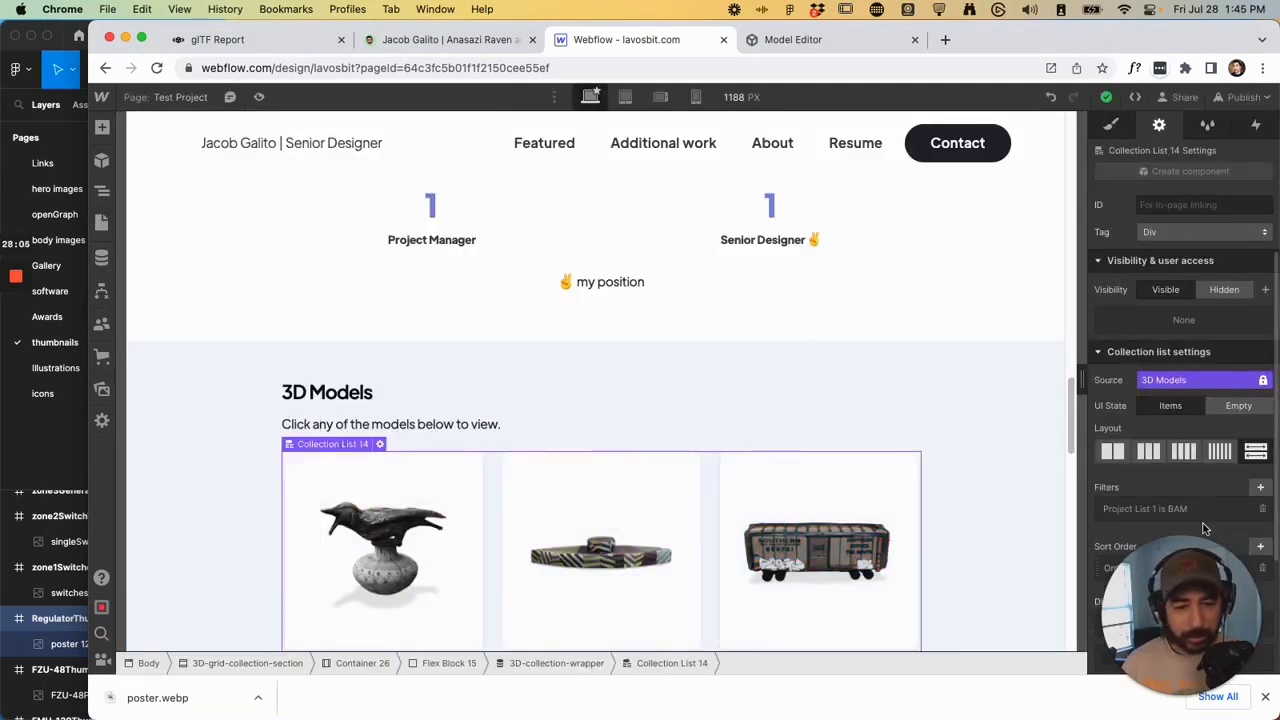
{"action": "scroll", "coordinate": [1195, 510], "scroll_direction": "down", "scroll_amount": 3}
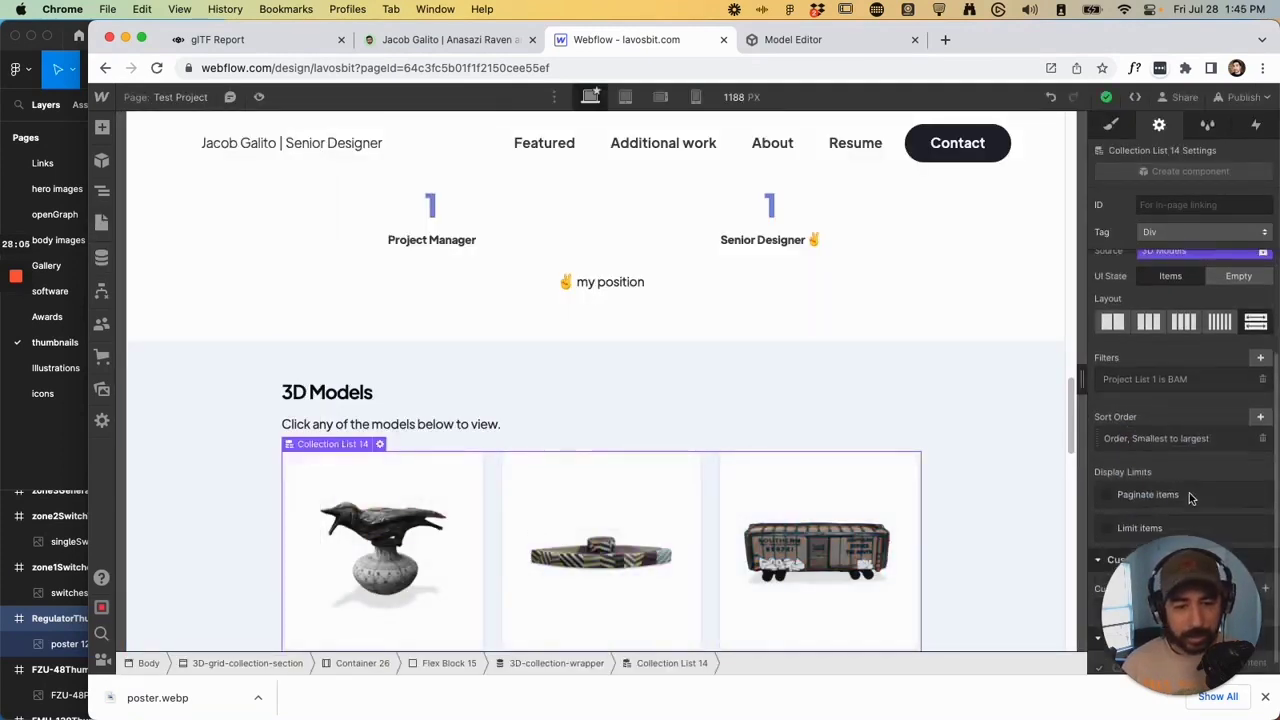
{"action": "left_click", "coordinate": [1150, 368]}
{"action": "left_click", "coordinate": [1168, 432]}
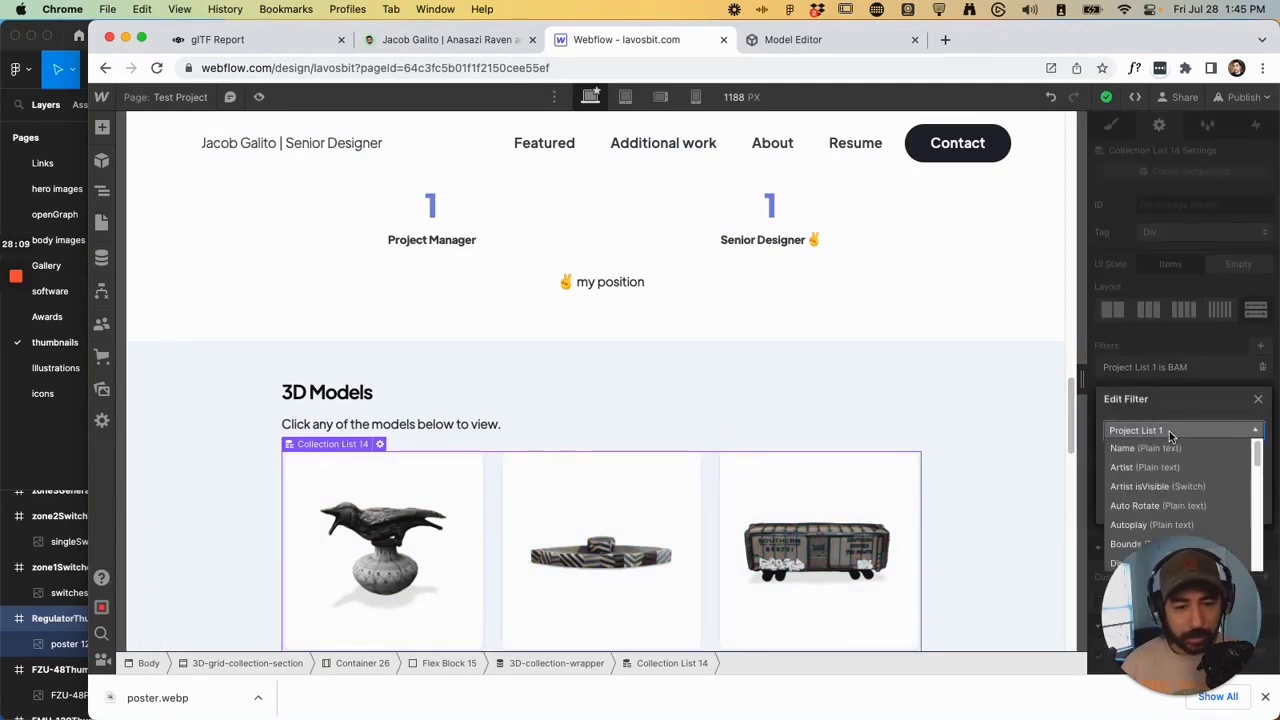
{"action": "scroll", "coordinate": [1181, 474], "scroll_direction": "down", "scroll_amount": 2}
{"action": "left_click", "coordinate": [1150, 486]}
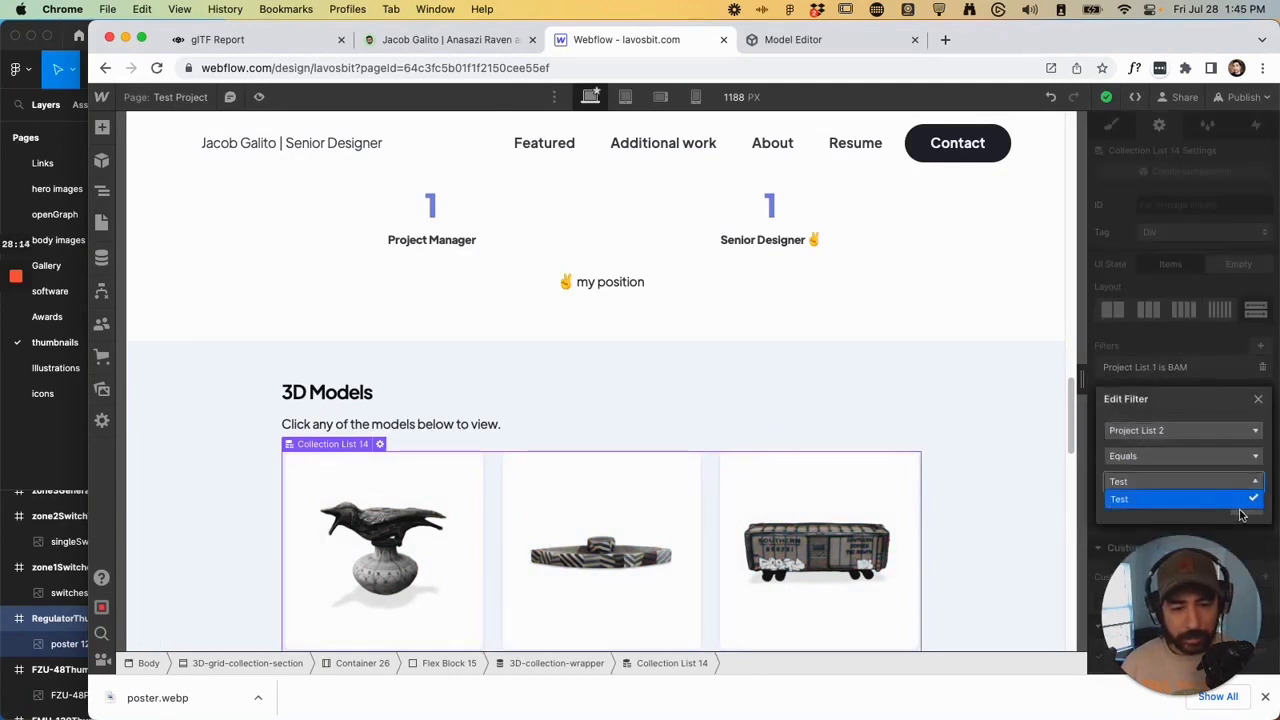
{"action": "left_click", "coordinate": [1246, 507]}
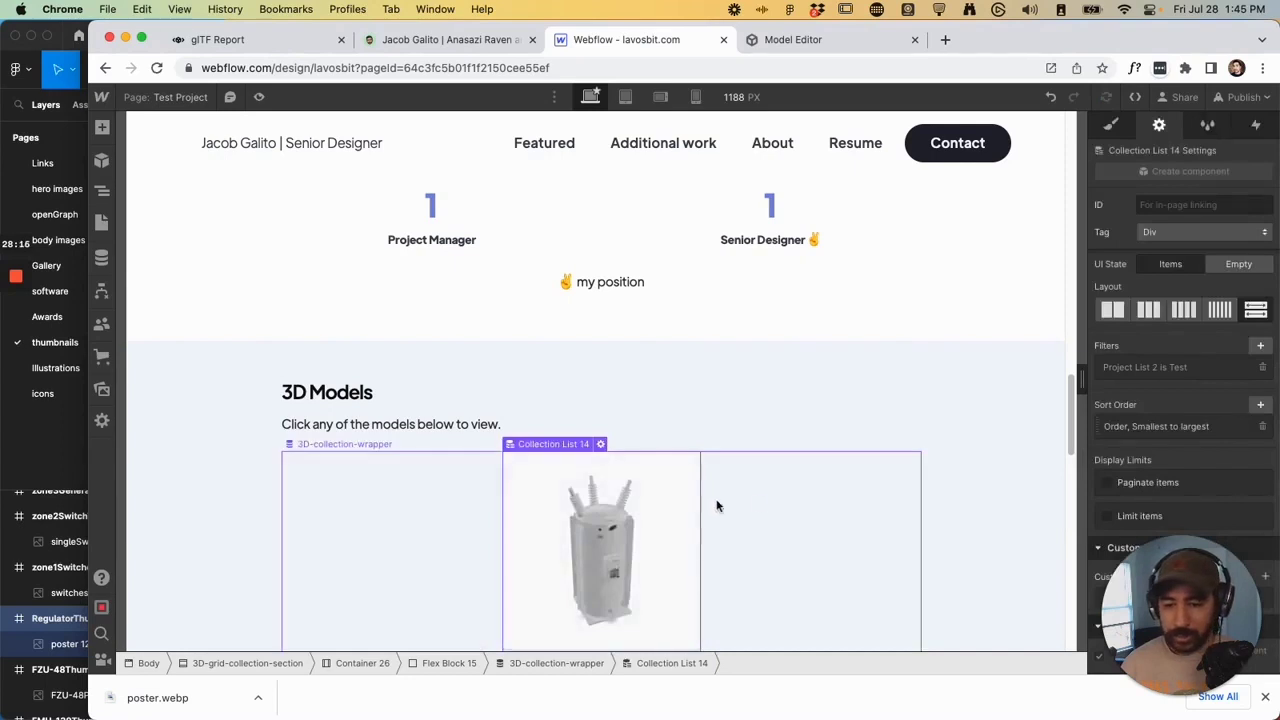
Open the live lavosbit.com site and reload the Regulator 2 model page twice to inspect it.
{"action": "left_click", "coordinate": [1244, 97]}
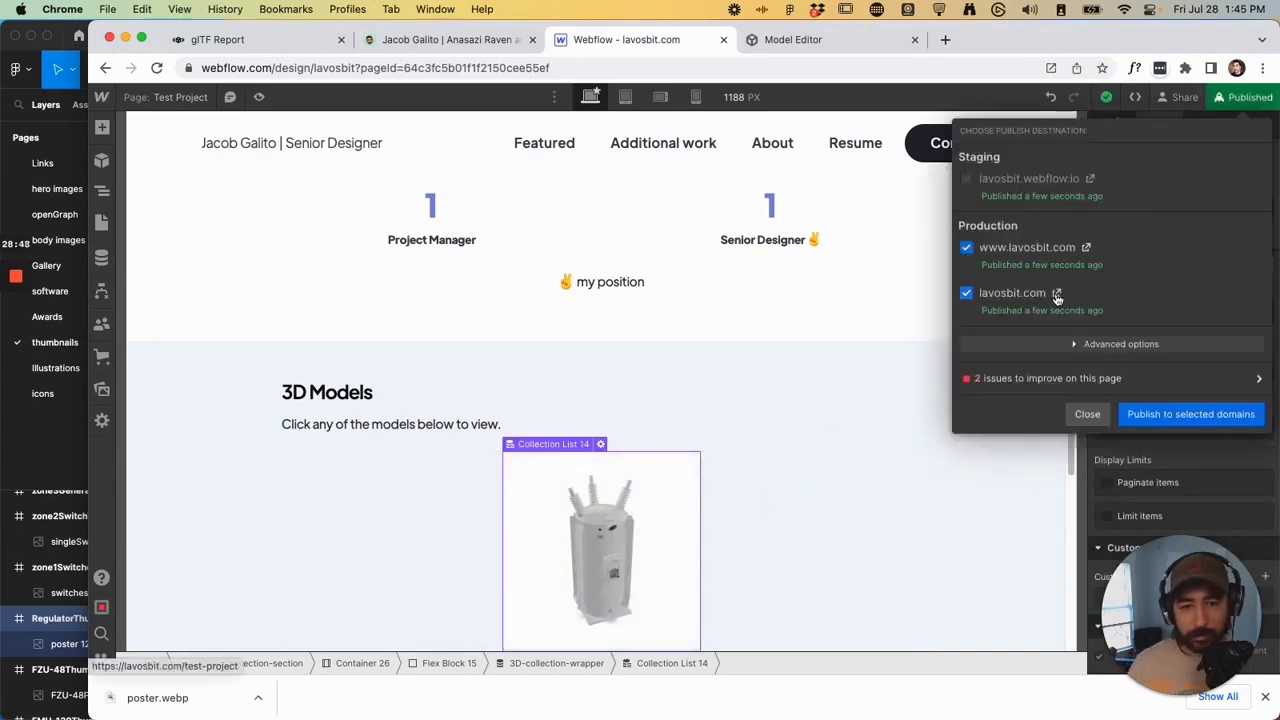
{"action": "left_click", "coordinate": [1054, 296]}
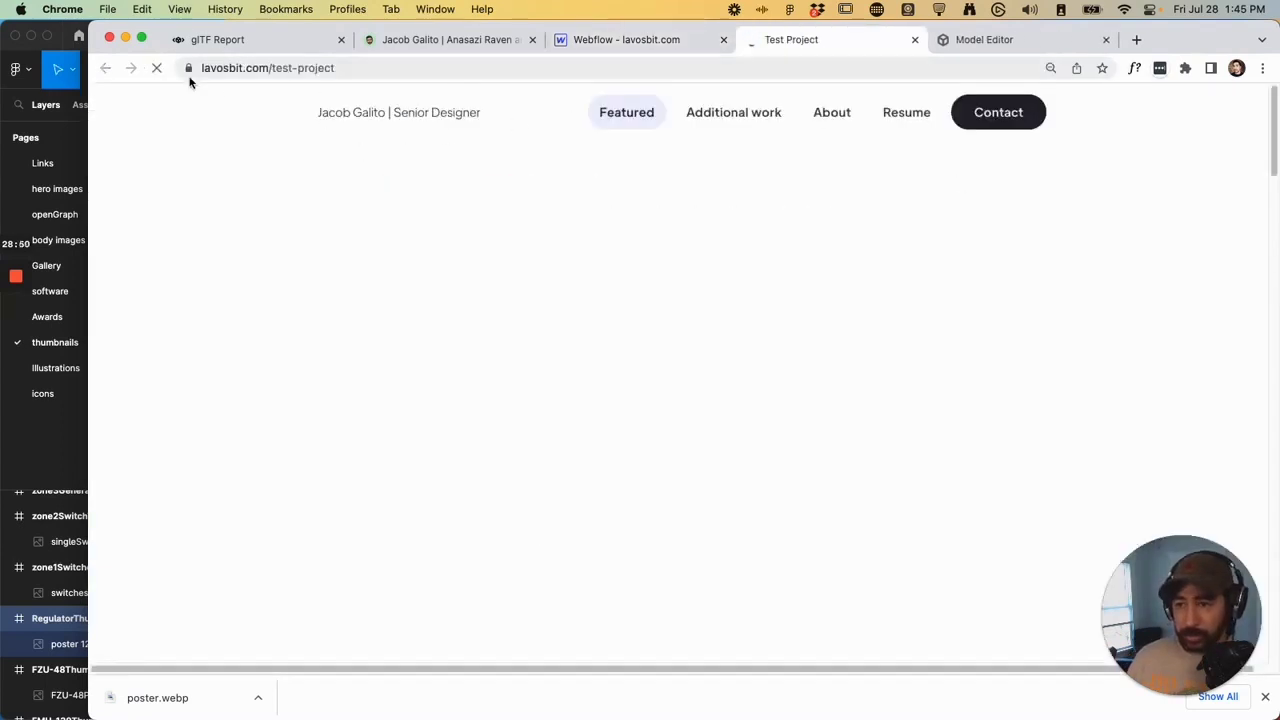
{"action": "scroll", "coordinate": [329, 316], "scroll_direction": "down", "scroll_amount": 15}
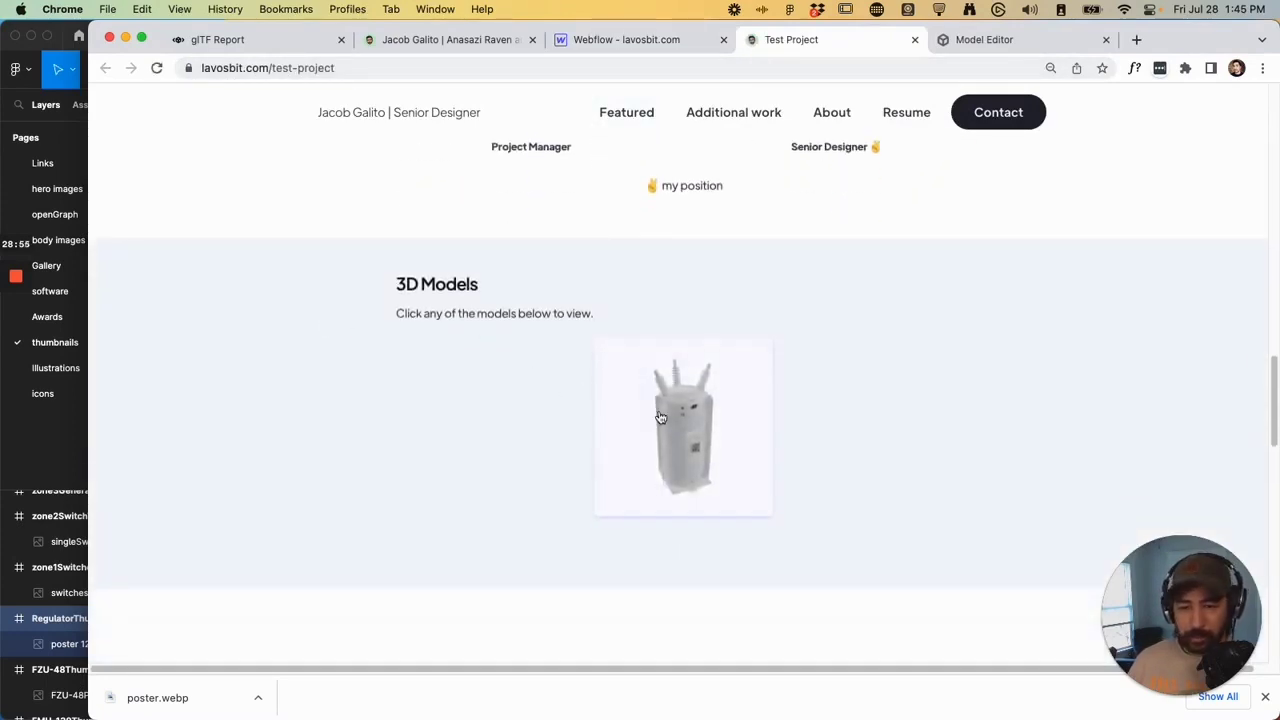
{"action": "left_click", "coordinate": [692, 434]}
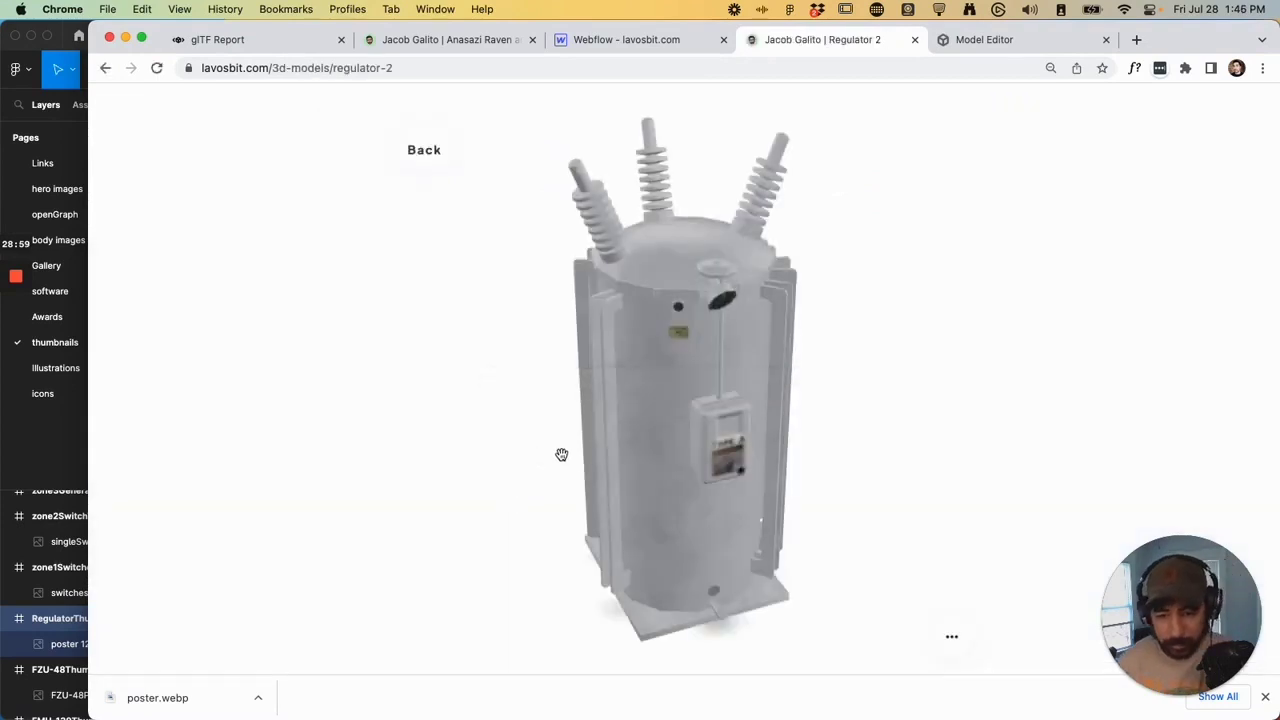
{"action": "key", "text": "super+r"}
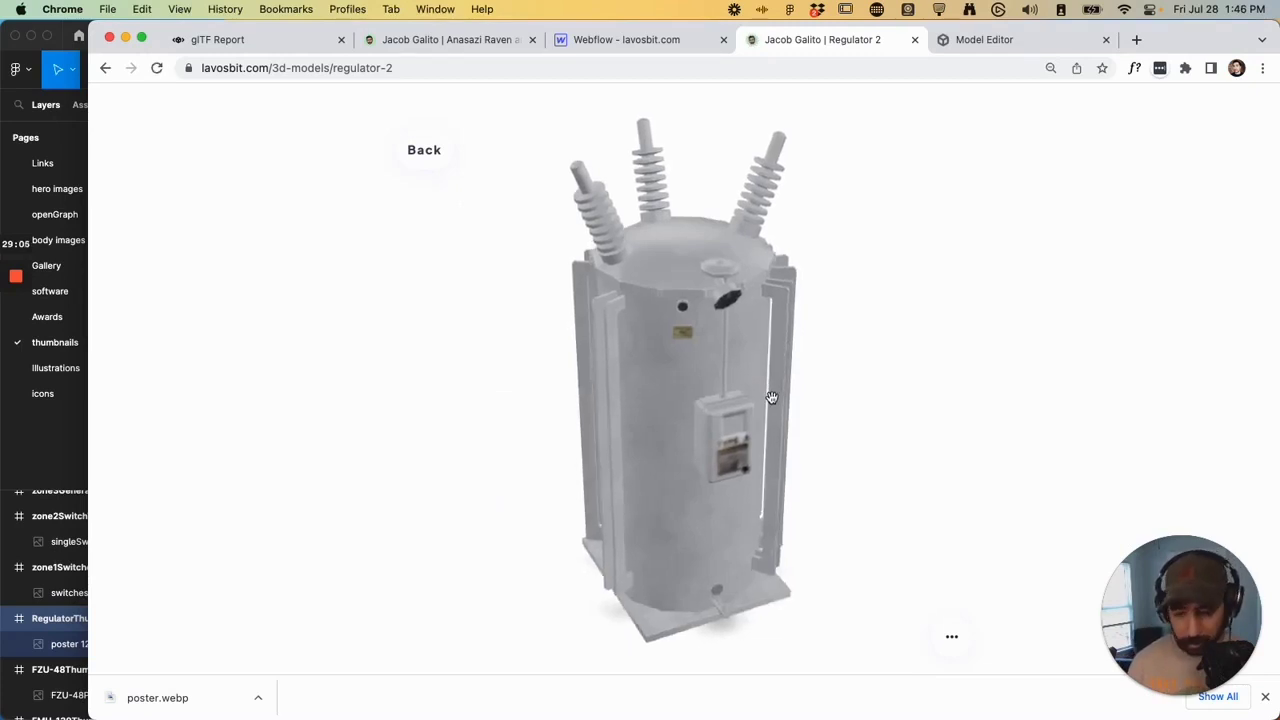
{"action": "key", "text": "super+r"}
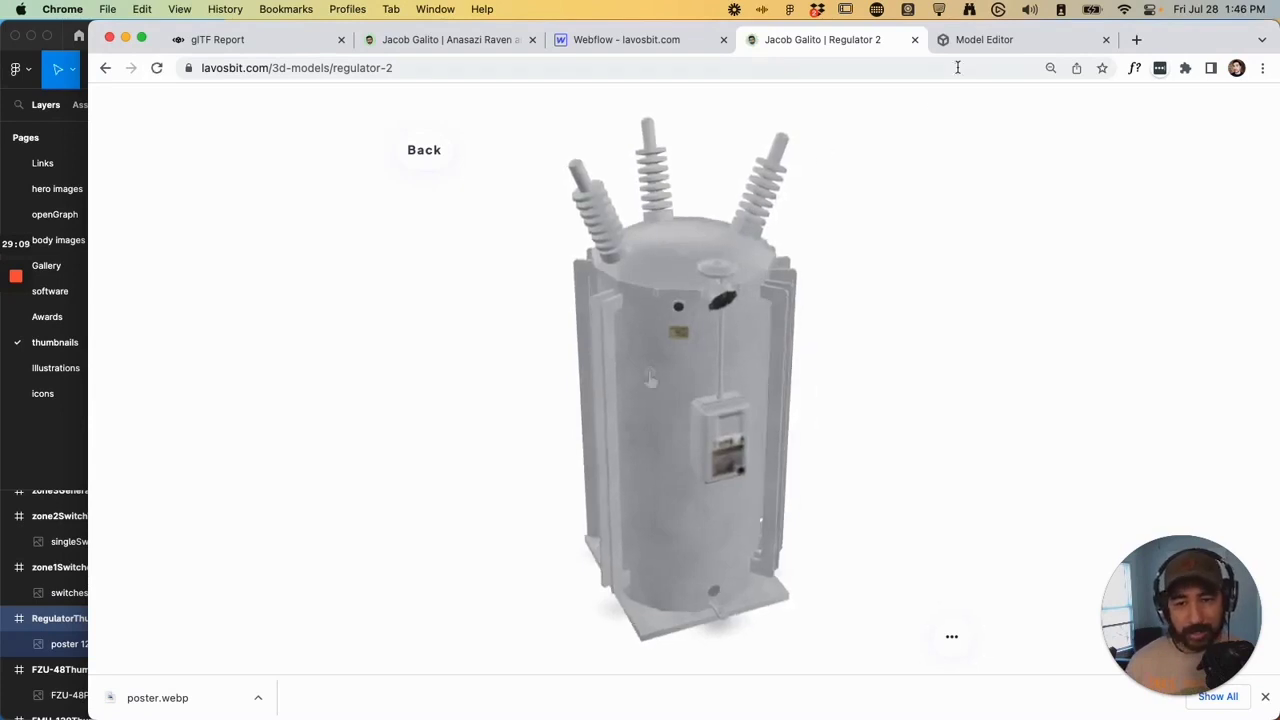
{"action": "left_click", "coordinate": [978, 42]}
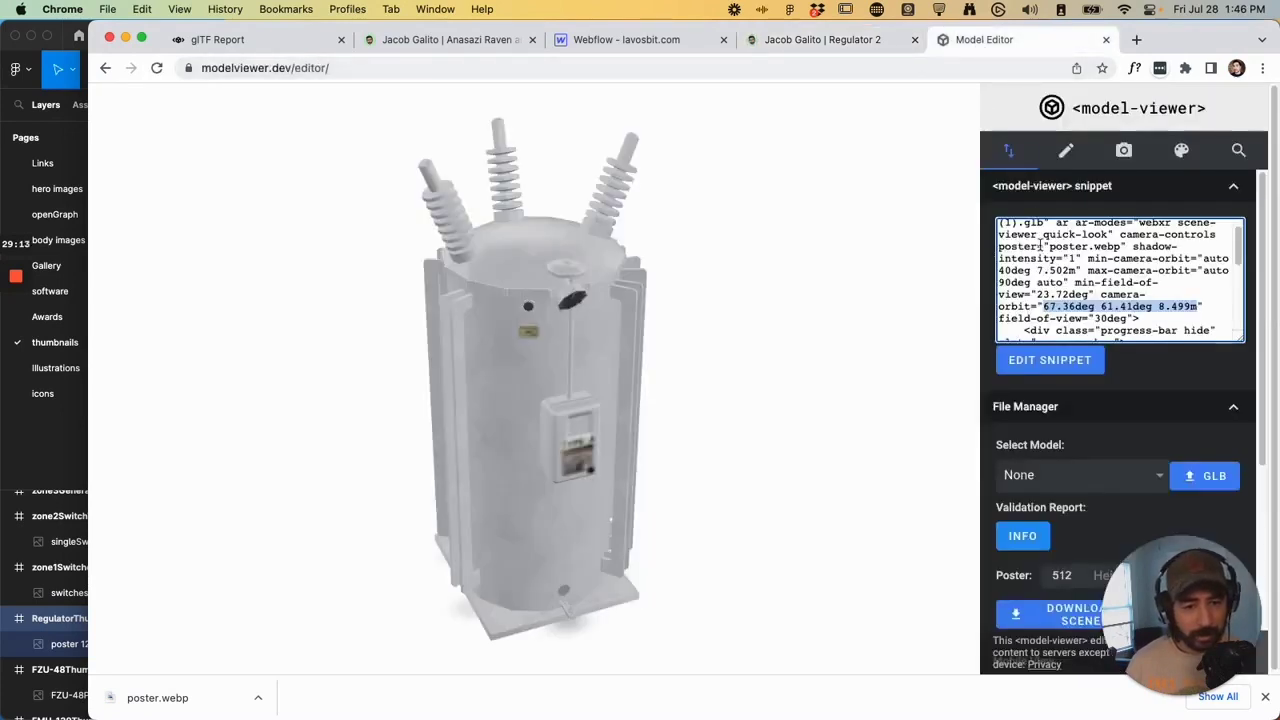
Check the model's lighting settings, then open the 3D Models Template's custom code embed.
{"action": "left_click", "coordinate": [1066, 150]}
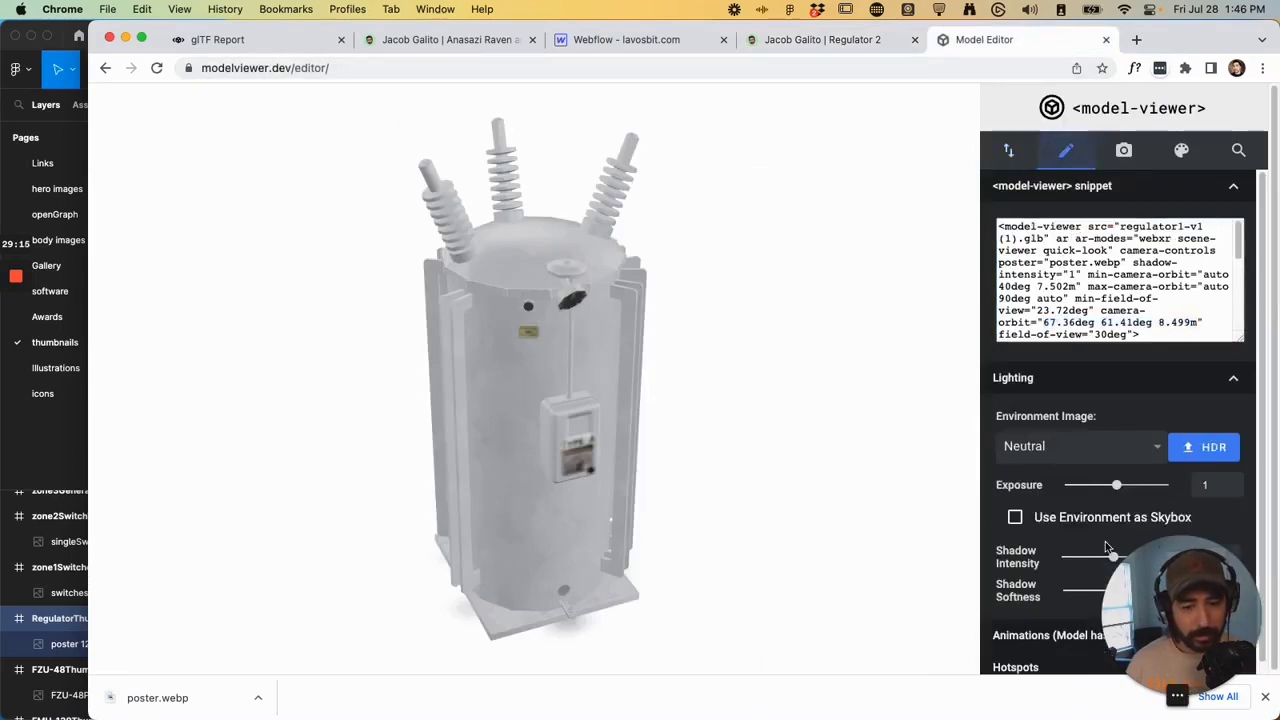
{"action": "key", "text": "super+3"}
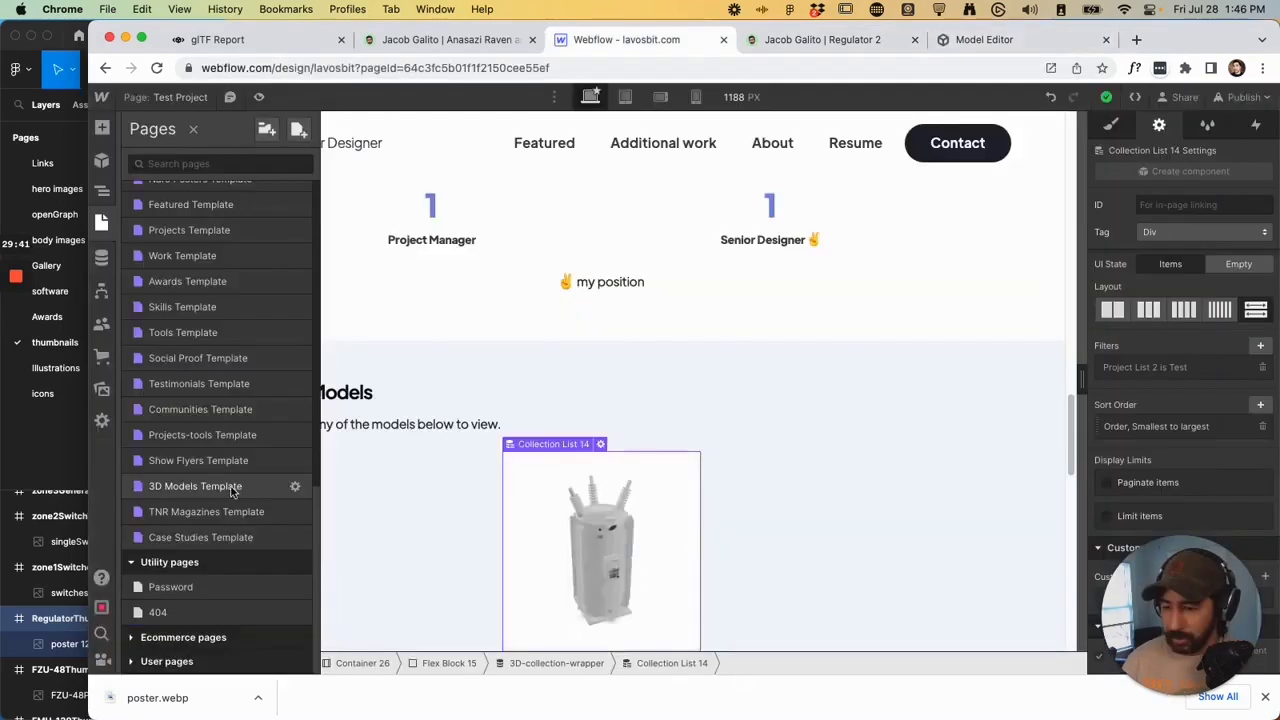
{"action": "left_click", "coordinate": [231, 488]}
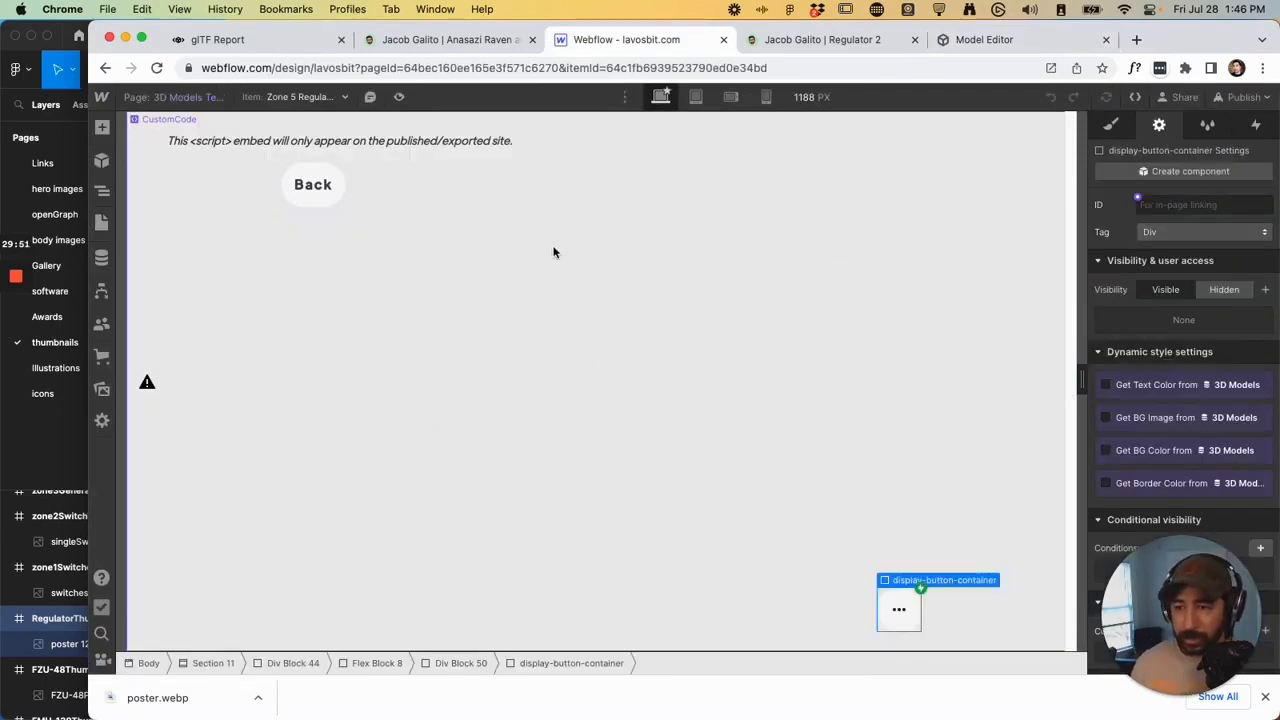
{"action": "double_click", "coordinate": [486, 380]}
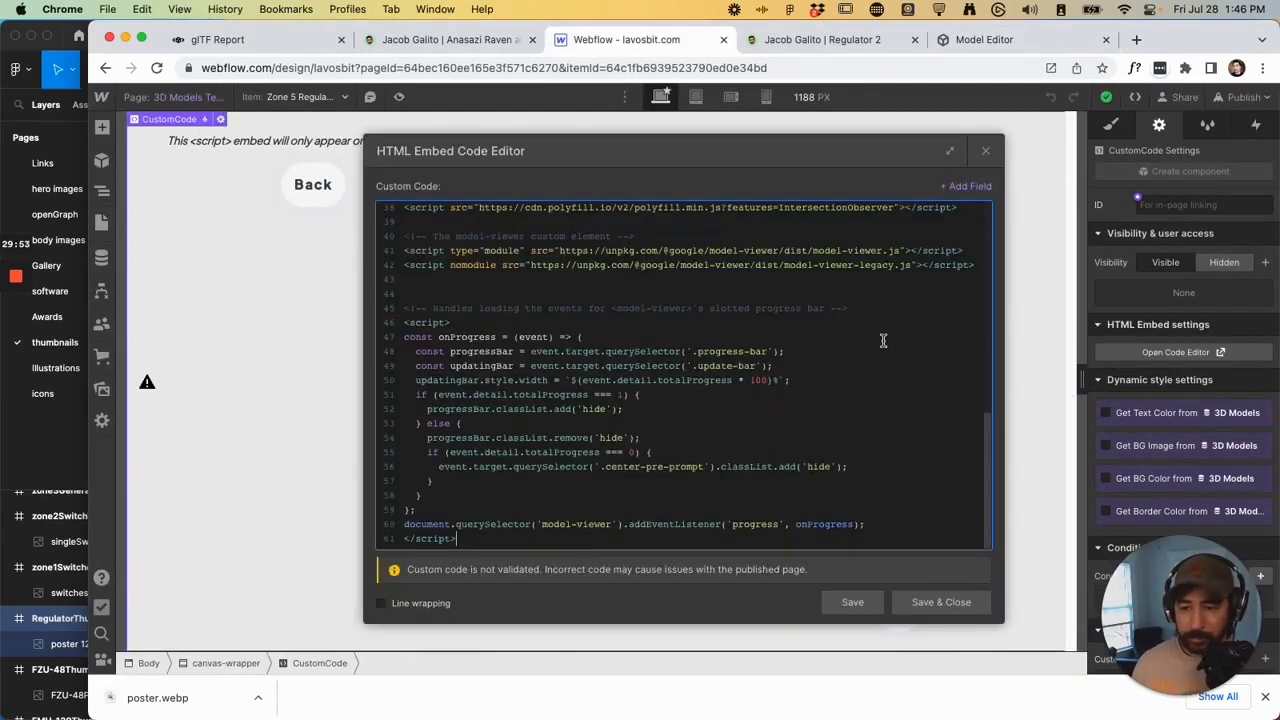
{"action": "scroll", "coordinate": [699, 392], "scroll_direction": "up", "scroll_amount": 10}
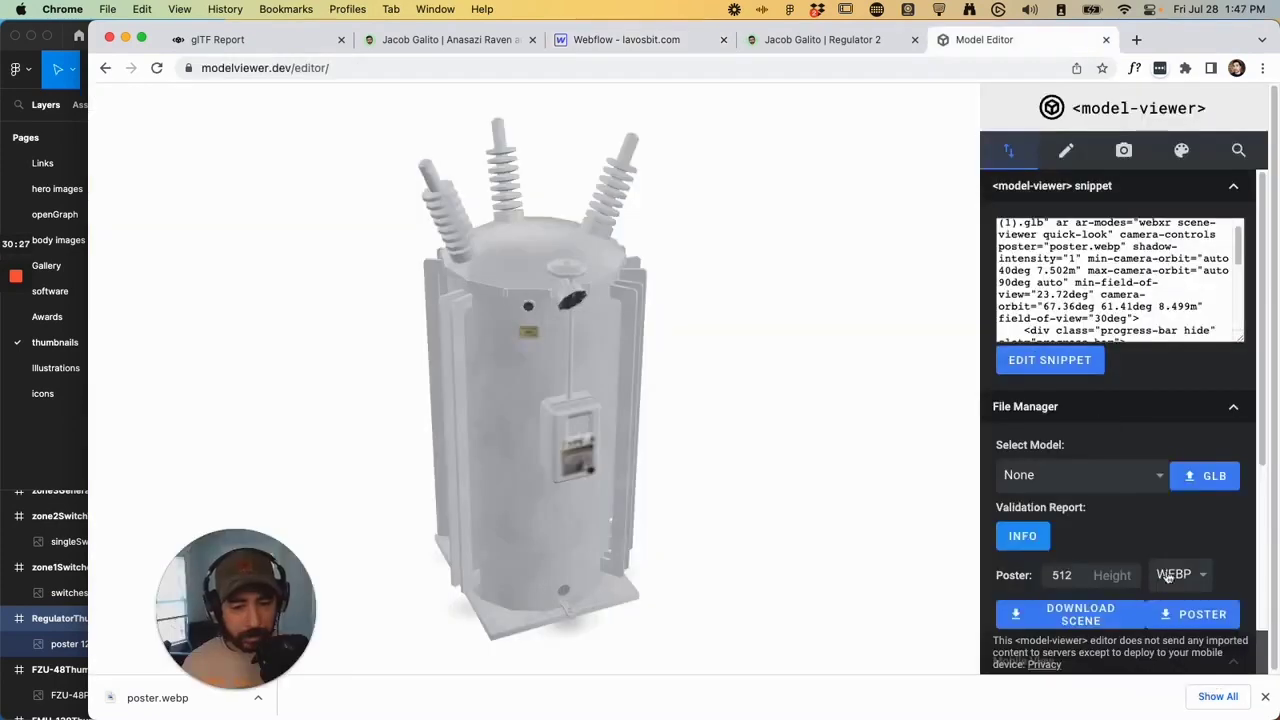
Expand the unpacked model folder in Finder to view script.js, then return to the embed code.
{"action": "left_click", "coordinate": [1082, 617]}
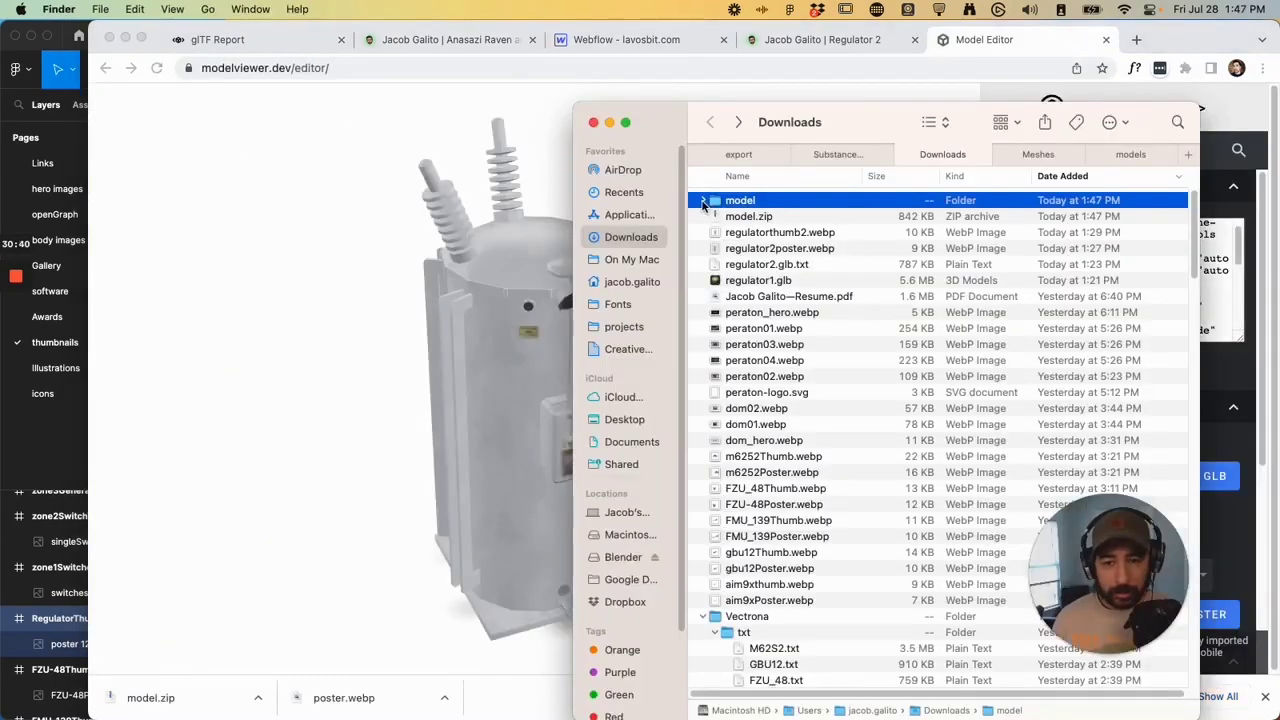
{"action": "left_click", "coordinate": [703, 201]}
{"action": "left_click", "coordinate": [758, 217]}
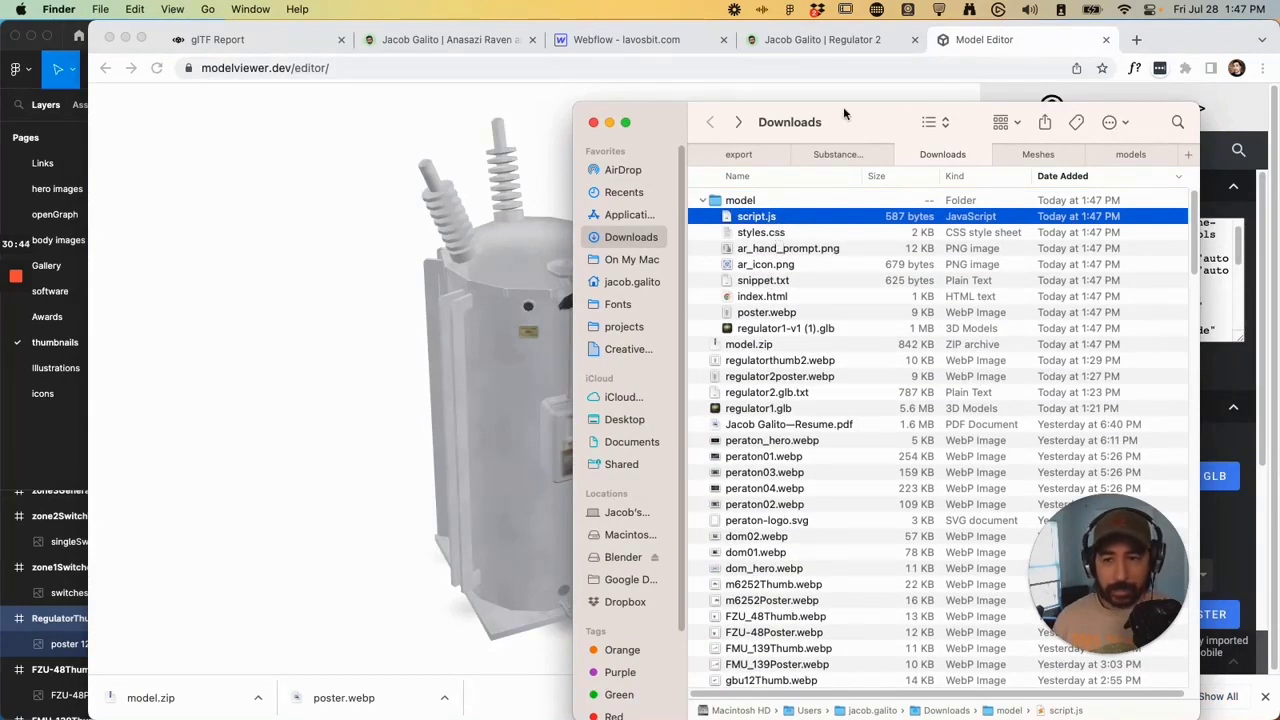
{"action": "left_click", "coordinate": [558, 58]}
{"action": "left_click", "coordinate": [587, 41]}
Open the CustomStyles embed from the Navigator and review its CSS rules.
{"action": "left_click", "coordinate": [705, 216]}
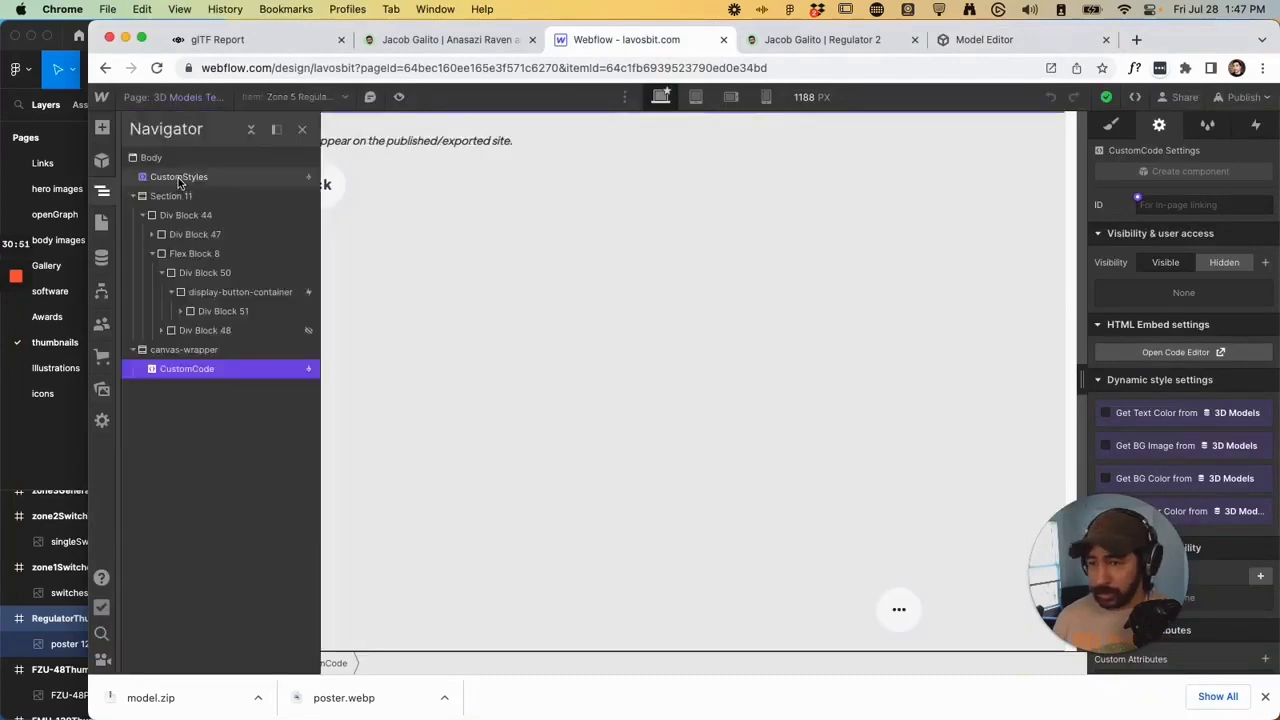
{"action": "left_click", "coordinate": [180, 180]}
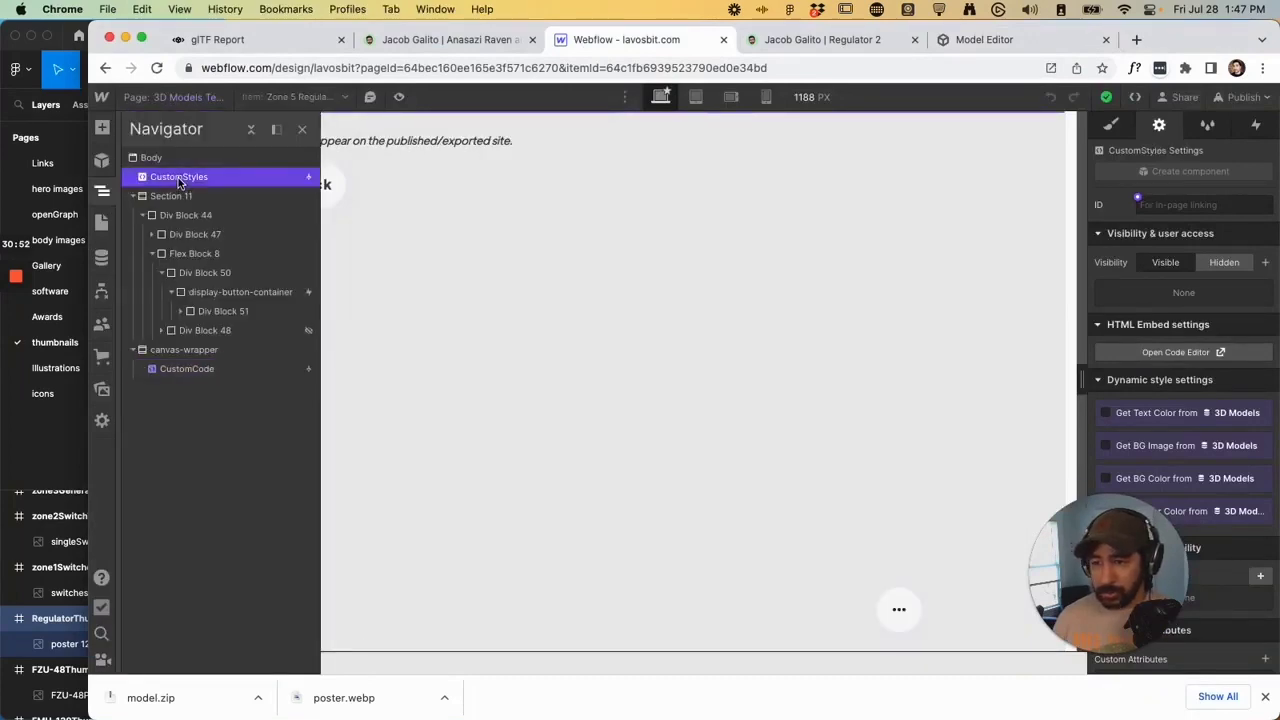
{"action": "double_click", "coordinate": [180, 180]}
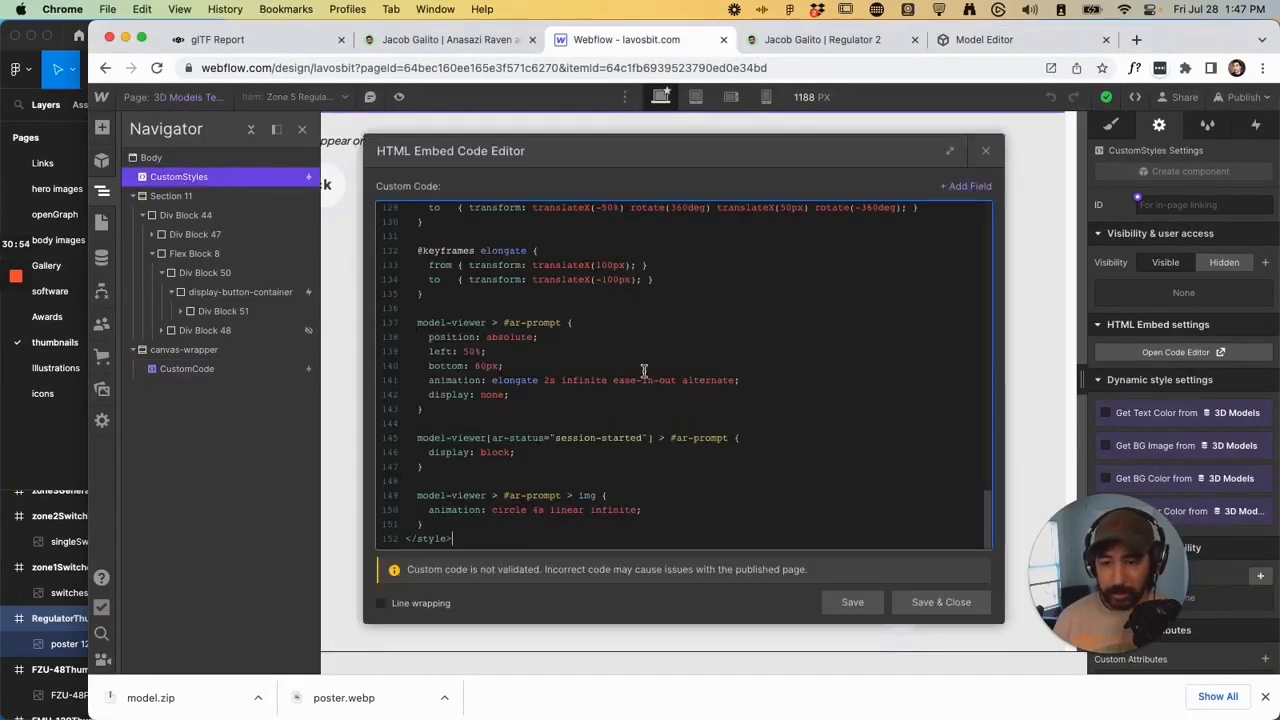
{"action": "scroll", "coordinate": [645, 373], "scroll_direction": "up", "scroll_amount": 1}
{"action": "scroll", "coordinate": [645, 373], "scroll_direction": "up", "scroll_amount": 5}
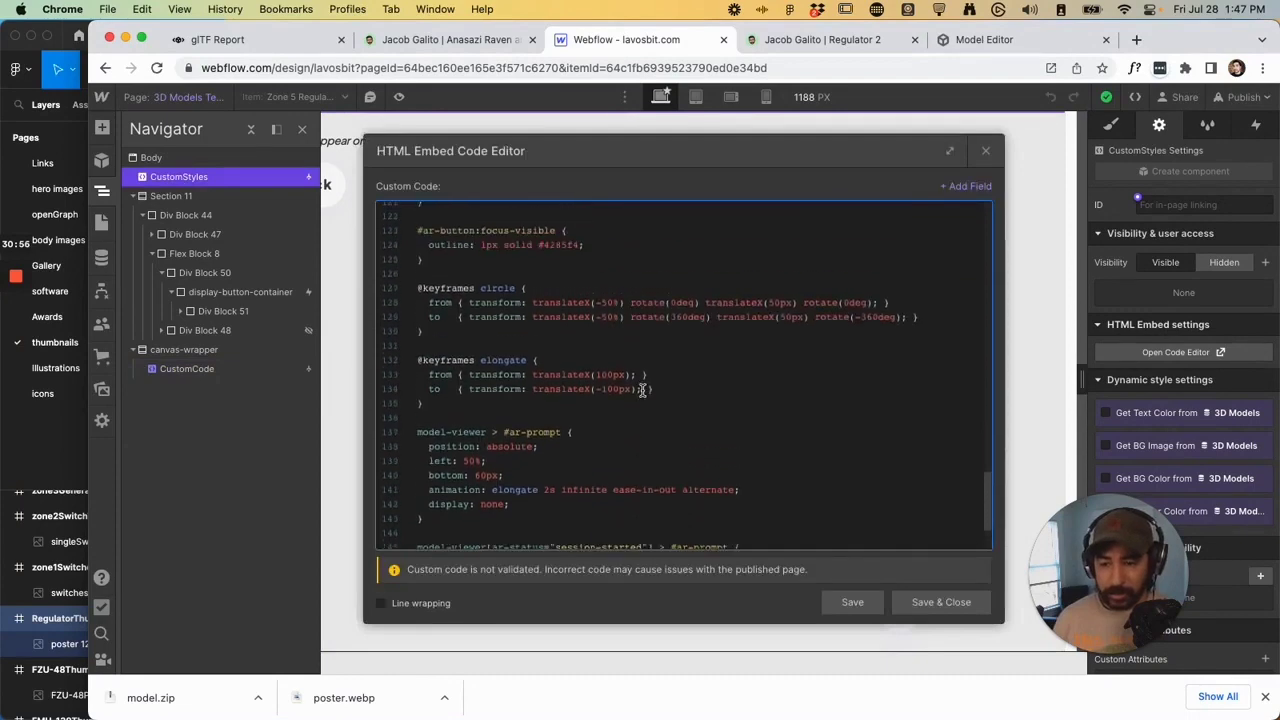
{"action": "scroll", "coordinate": [642, 390], "scroll_direction": "down", "scroll_amount": 5}
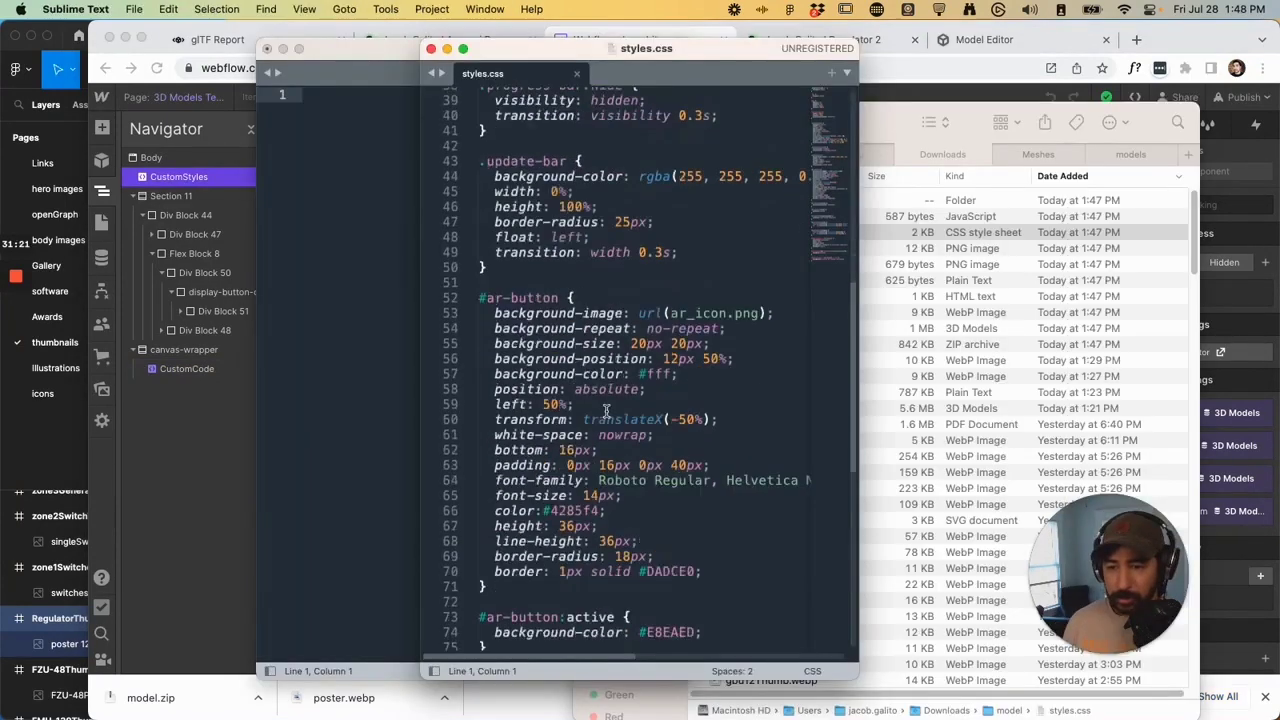
{"action": "scroll", "coordinate": [605, 411], "scroll_direction": "down", "scroll_amount": 2}
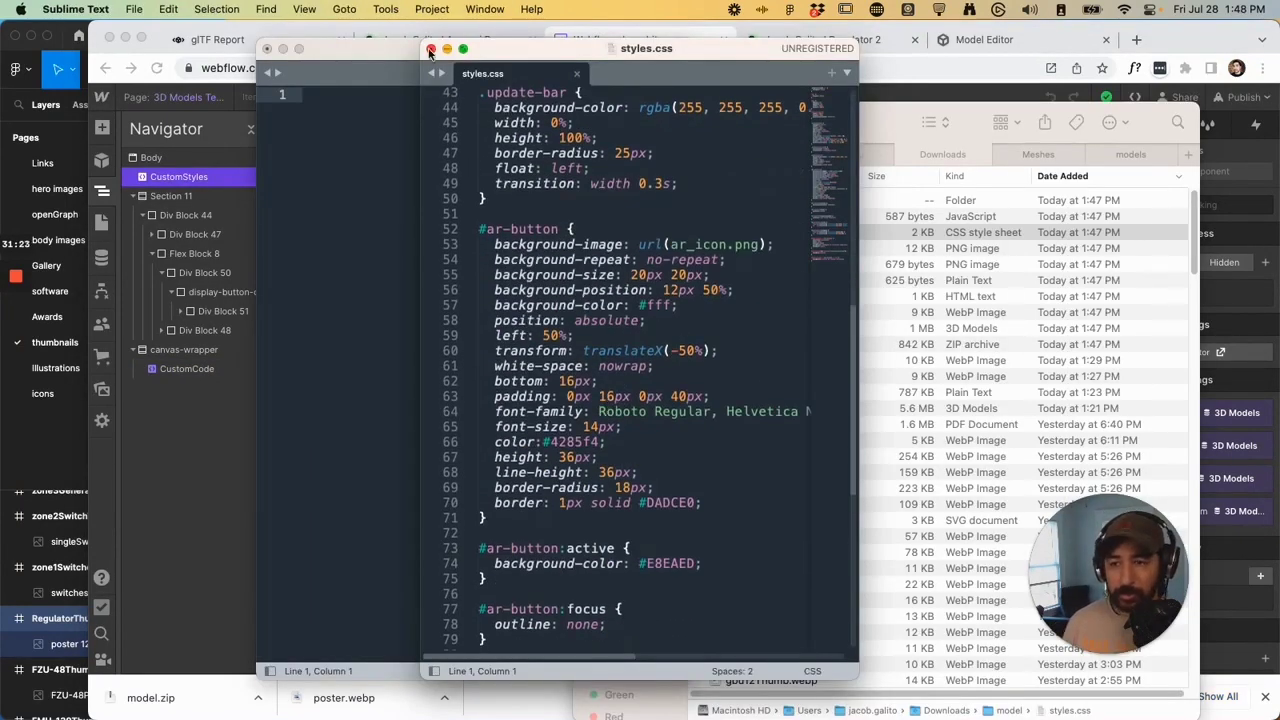
Close the styles.css and empty Sublime Text windows and return to the embed code.
{"action": "left_click", "coordinate": [430, 49]}
{"action": "left_click", "coordinate": [268, 50]}
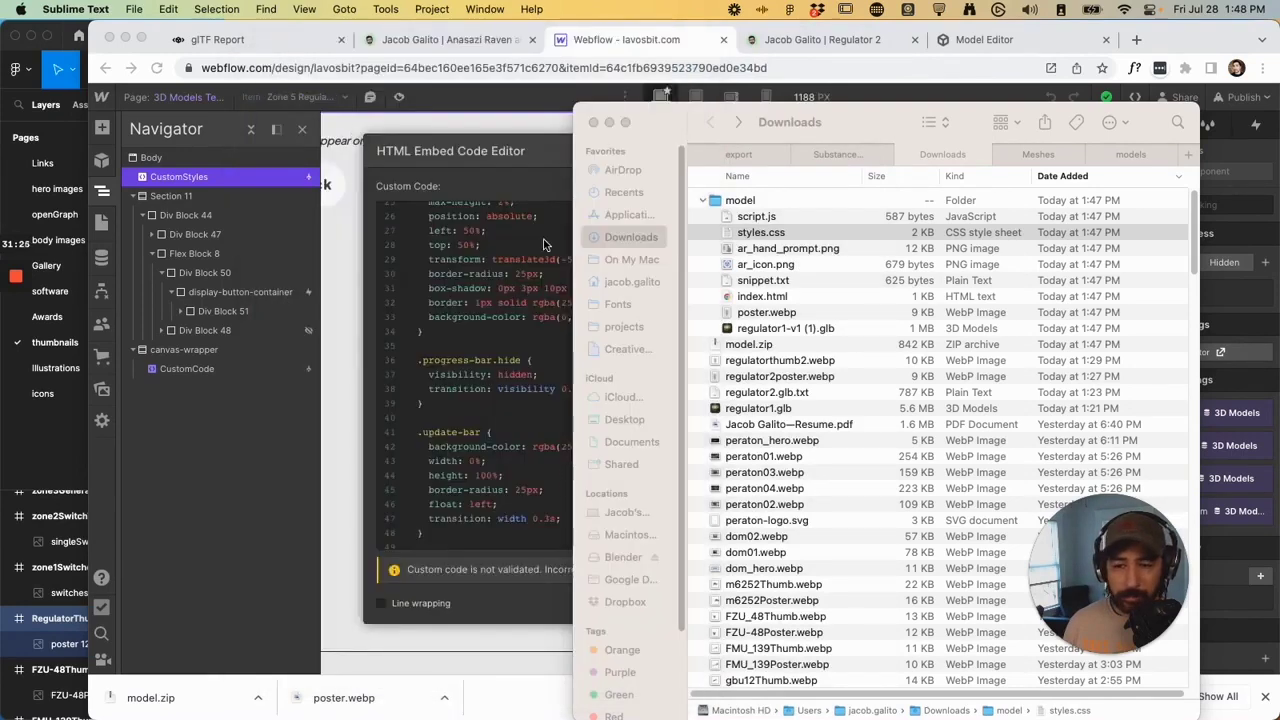
{"action": "left_click", "coordinate": [538, 156]}
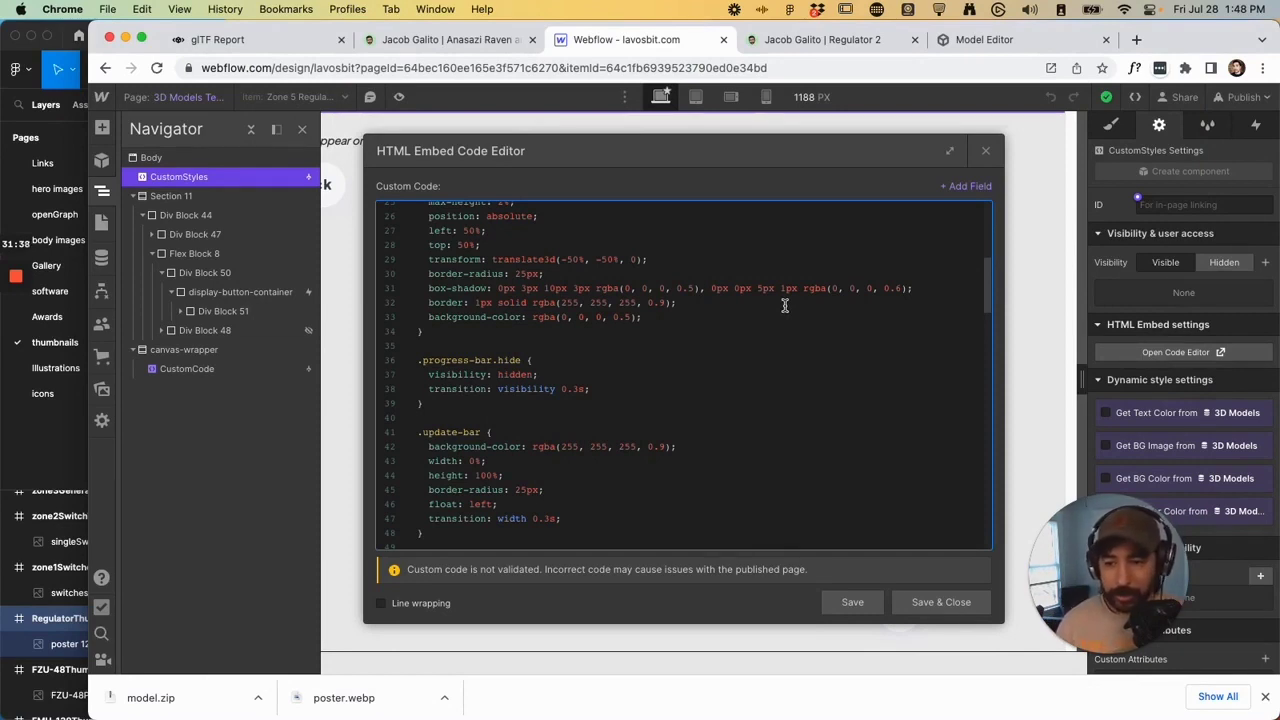
{"action": "scroll", "coordinate": [645, 394], "scroll_direction": "up", "scroll_amount": 1}
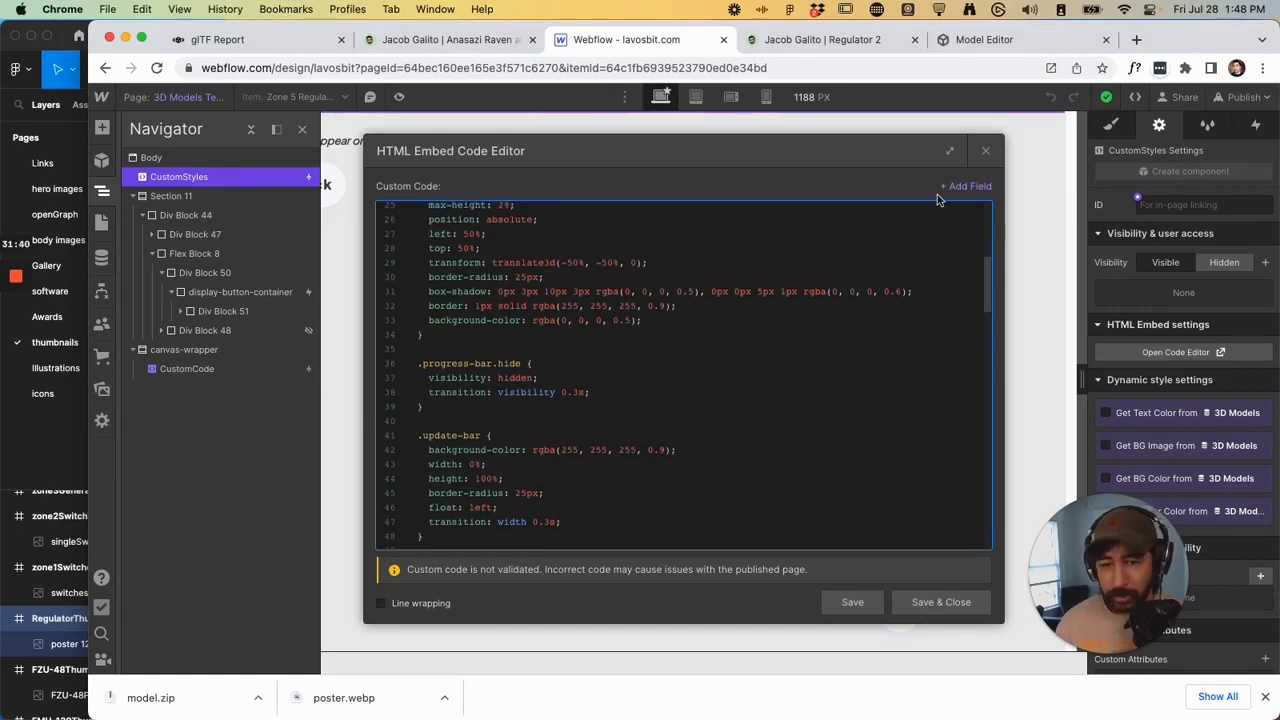
Switch from CustomStyles to the CustomCode embed and browse its insertable CMS fields.
{"action": "left_click", "coordinate": [985, 153]}
{"action": "double_click", "coordinate": [209, 372]}
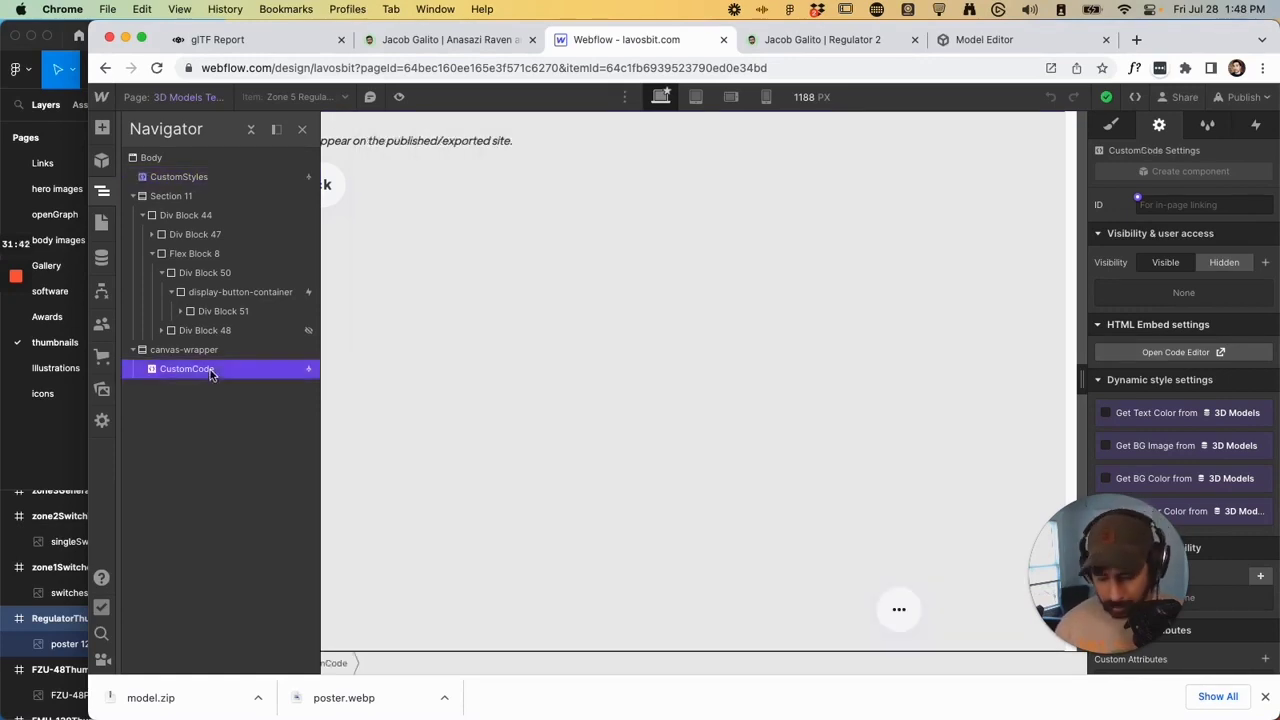
{"action": "scroll", "coordinate": [654, 350], "scroll_direction": "up", "scroll_amount": 10}
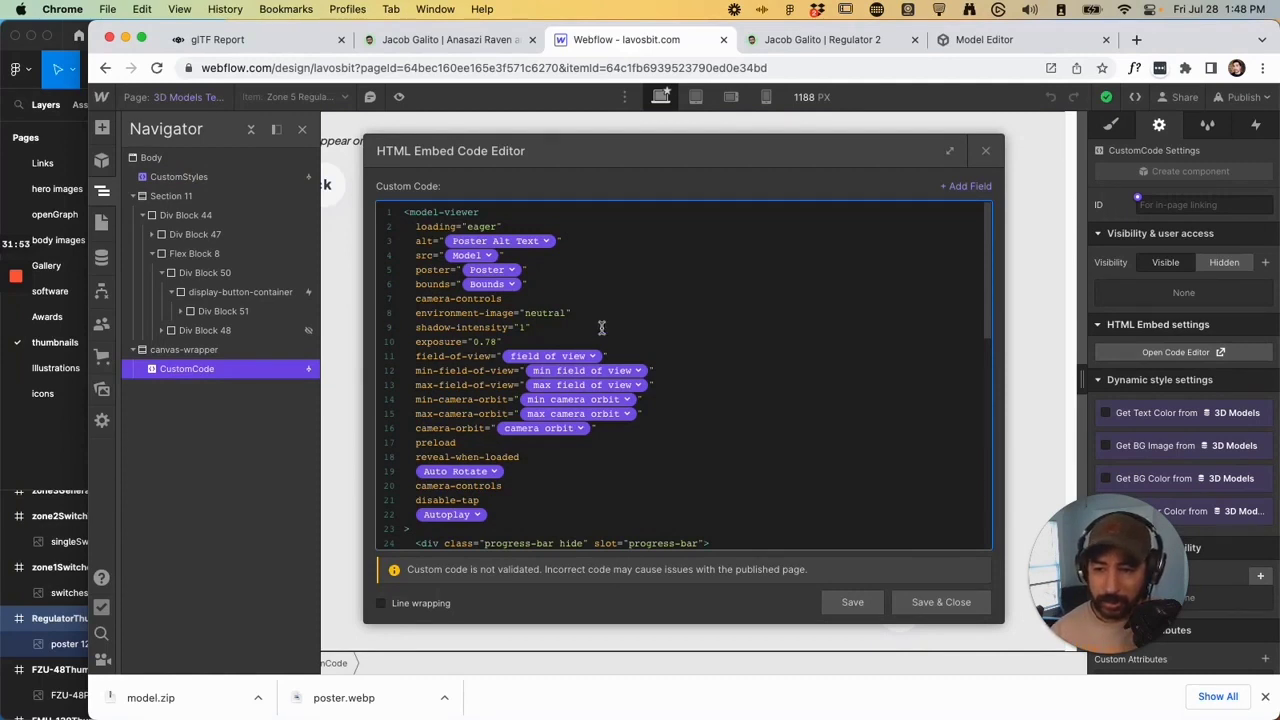
{"action": "left_click", "coordinate": [972, 186]}
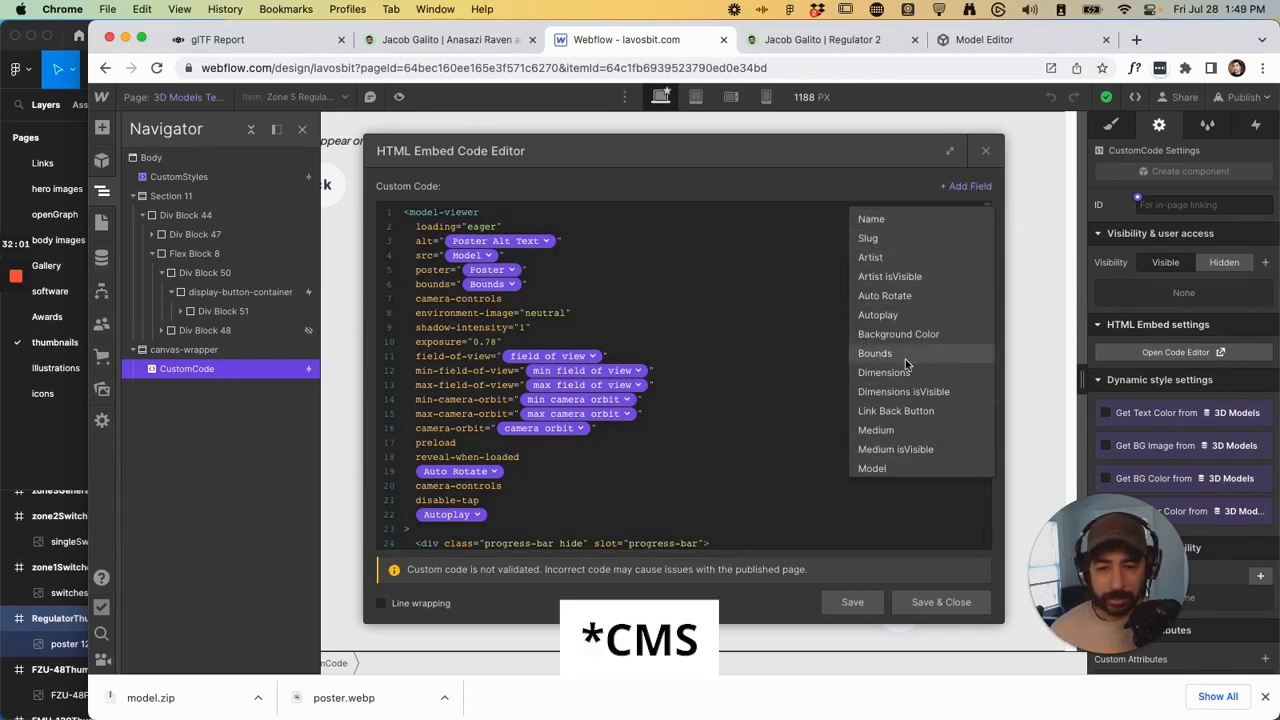
{"action": "scroll", "coordinate": [916, 360], "scroll_direction": "down", "scroll_amount": 5}
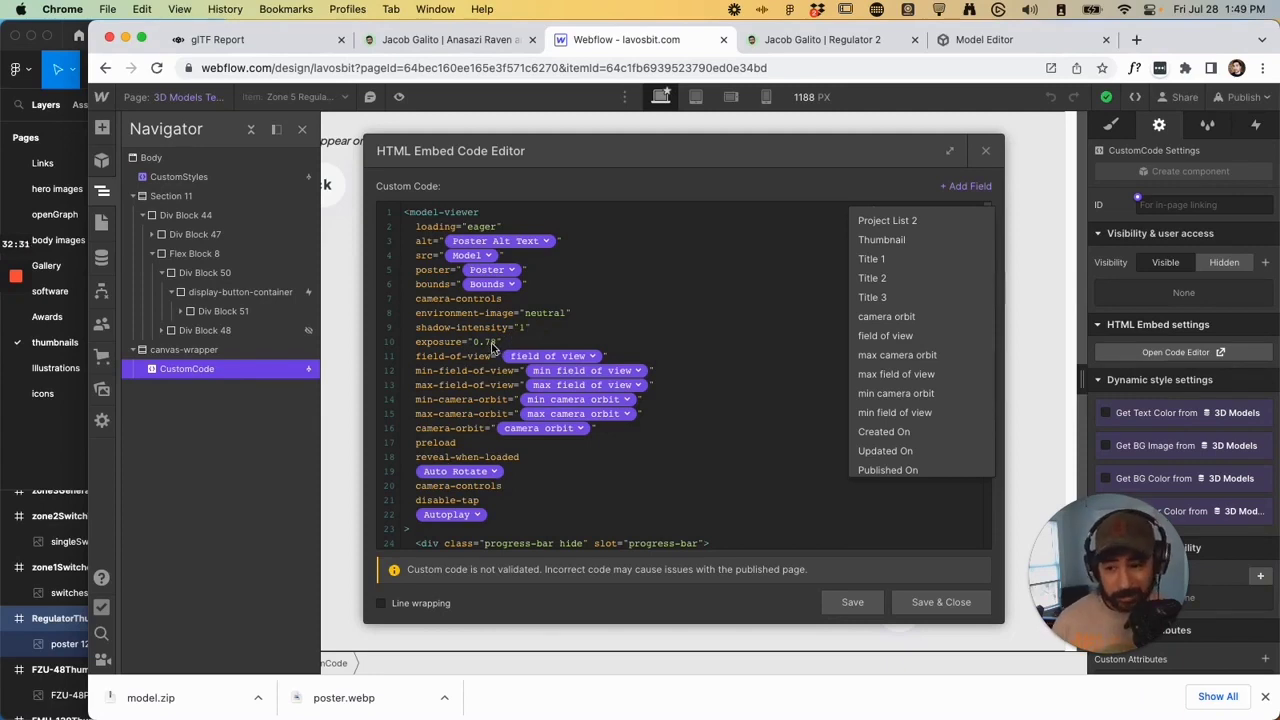
{"action": "left_click", "coordinate": [984, 39]}
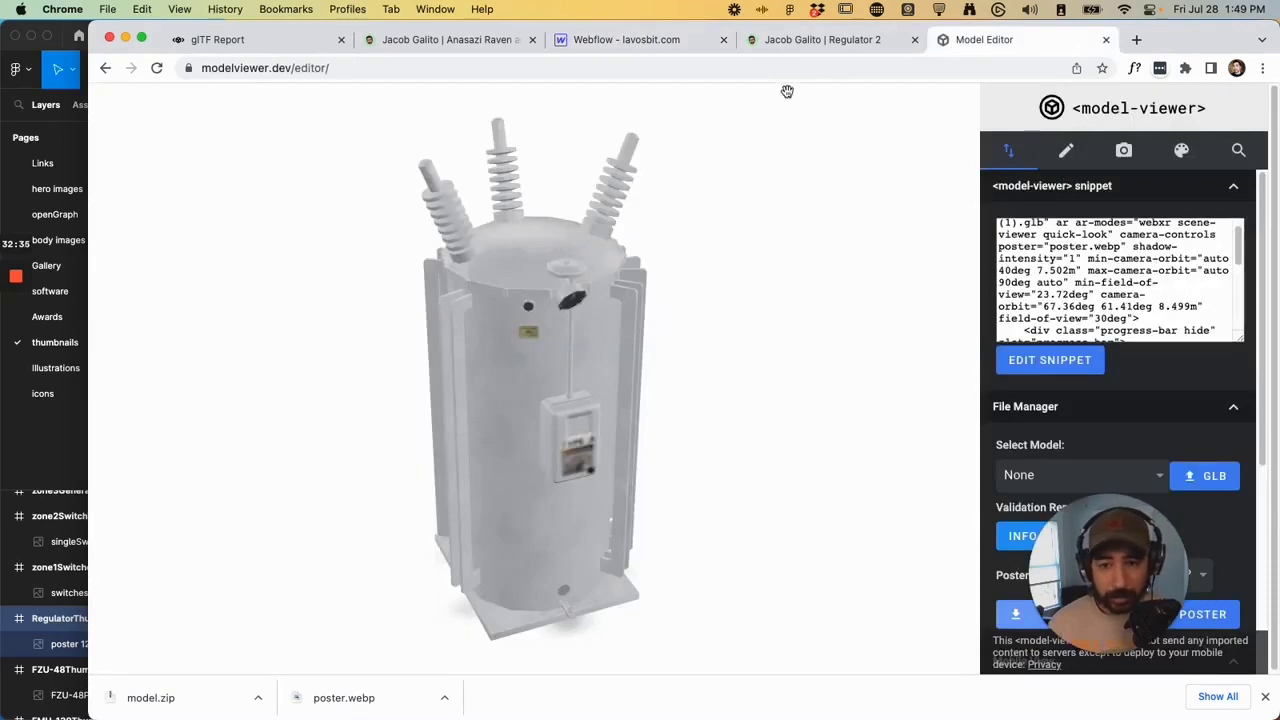
Return from the Model Editor snippet to the Webflow HTML embed code editor.
{"action": "left_click", "coordinate": [650, 40]}
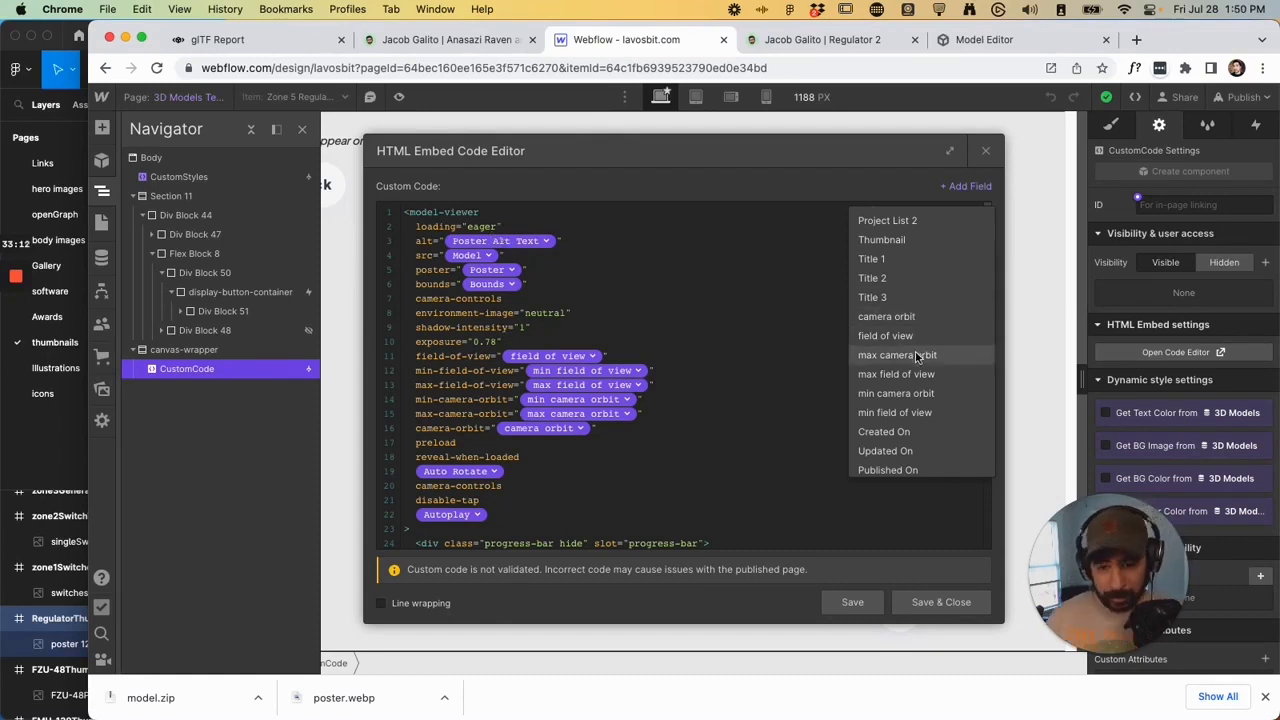
Close the embed code editor without changes and switch to the live Anasazi Raven and Pot page on lavosbit.com.
{"action": "scroll", "coordinate": [920, 355], "scroll_direction": "down", "scroll_amount": 1}
{"action": "key", "text": "Escape"}
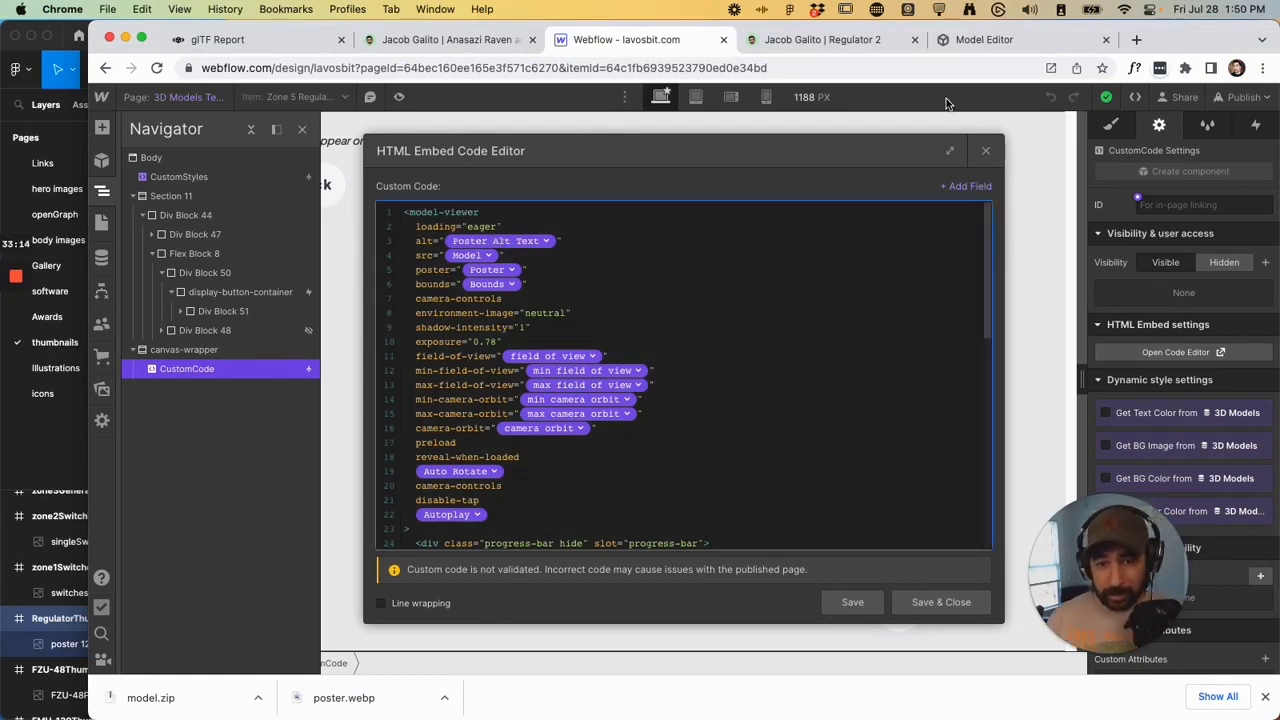
{"action": "left_click", "coordinate": [985, 151]}
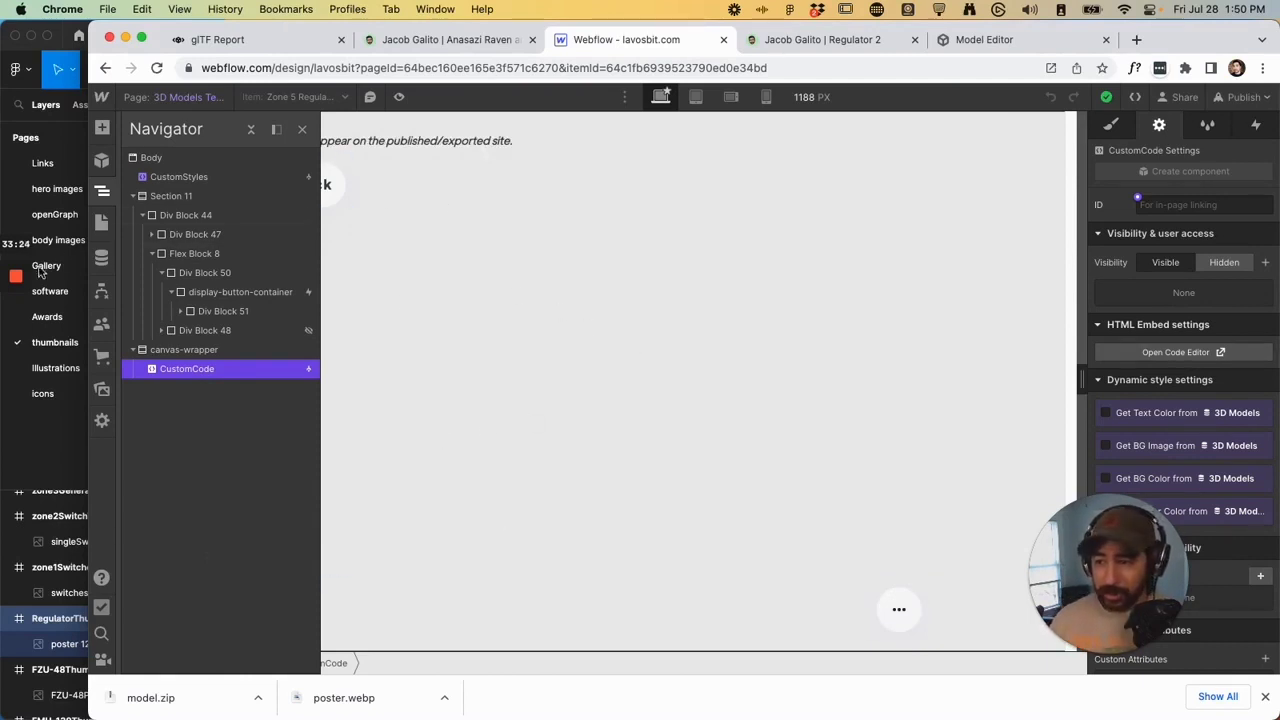
{"action": "left_click", "coordinate": [445, 40]}
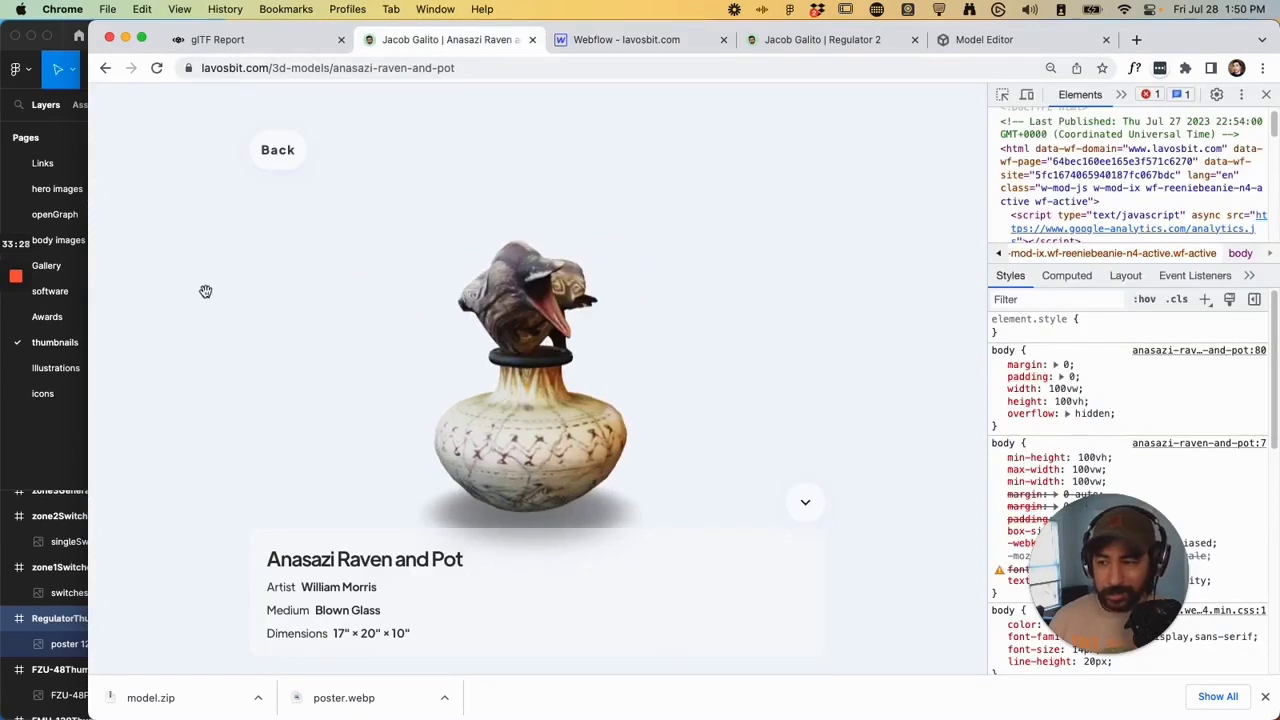